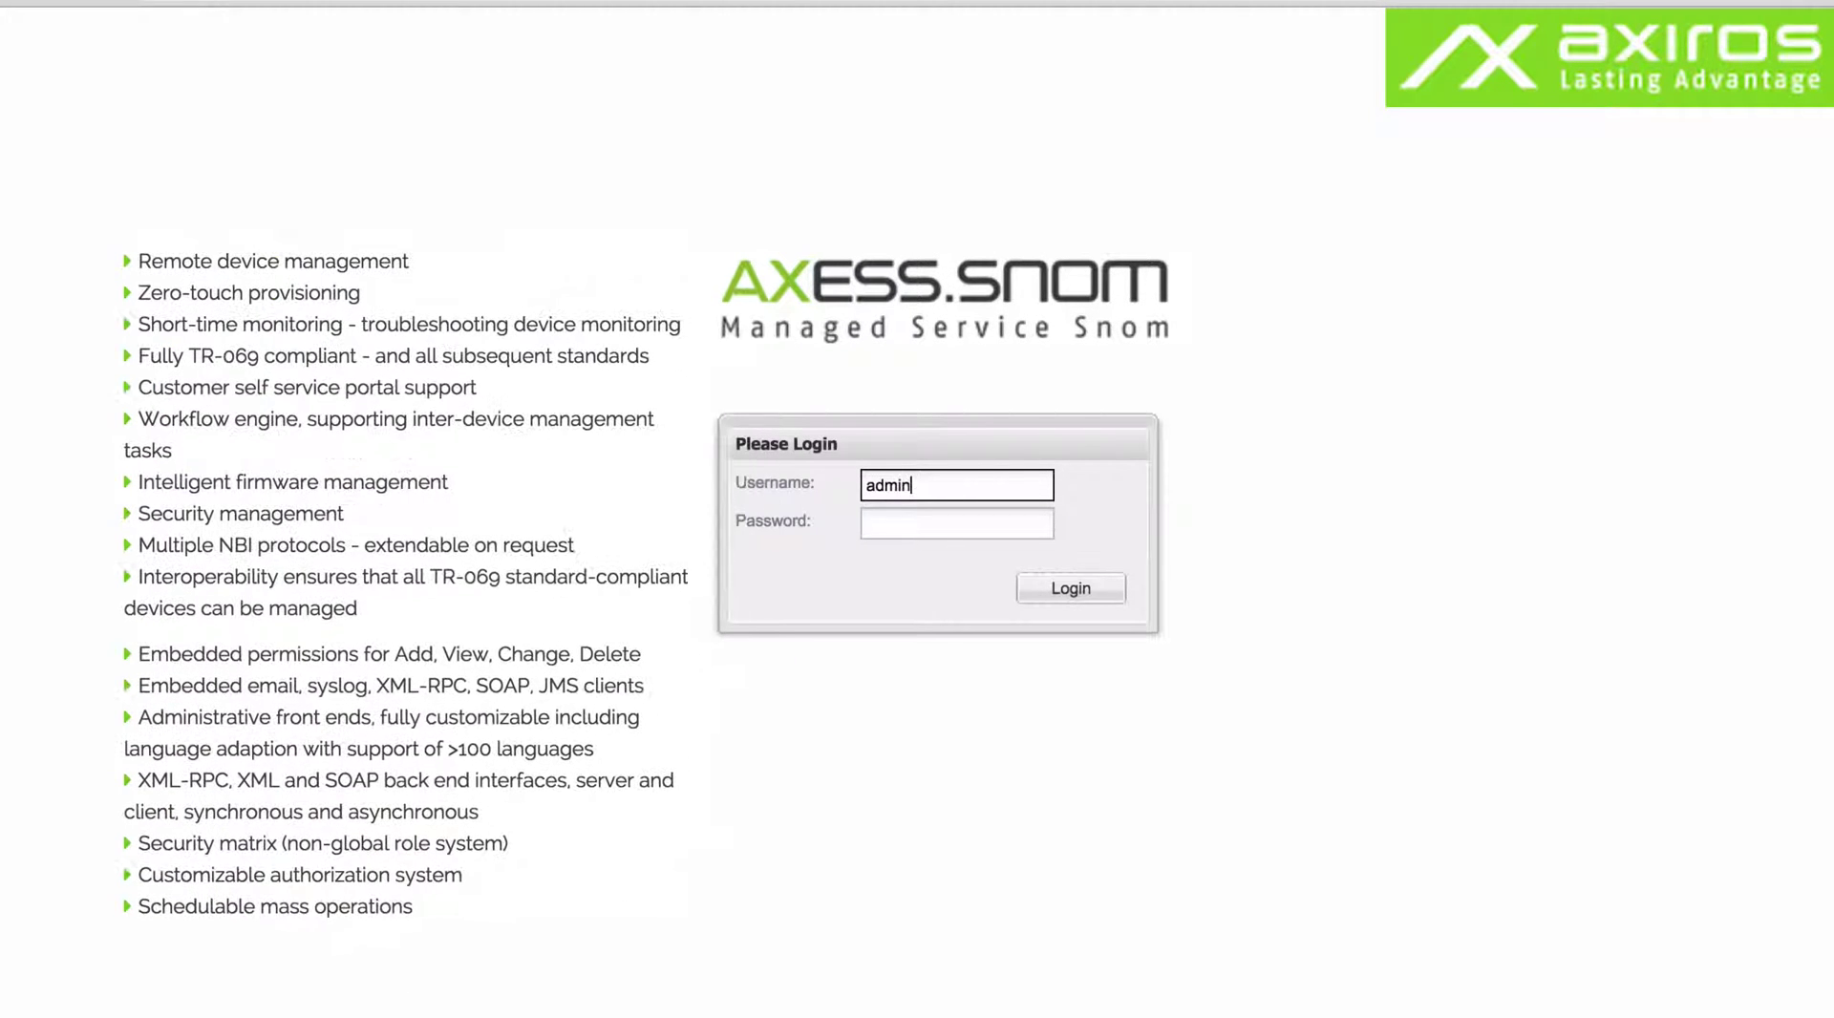
Enter the administrator username and begin entering the password on the login form.
left_click(957, 523)
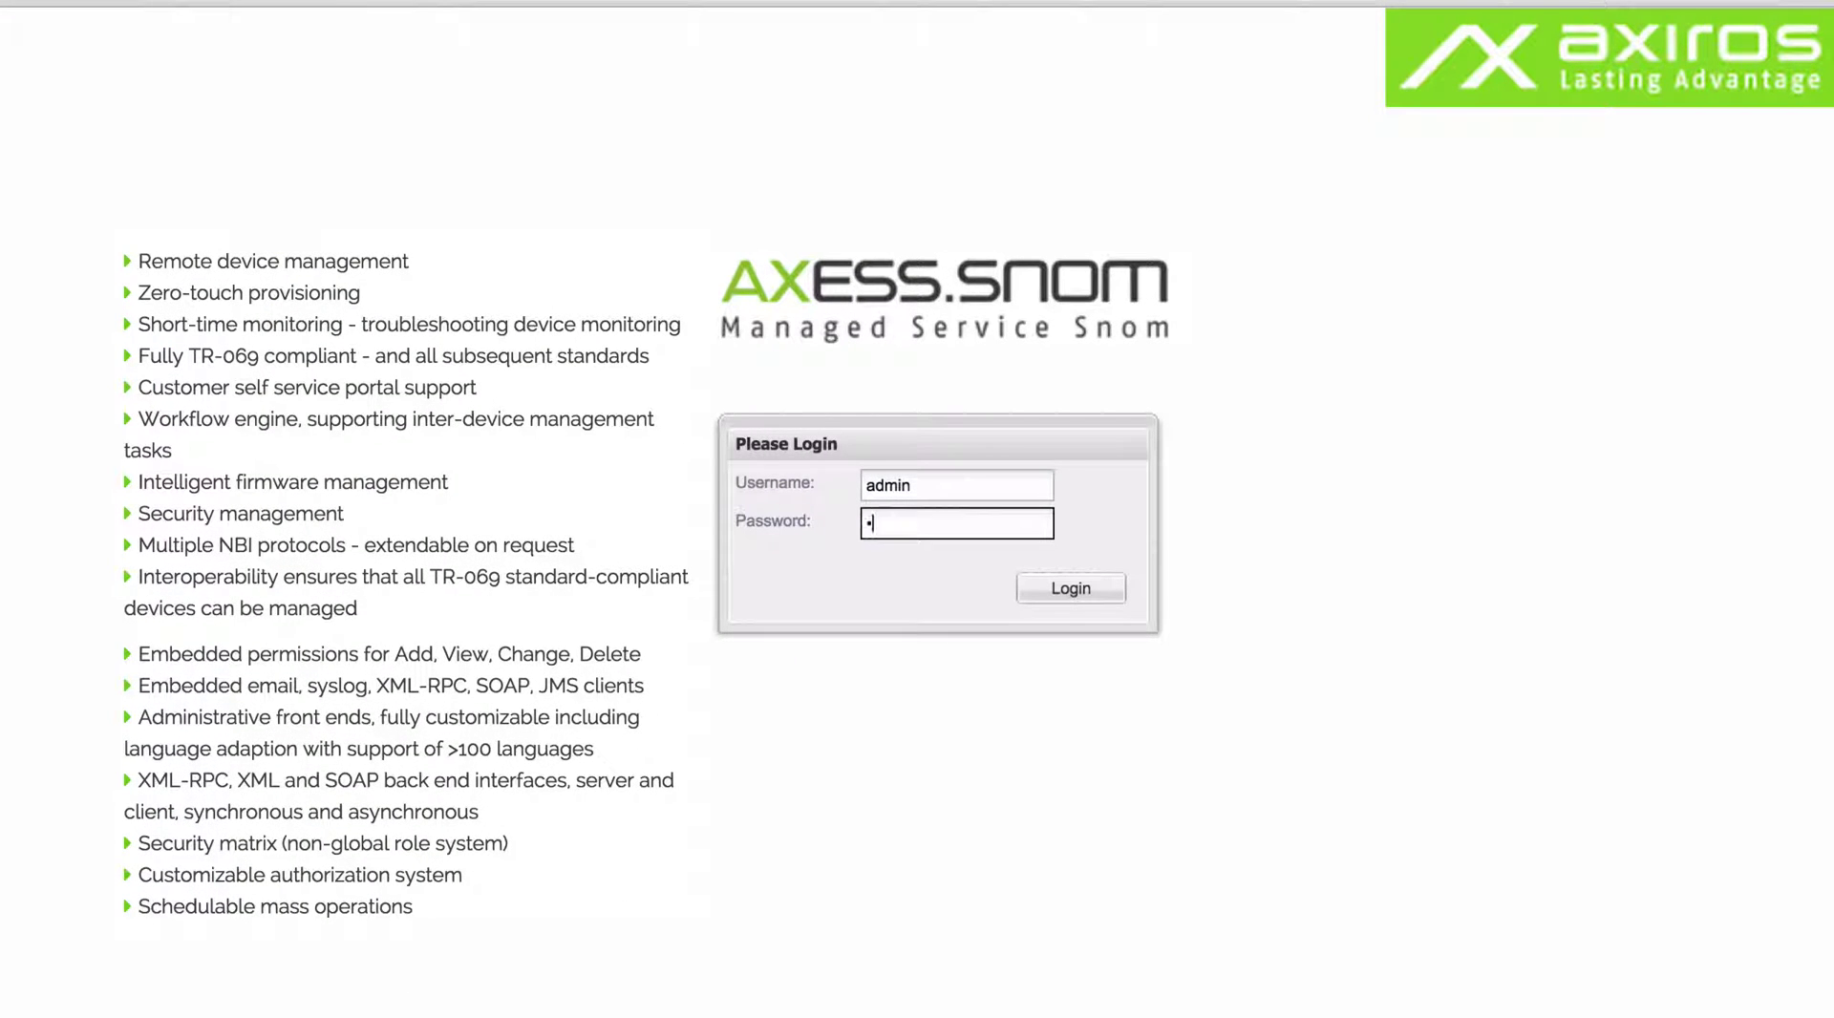
type("ad")
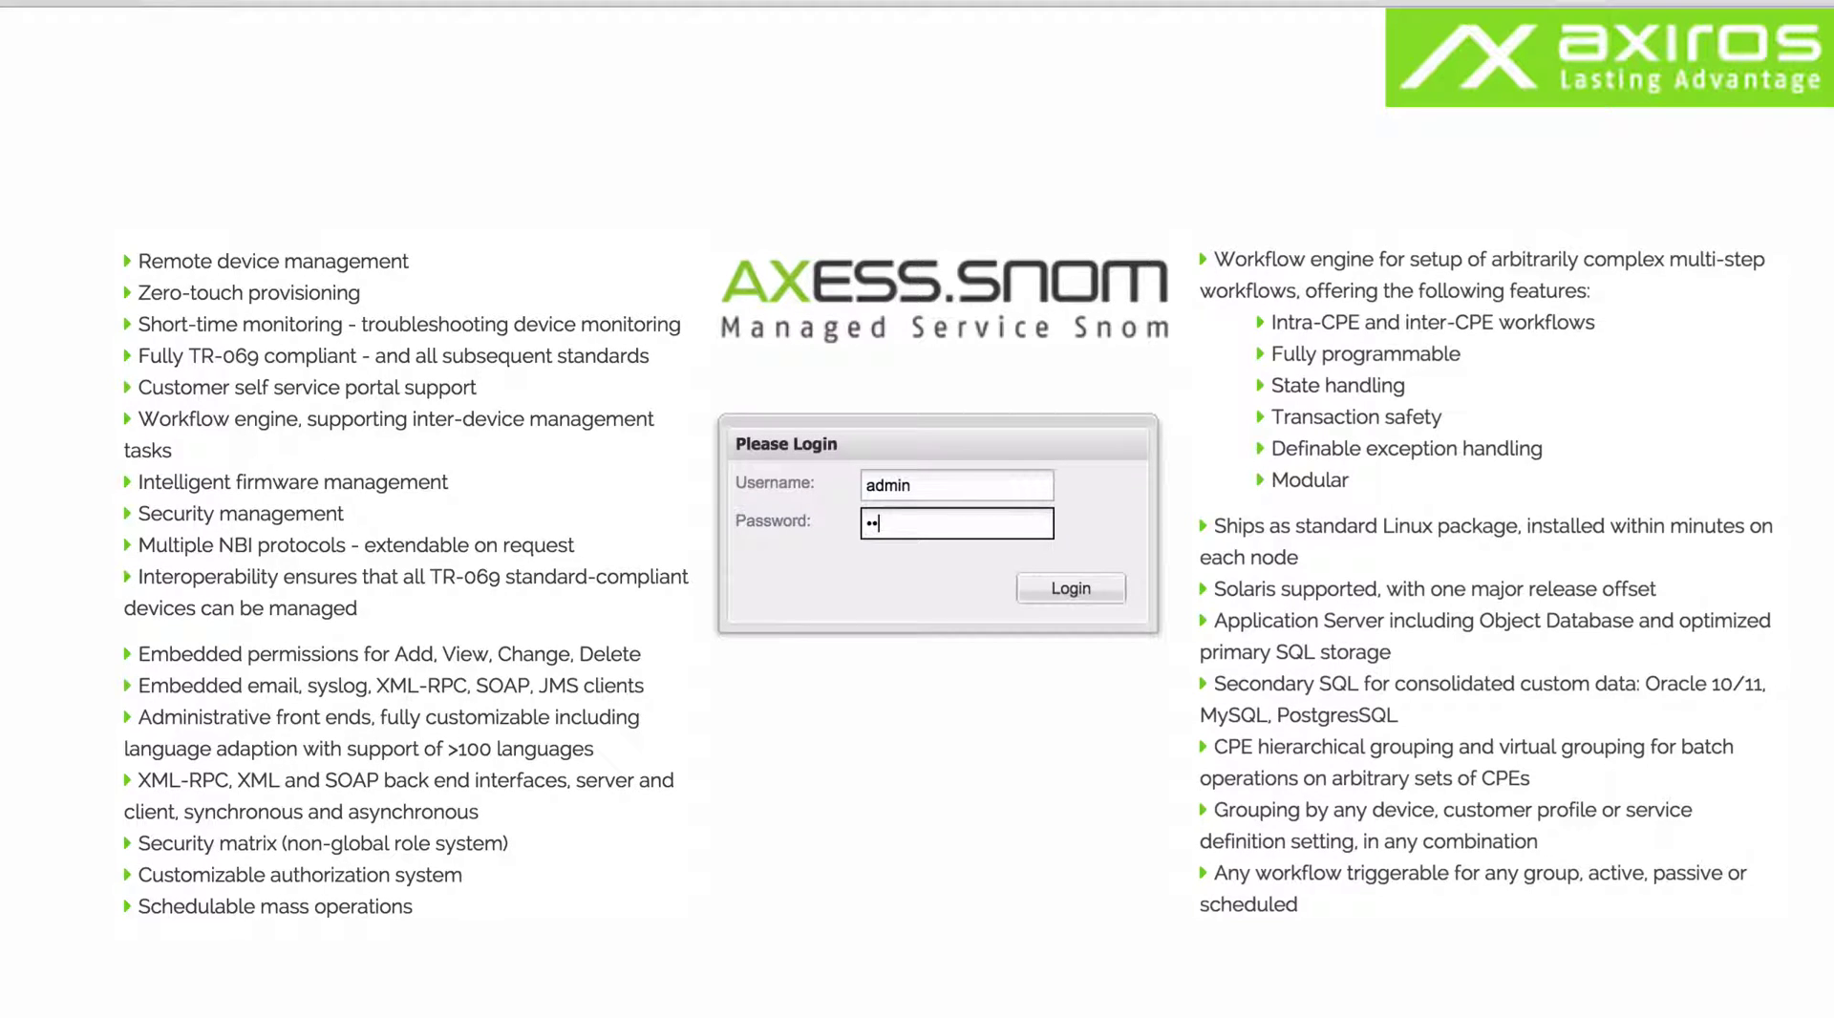
Sign in and scroll down through the Axess ACS Overview dashboard charts.
left_click(1098, 594)
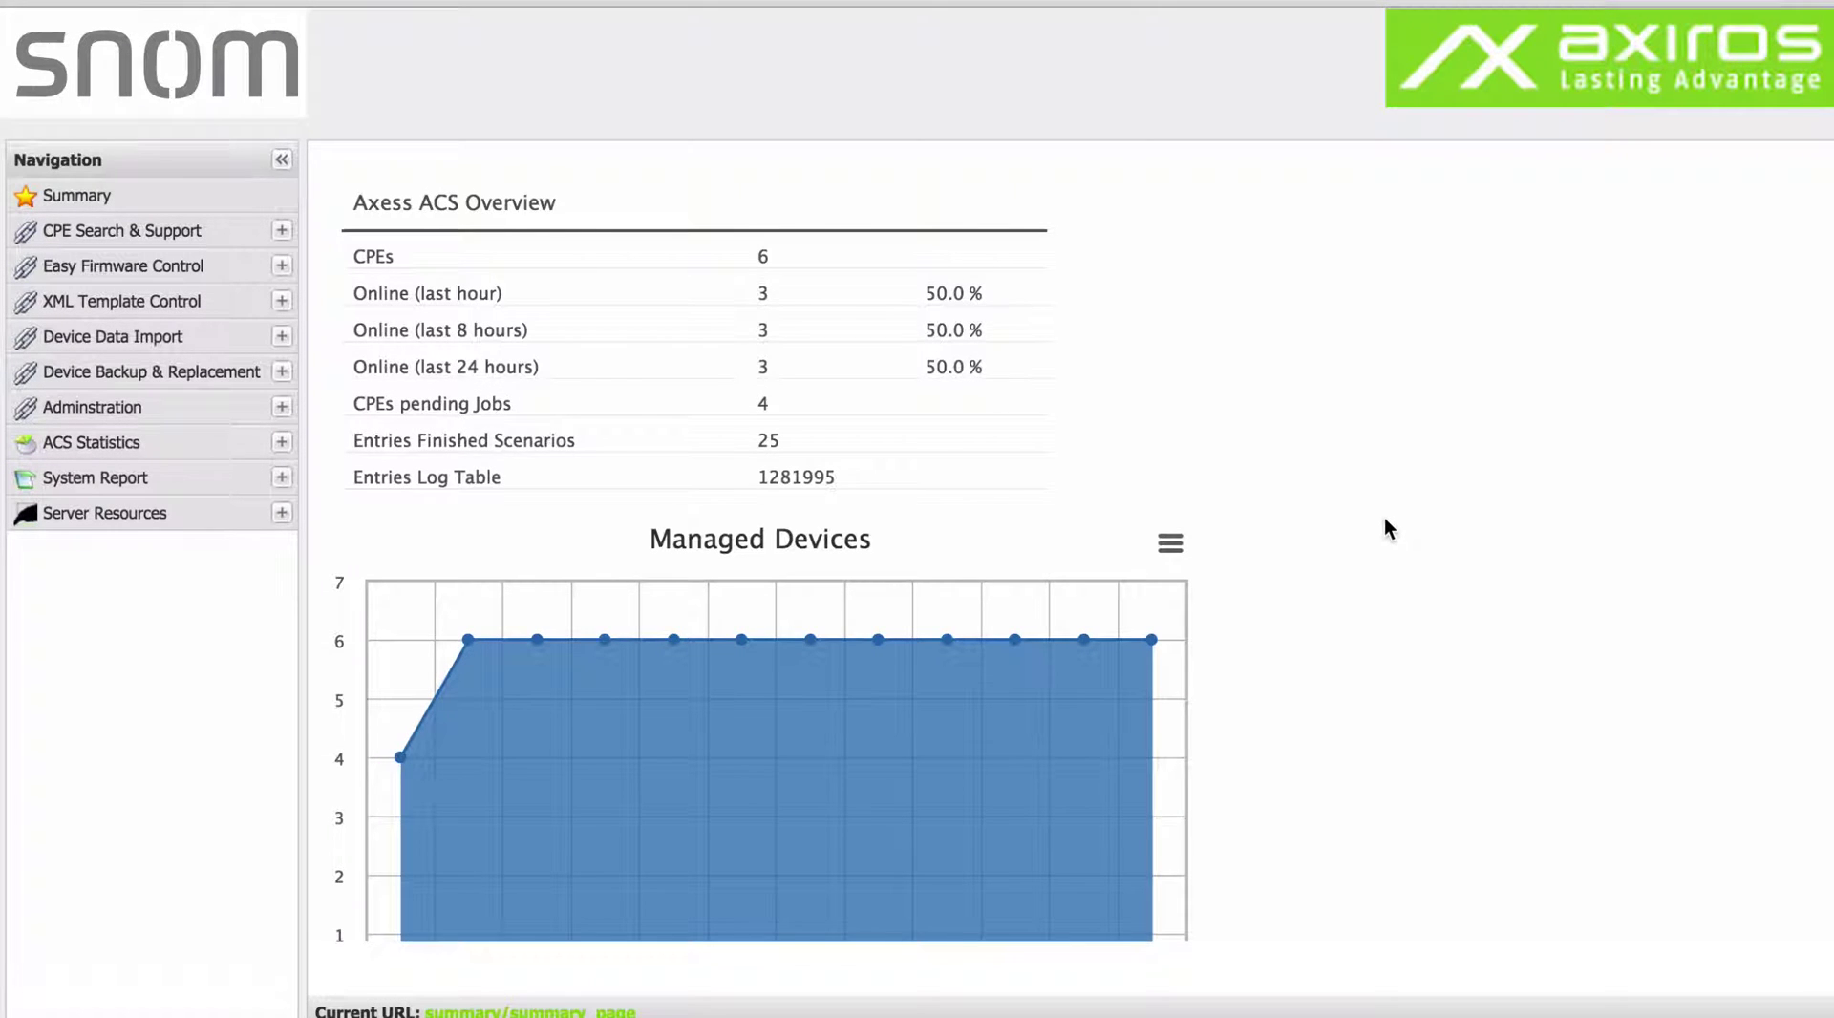
scroll(1385, 522, "down", 5)
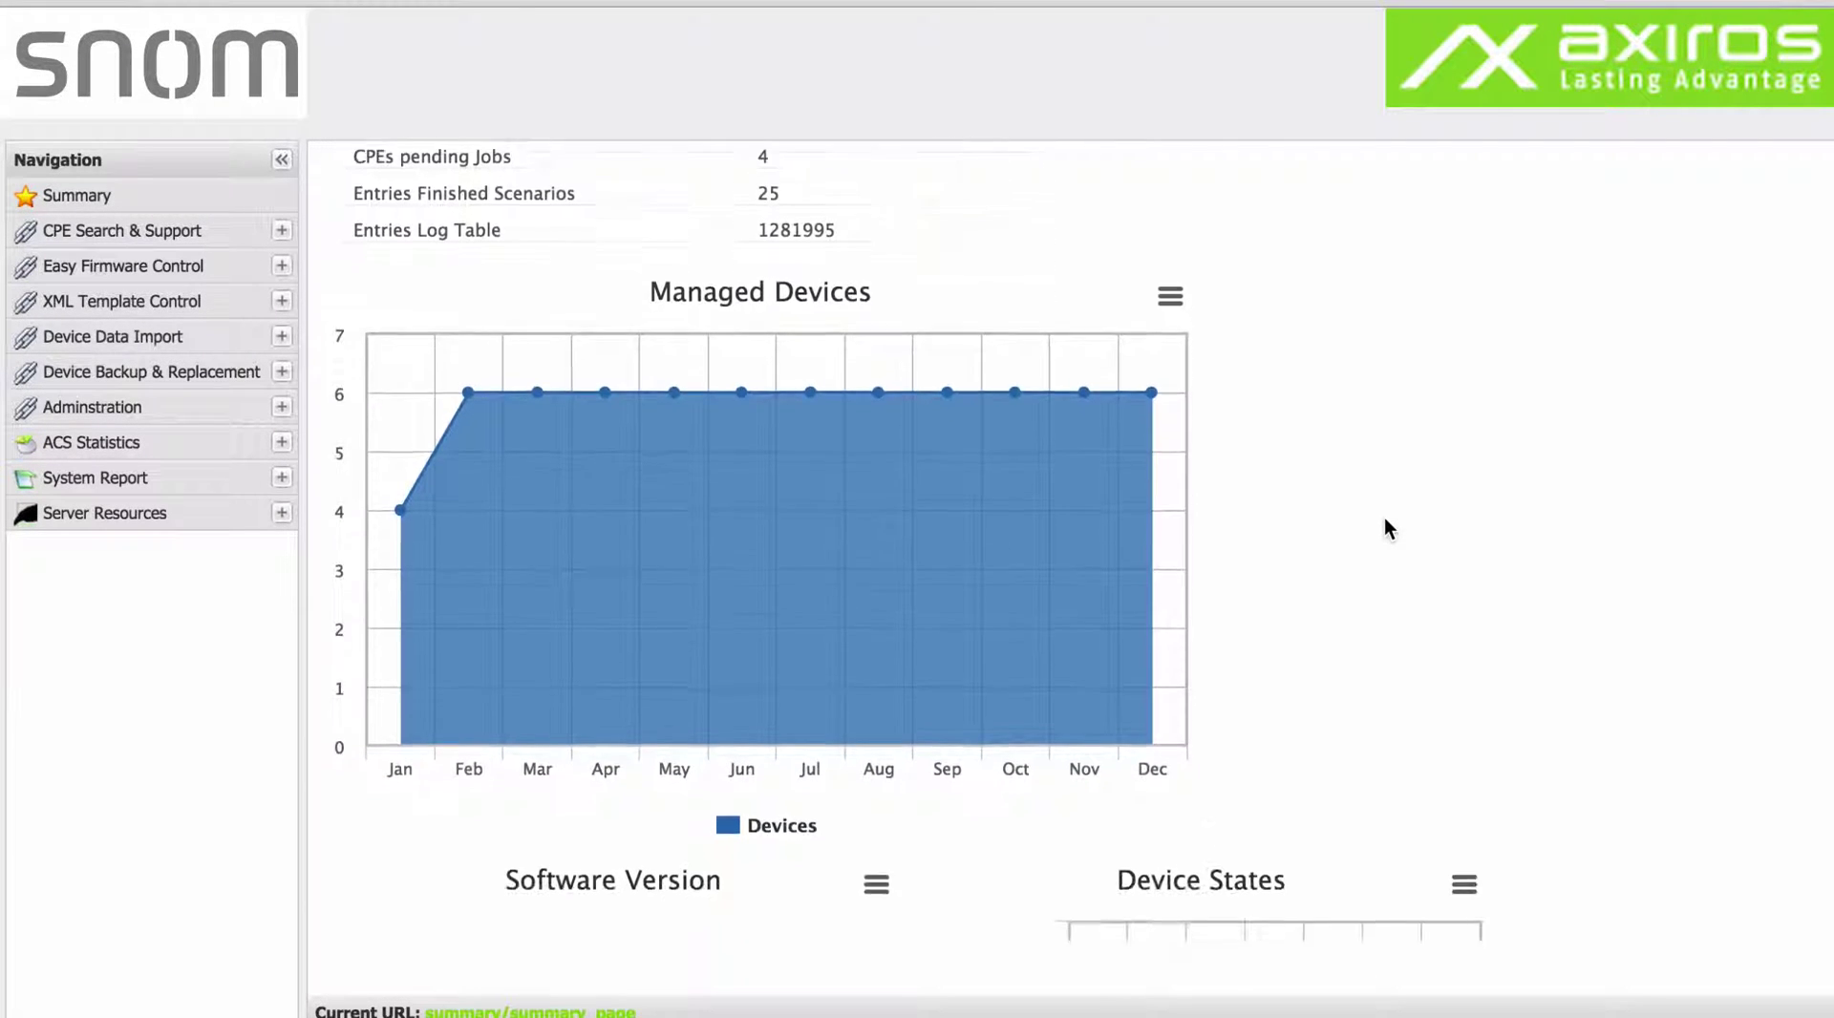
scroll(1384, 518, "down", 2)
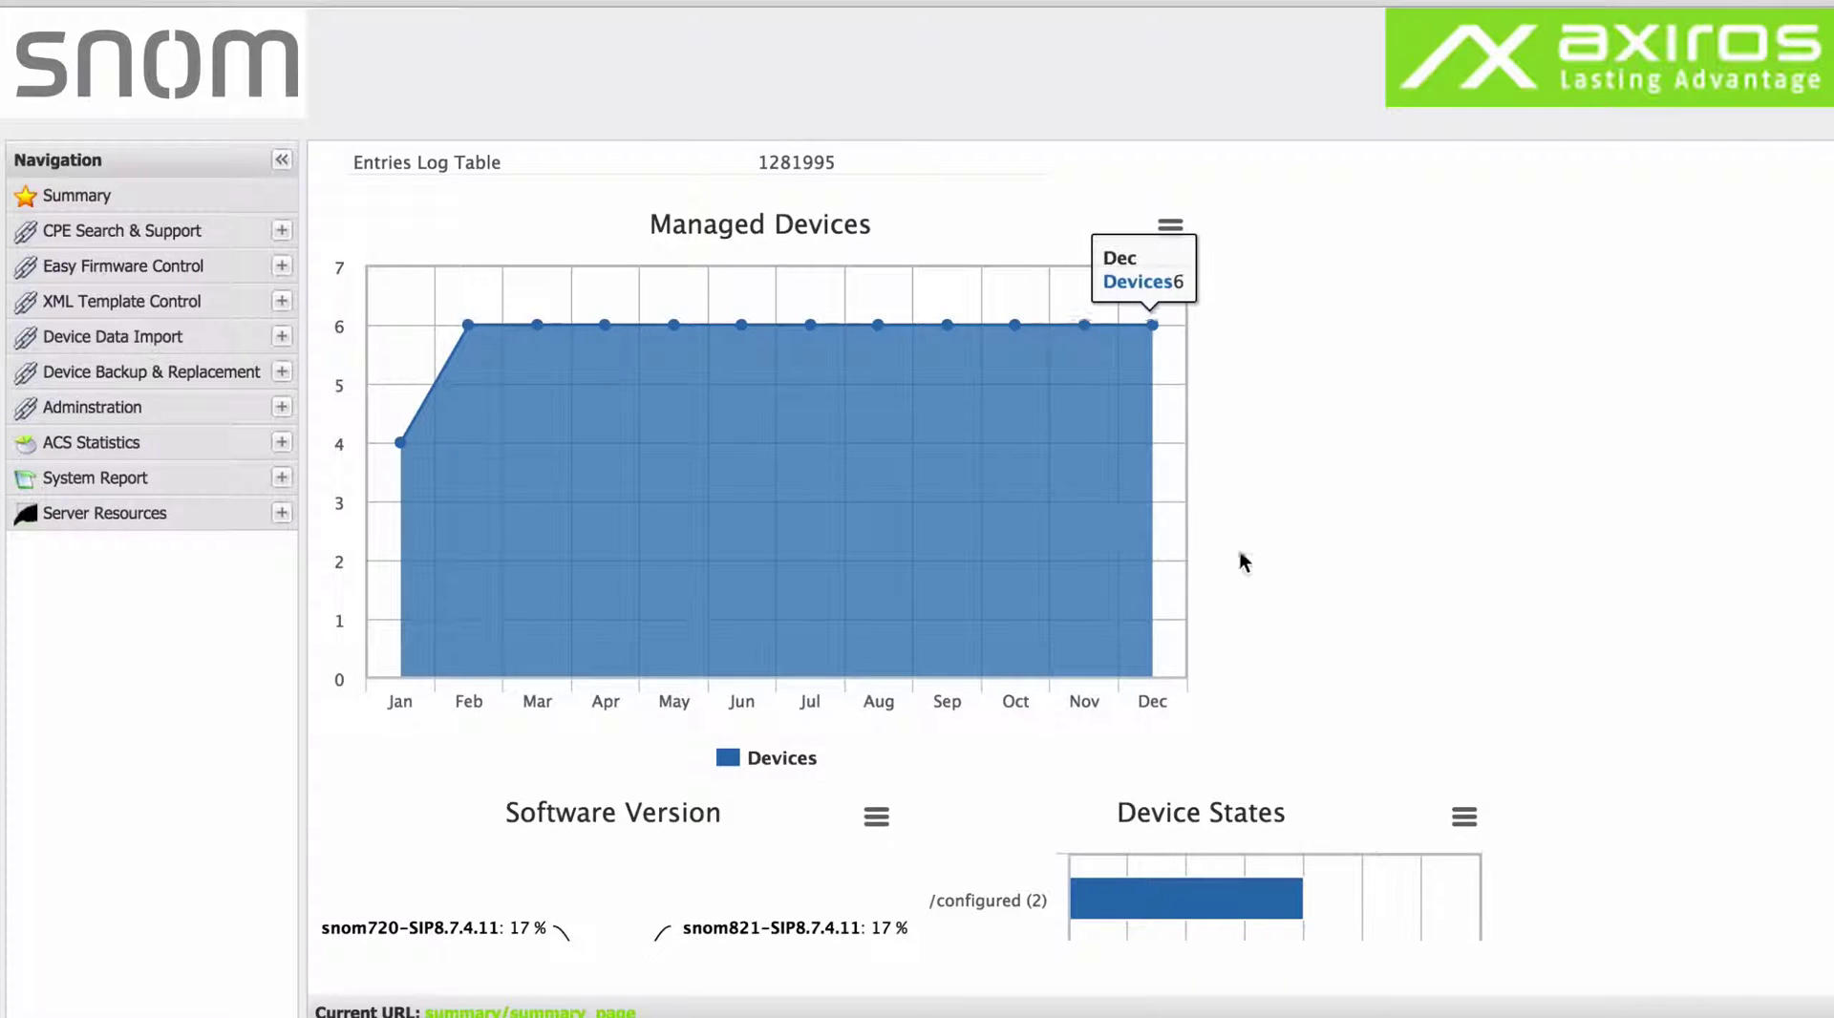
scroll(1322, 619, "down", 8)
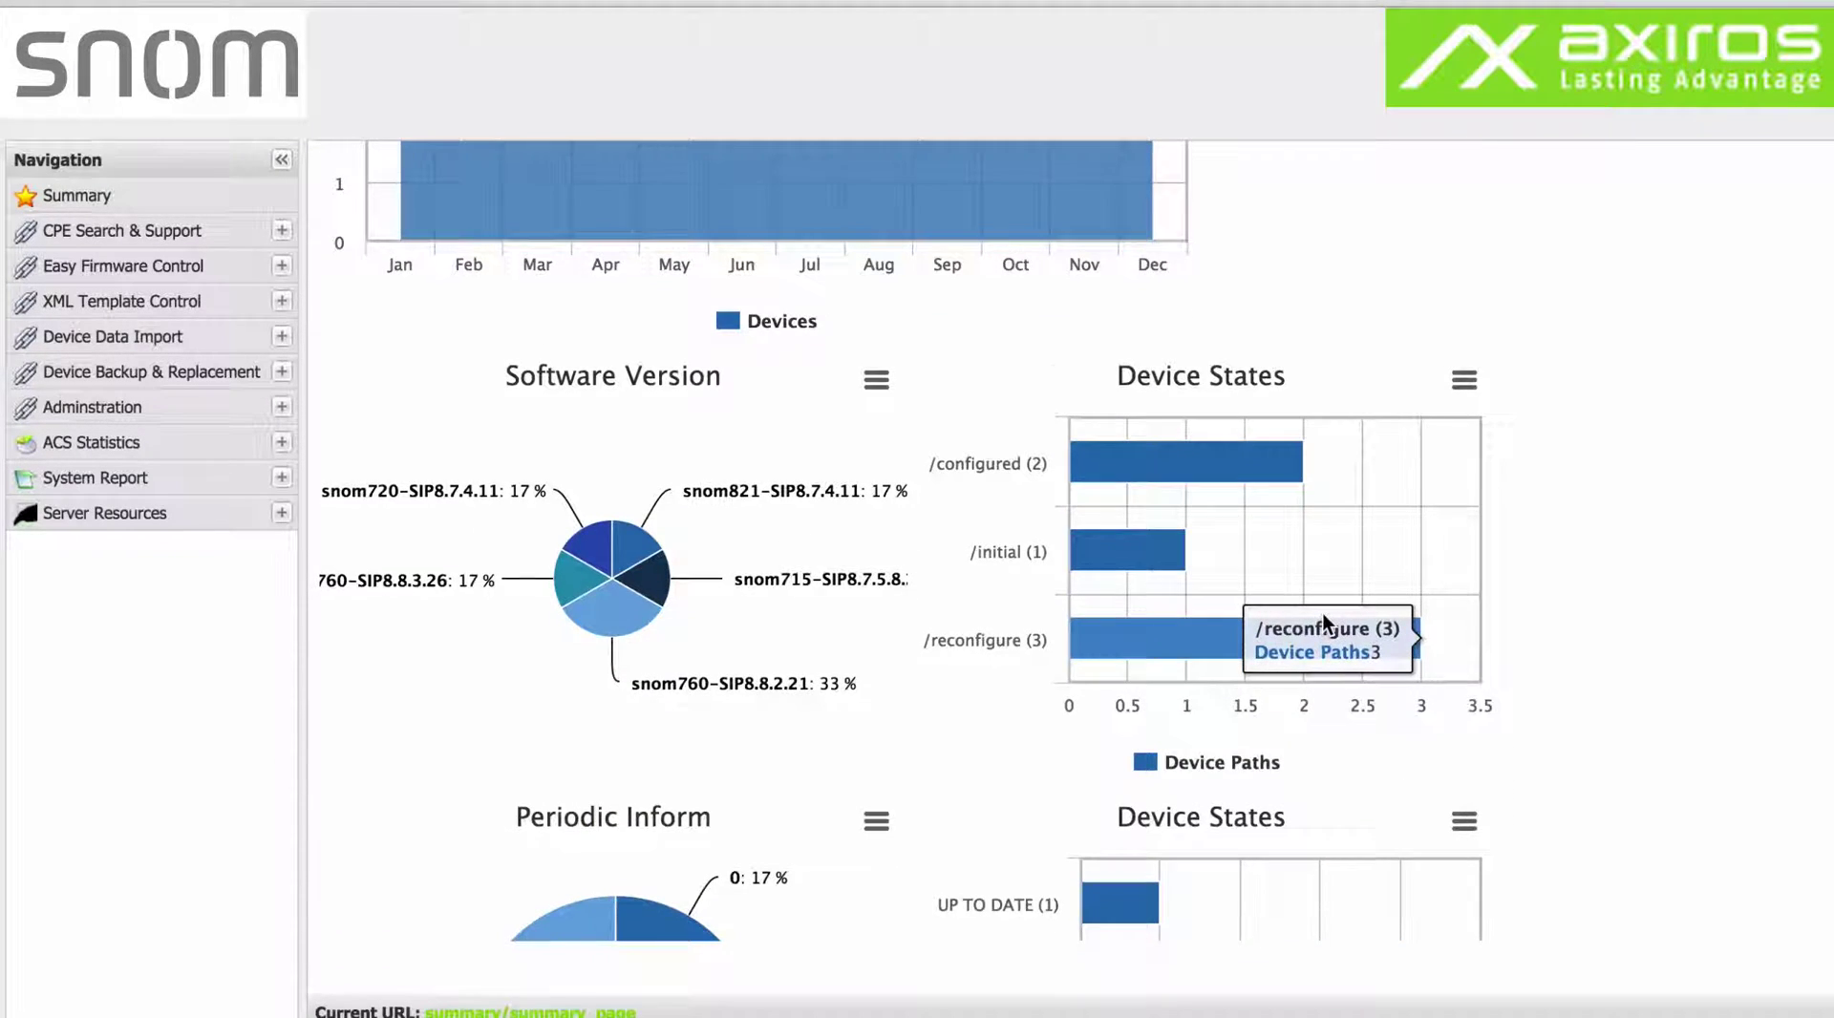
scroll(1323, 613, "down", 3)
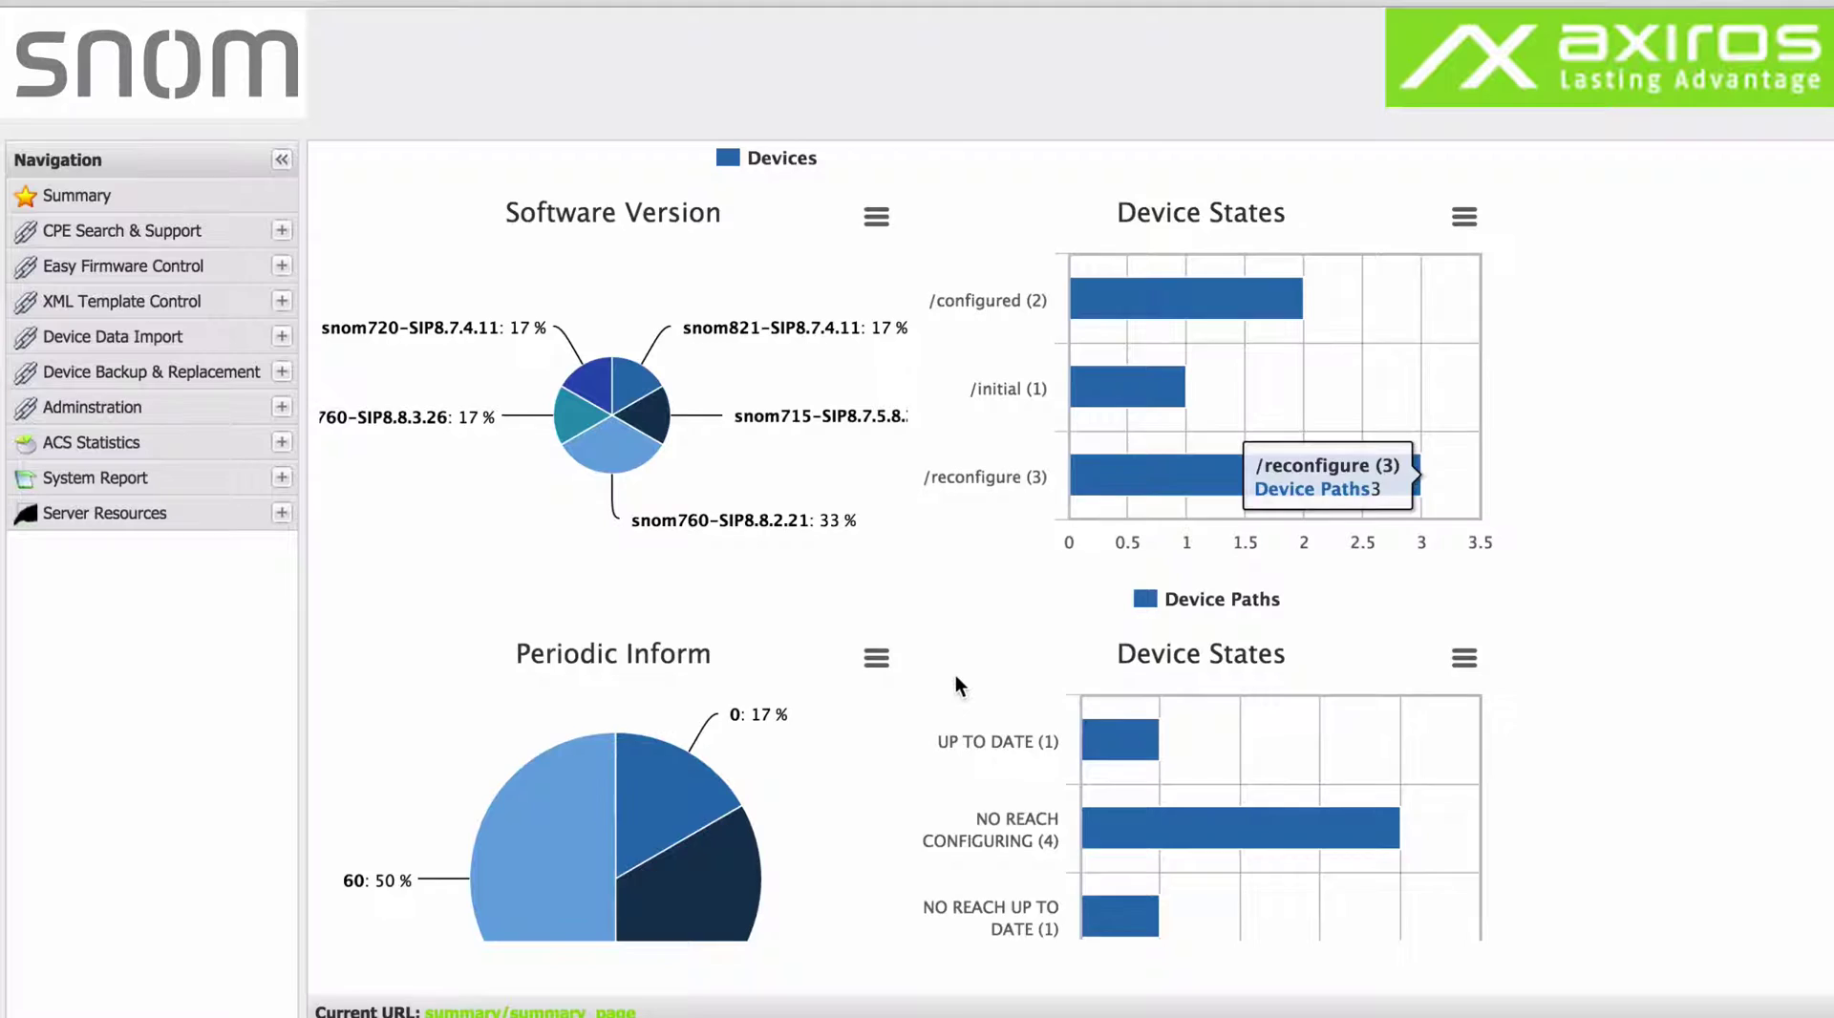
scroll(957, 677, "down", 9)
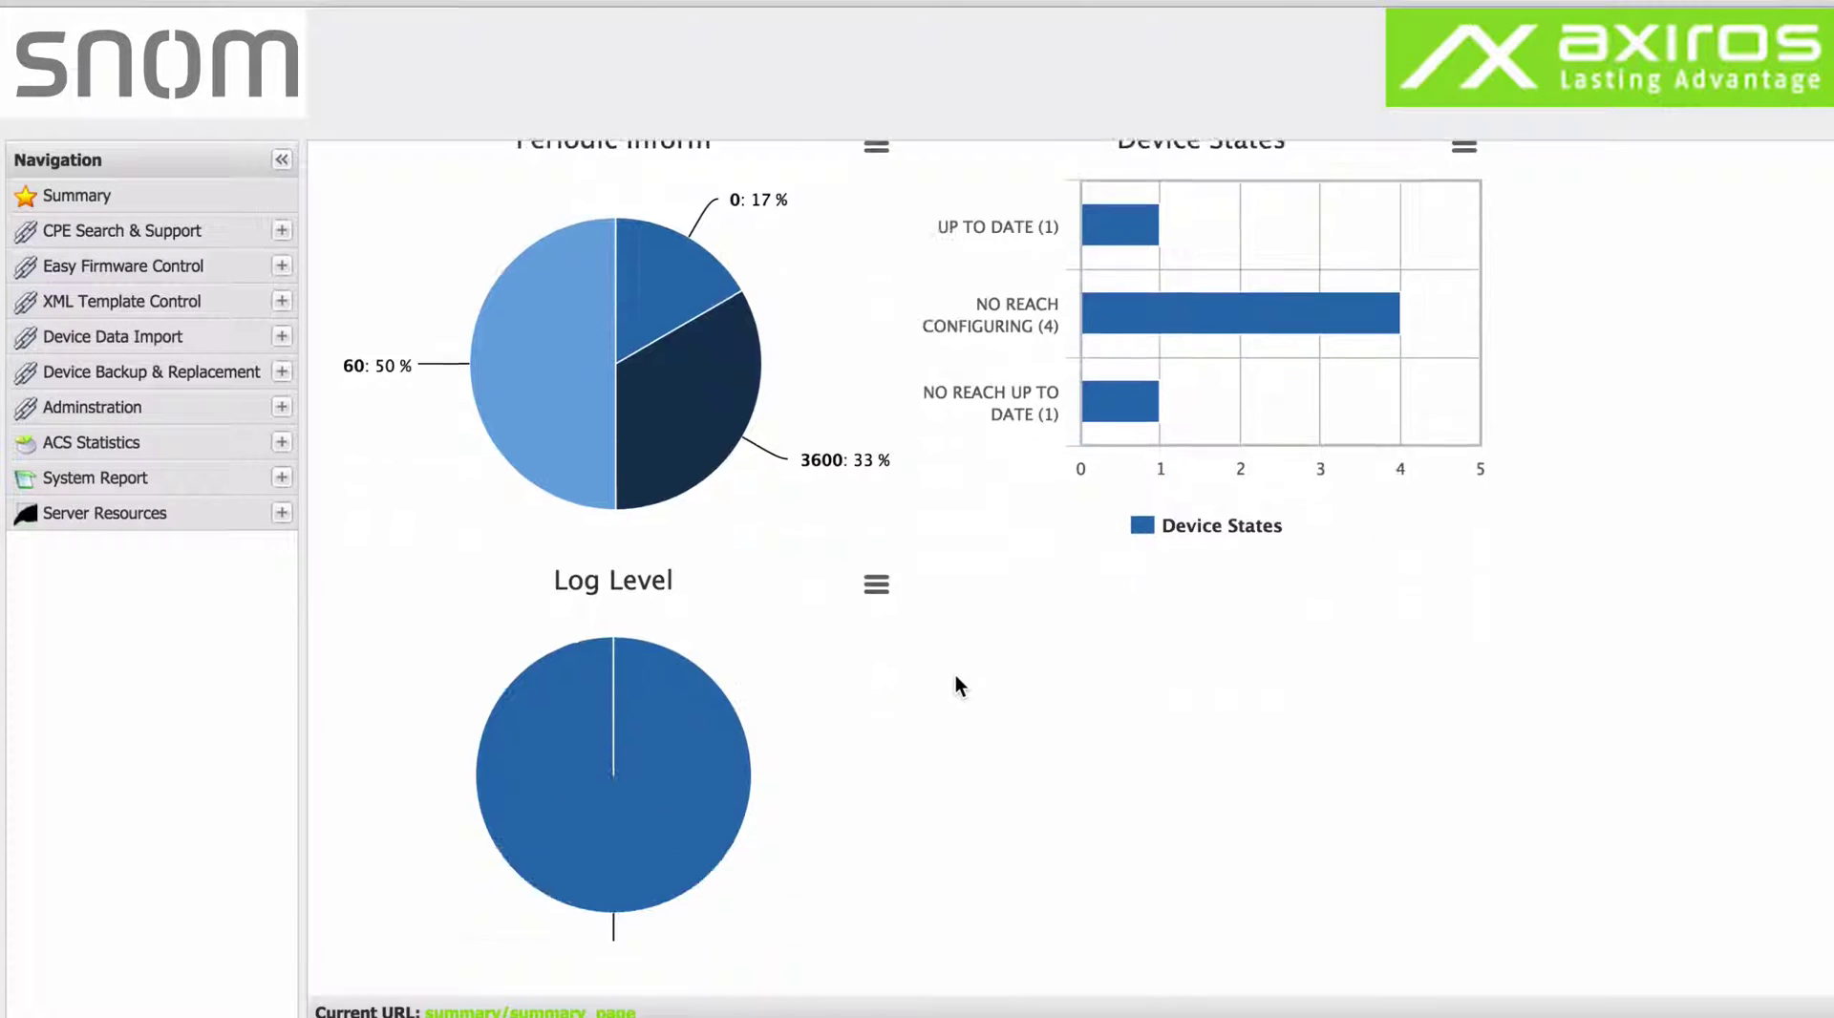
Scroll back up to the top of the Summary page, showing 6 CPEs.
scroll(956, 675, "up", 3)
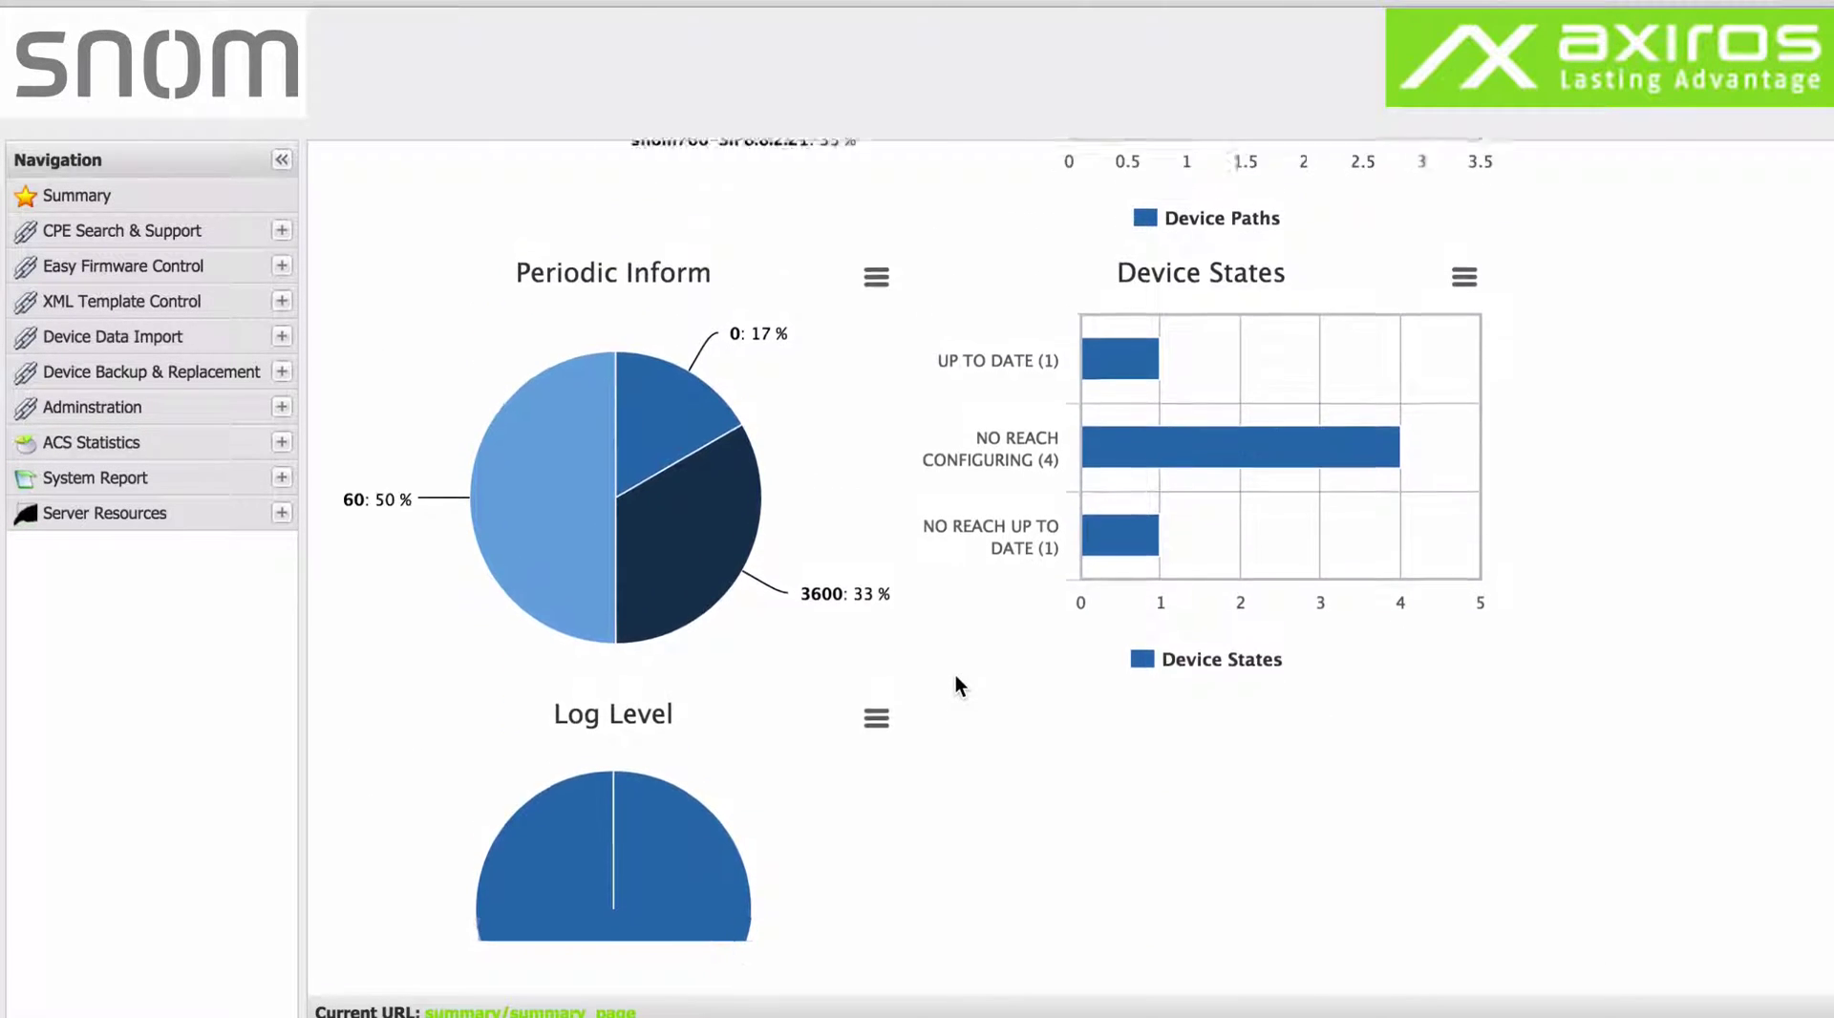
scroll(955, 674, "up", 3)
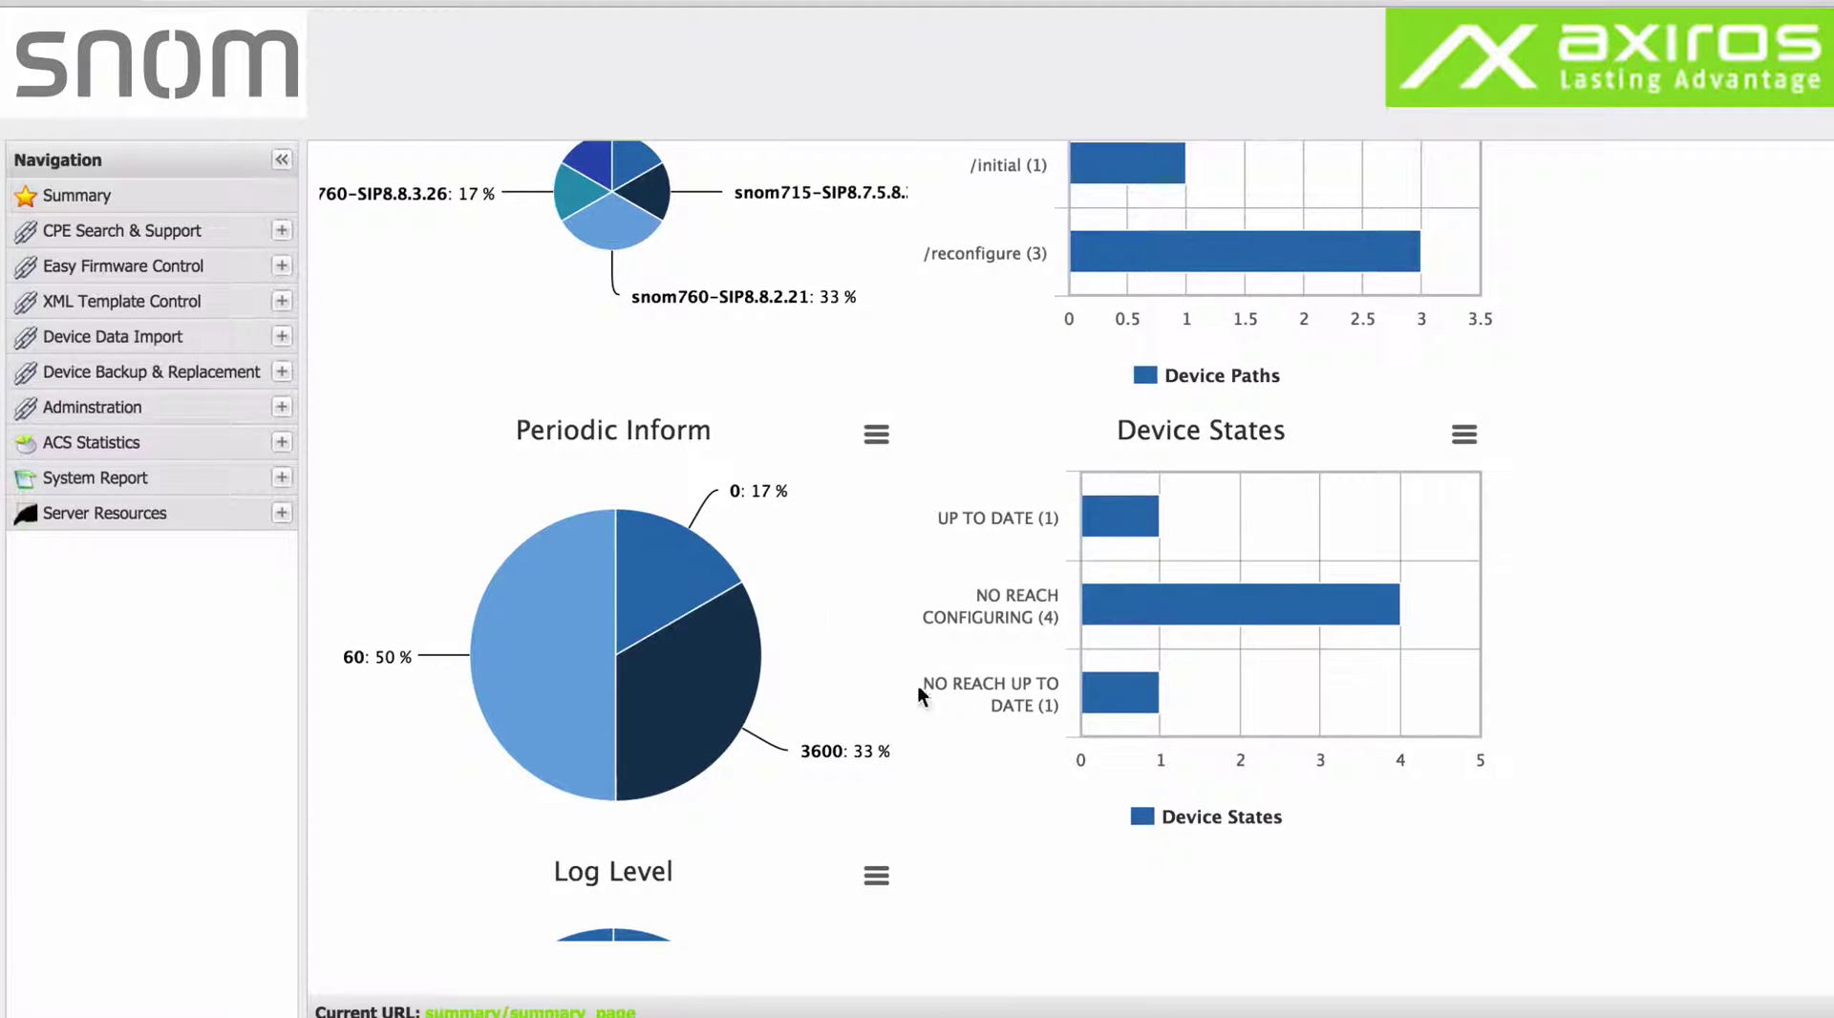
mouse_move(565, 523)
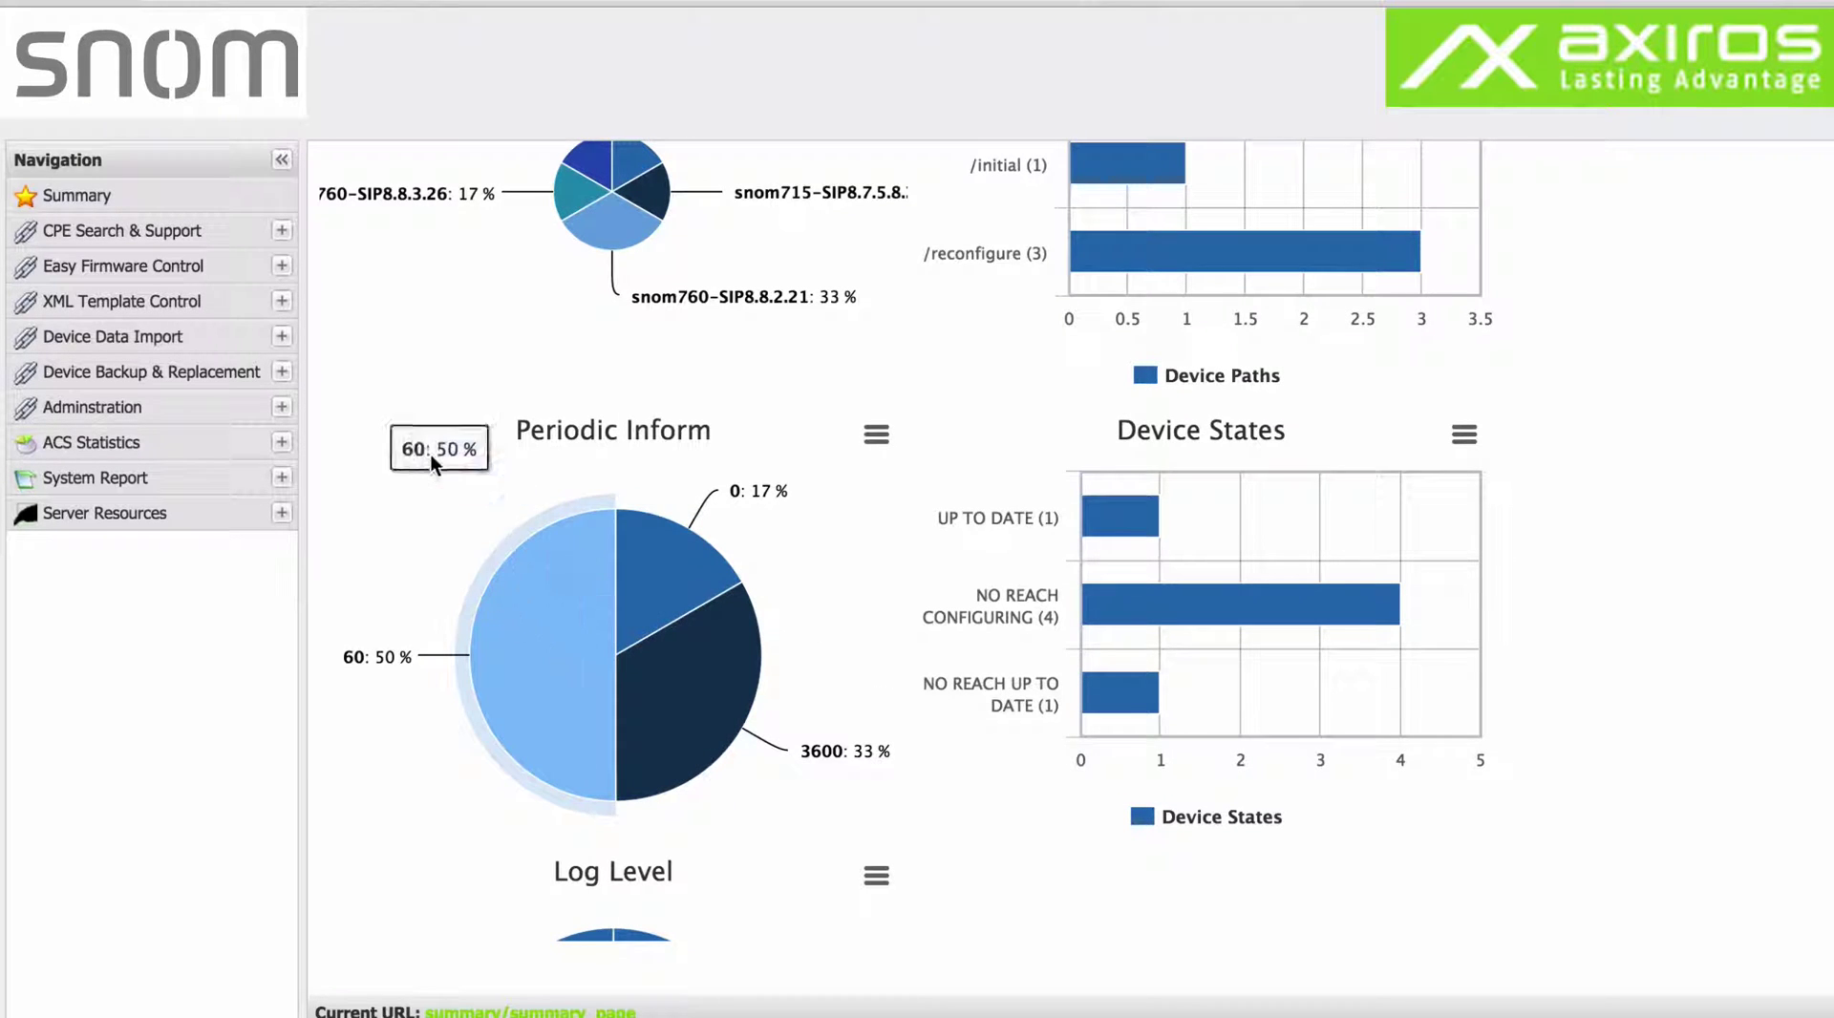
scroll(431, 454, "up", 6)
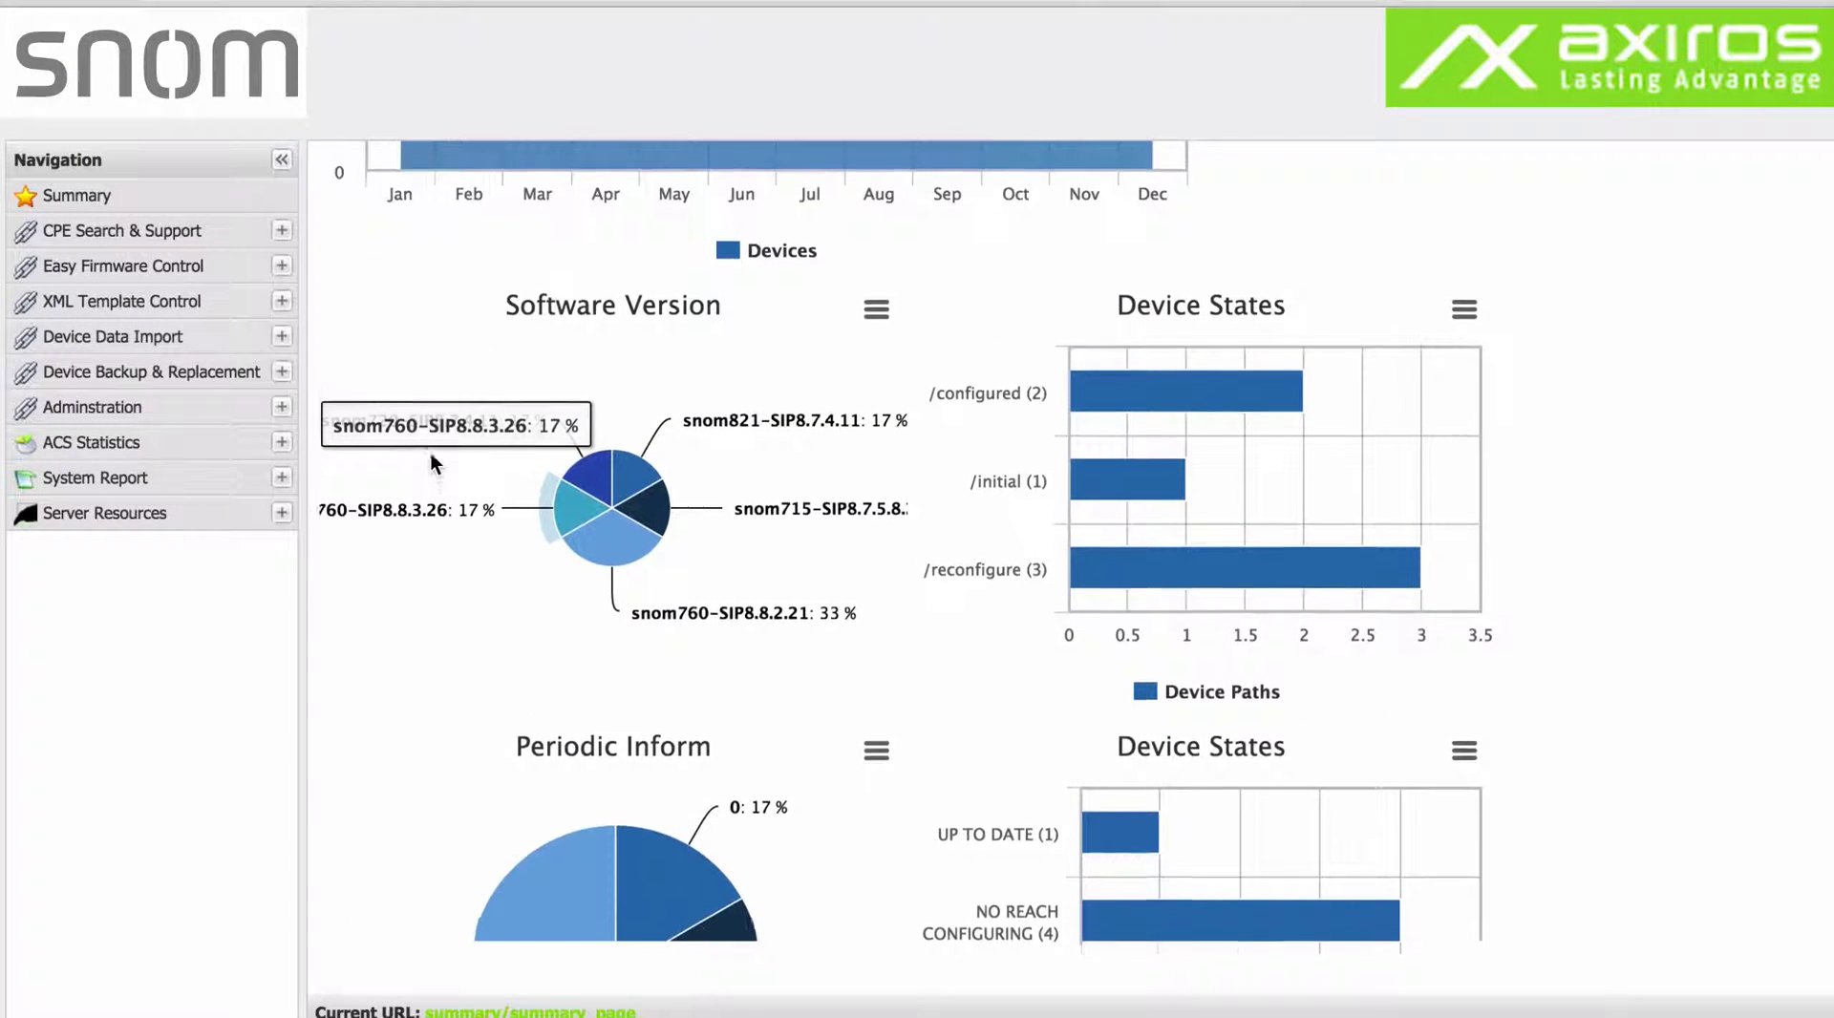
scroll(431, 453, "up", 6)
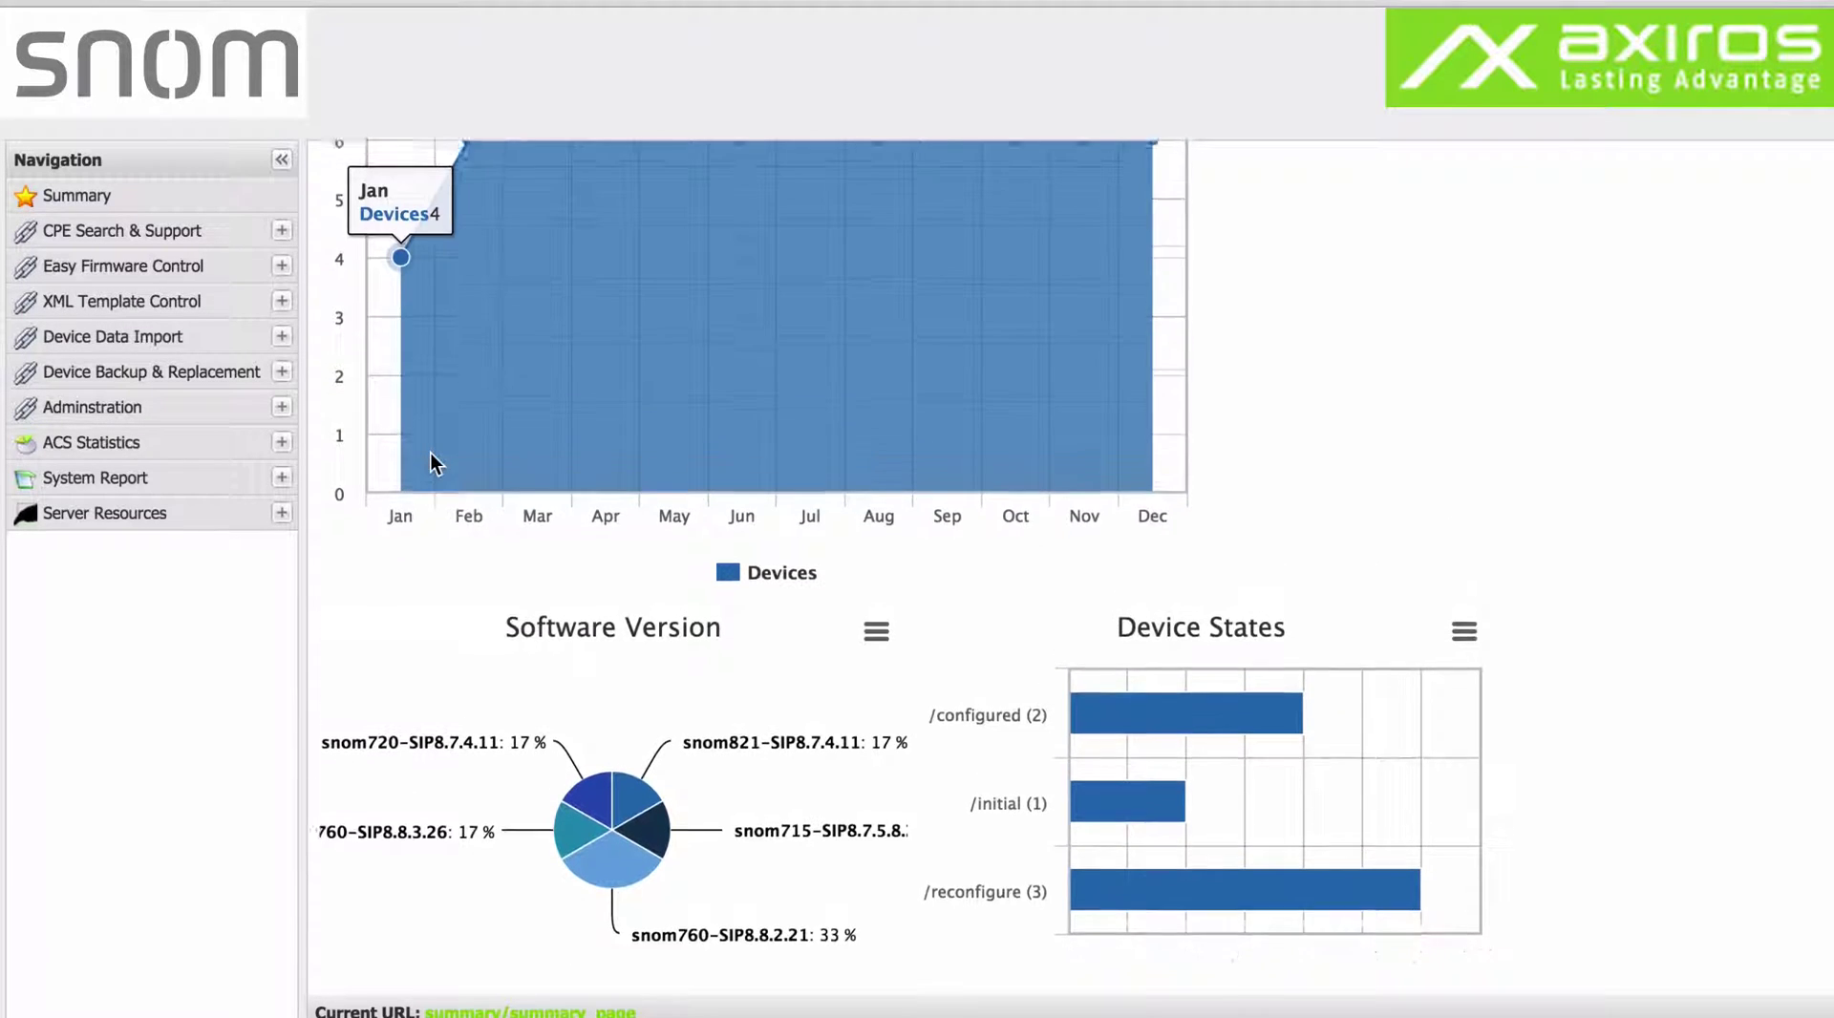
scroll(432, 453, "up", 4)
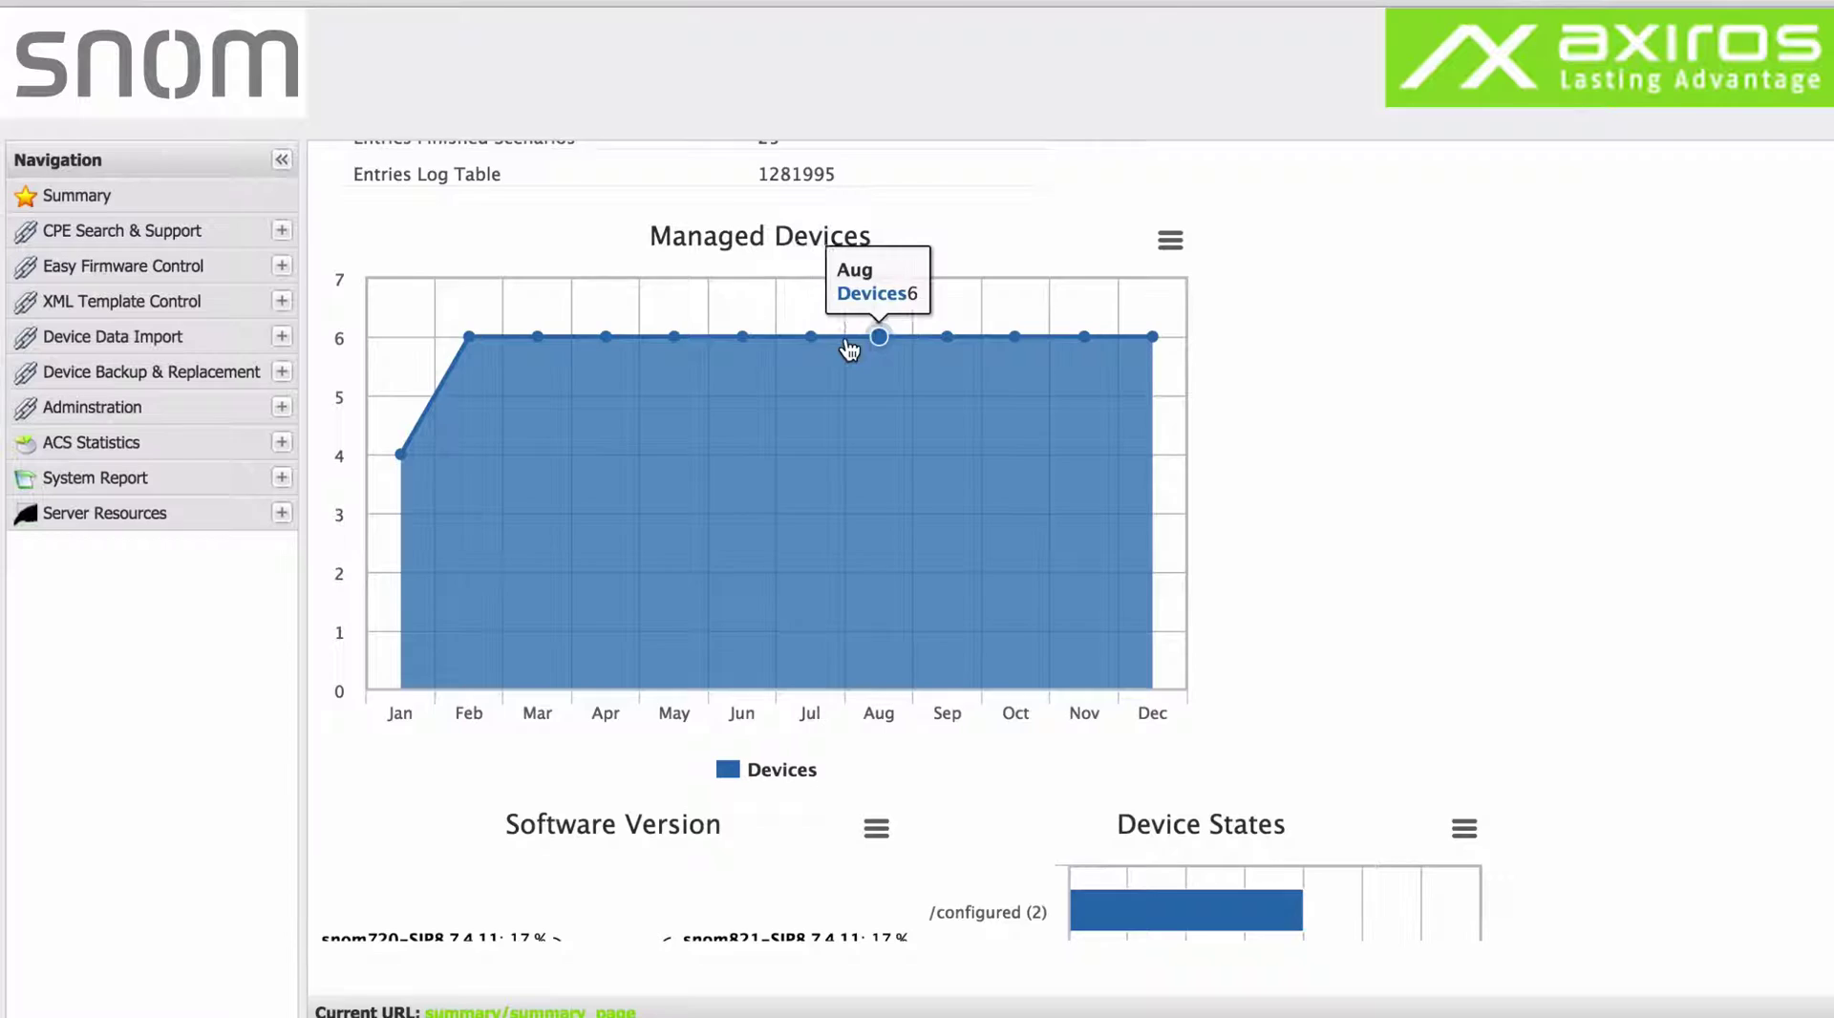
scroll(438, 244, "up", 6)
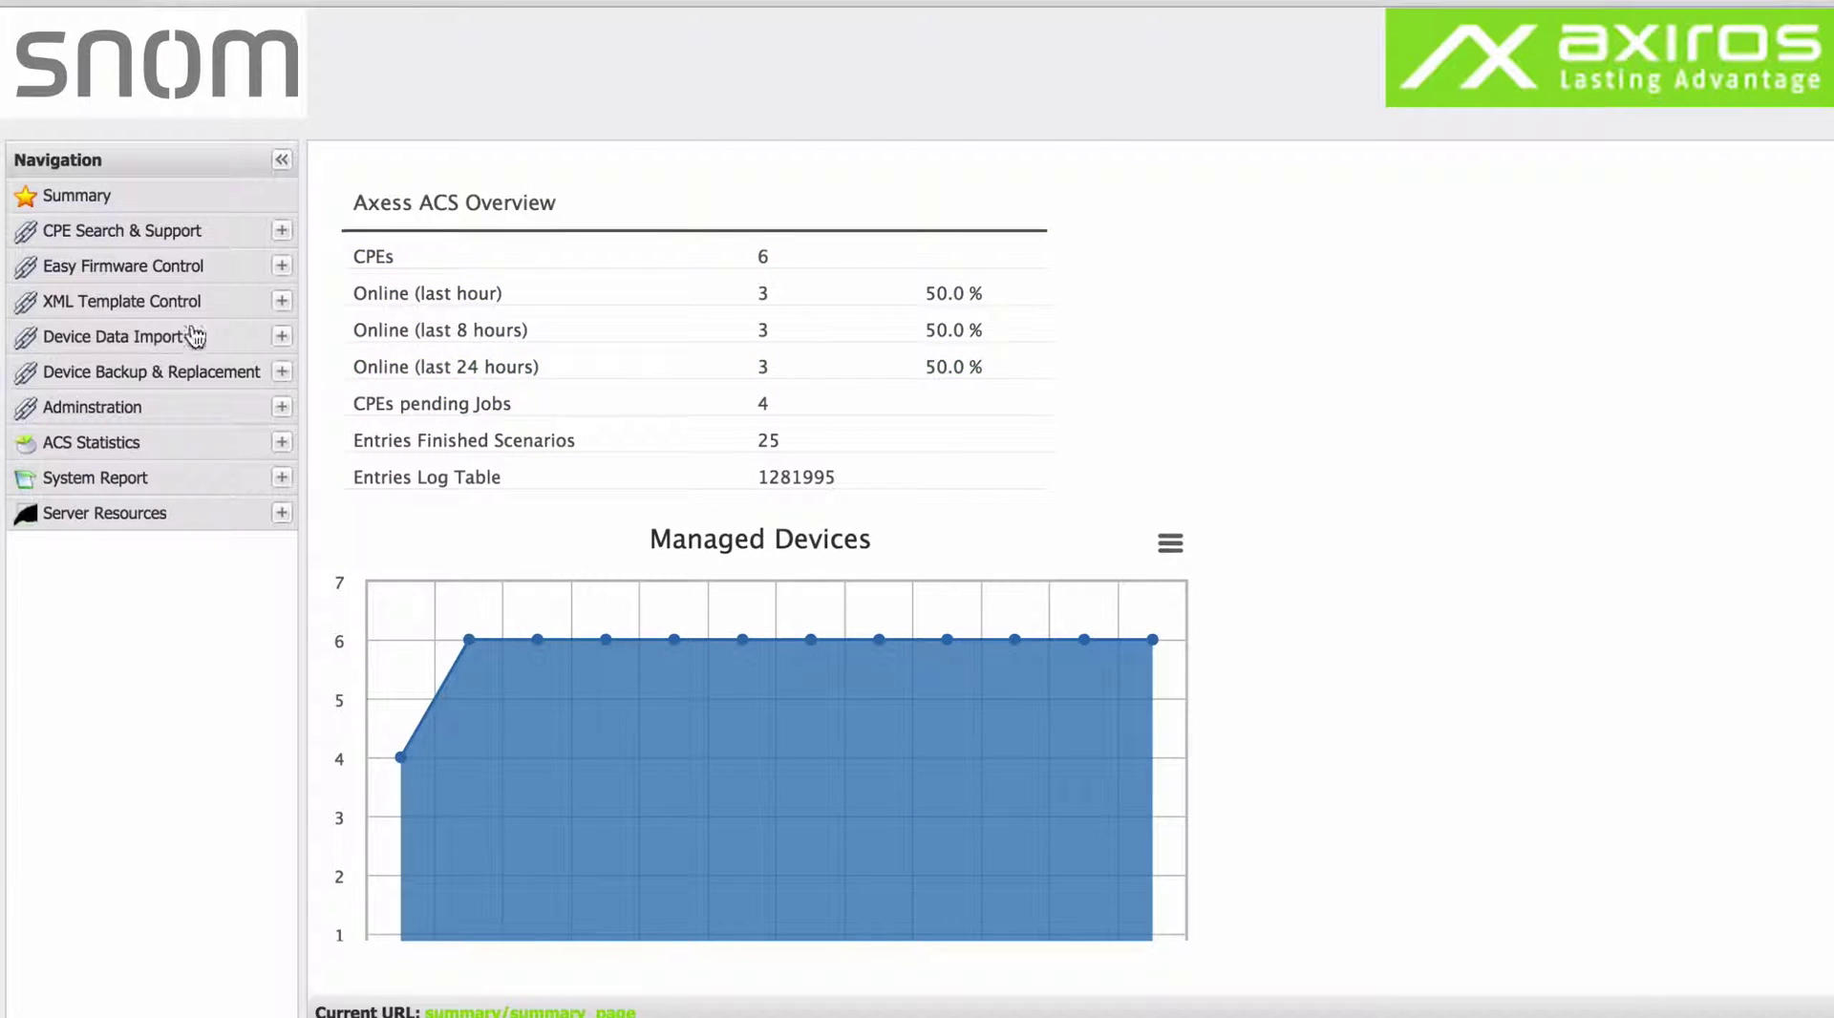
Open Search CPEs under CPE Search & Support to list all 6 CPEs.
left_click(268, 235)
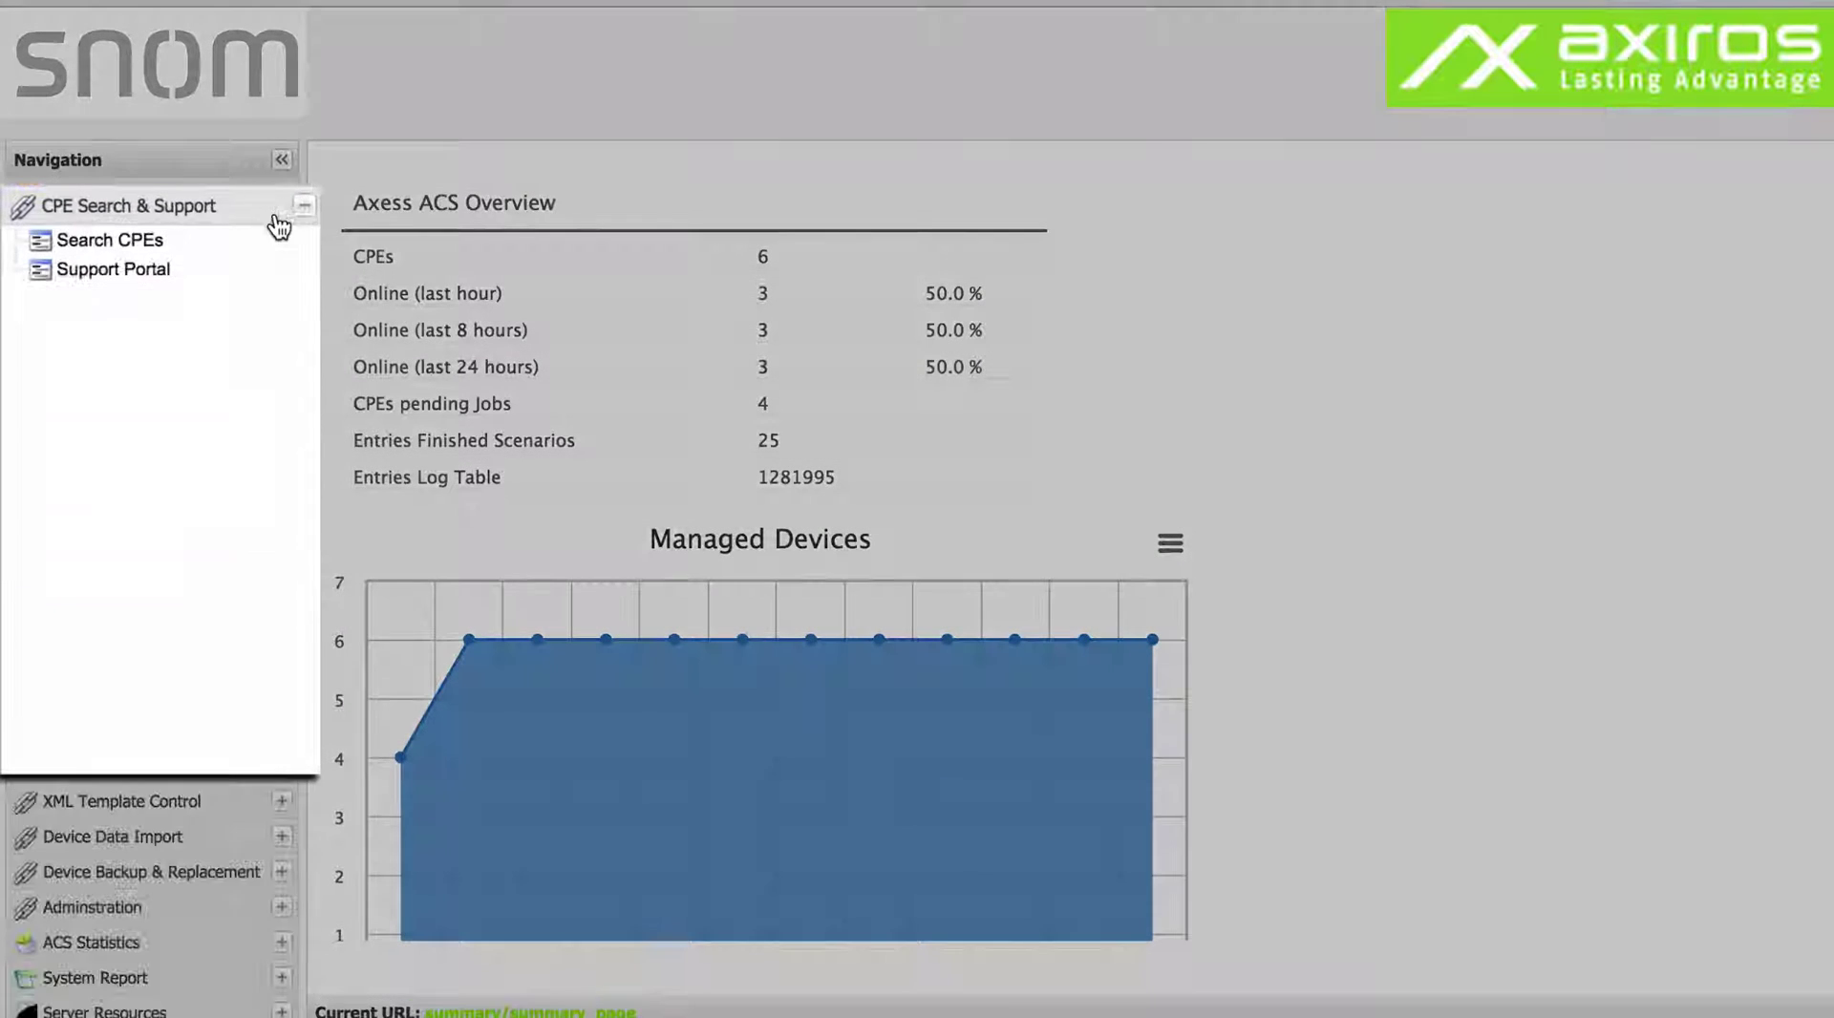
left_click(233, 246)
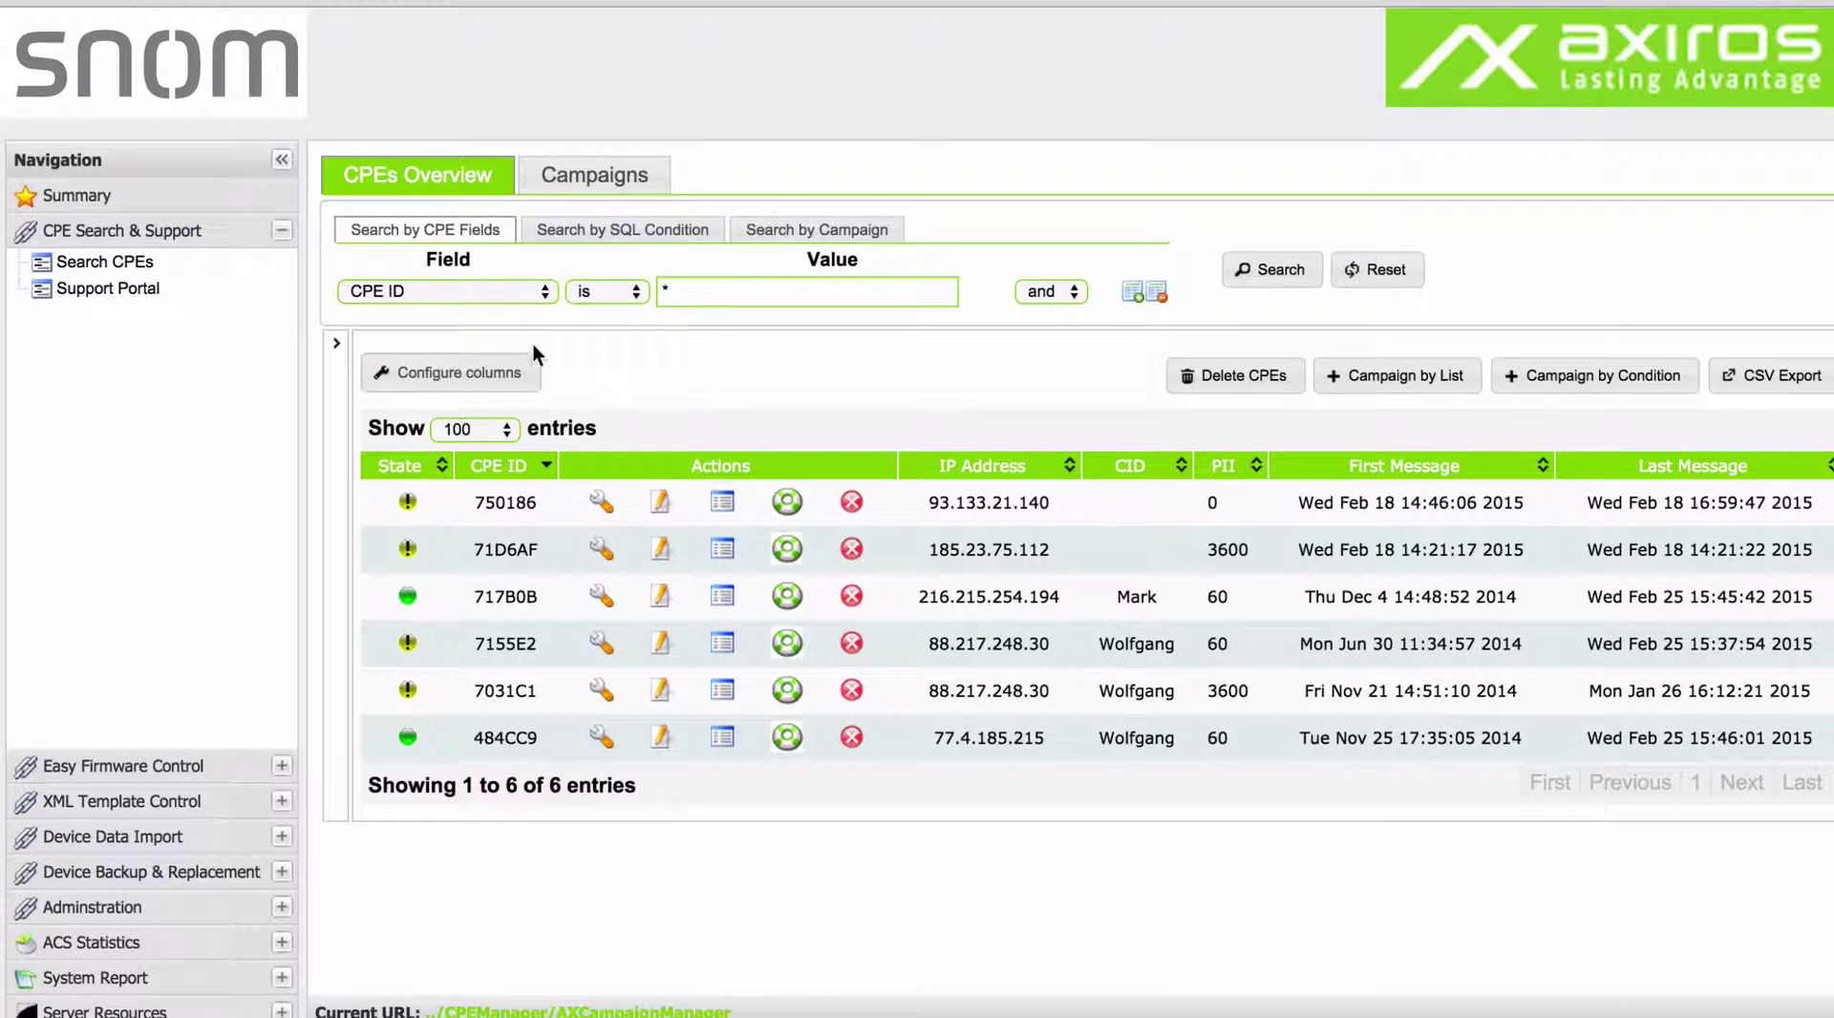
Apply the saved 'By Date.Last 4 hours' filter, narrowing the CPE list to 3 devices.
left_click(337, 344)
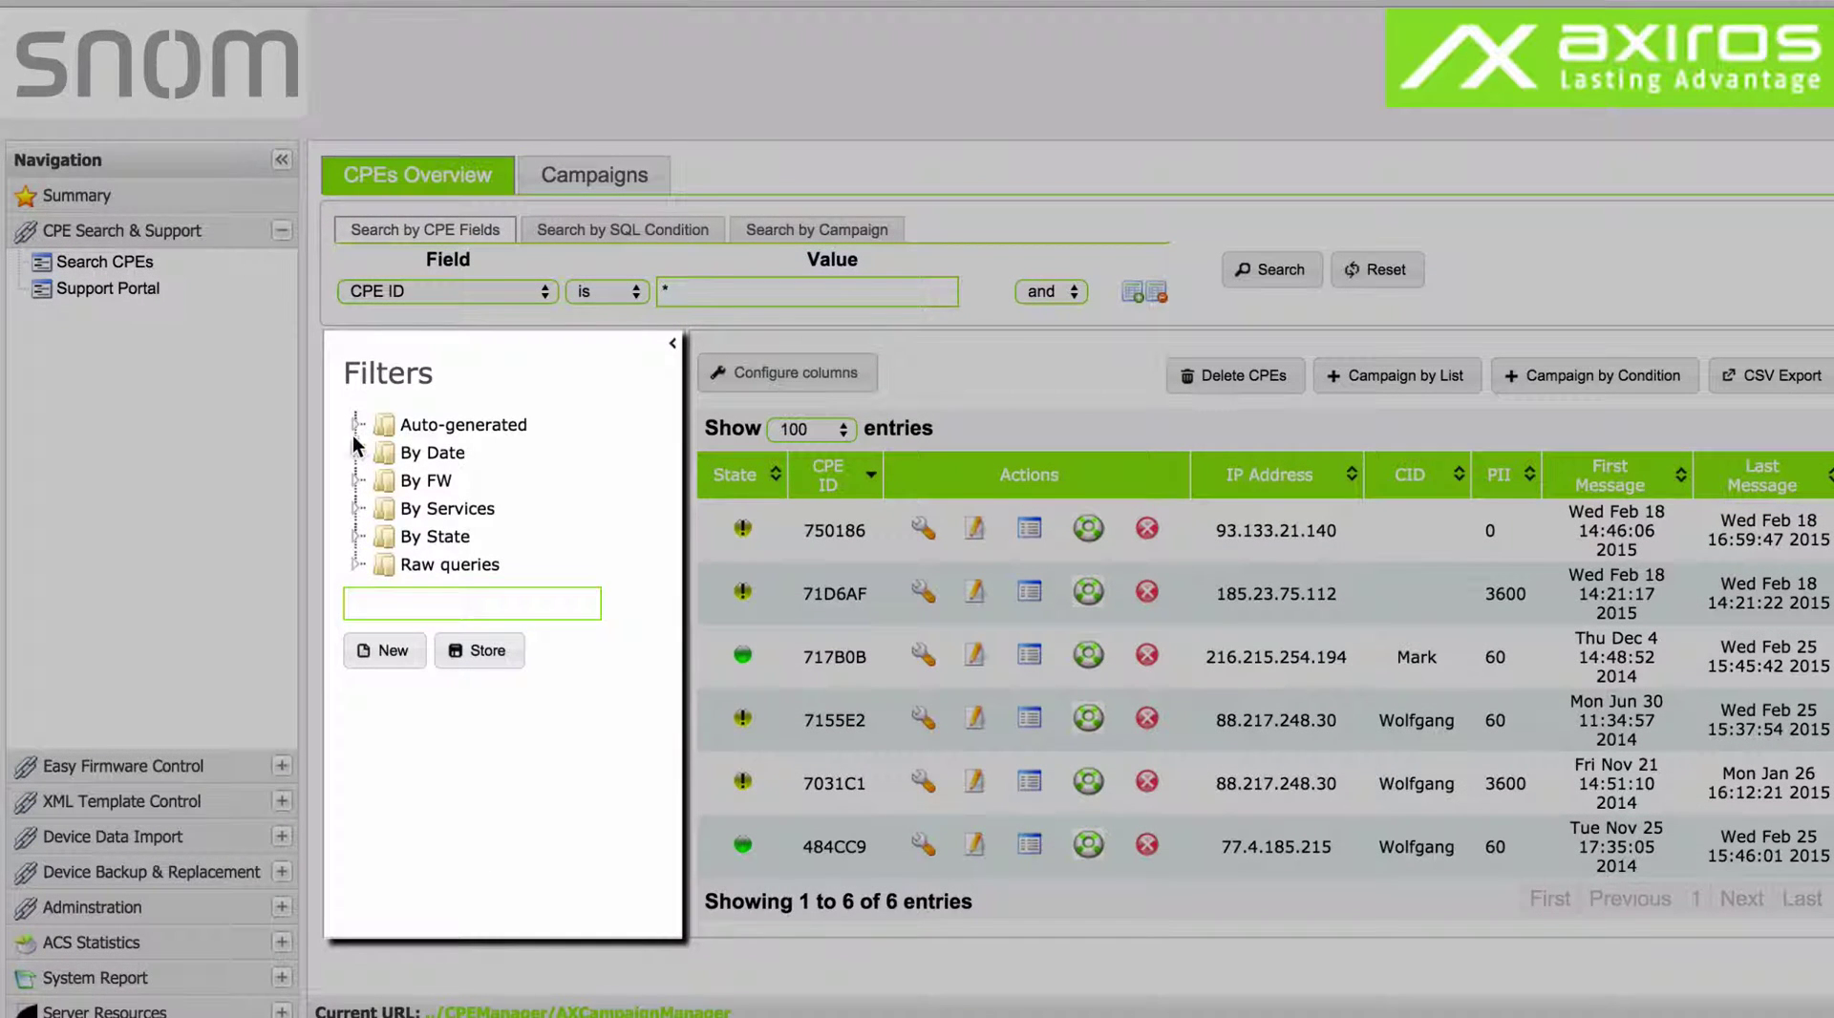
left_click(354, 424)
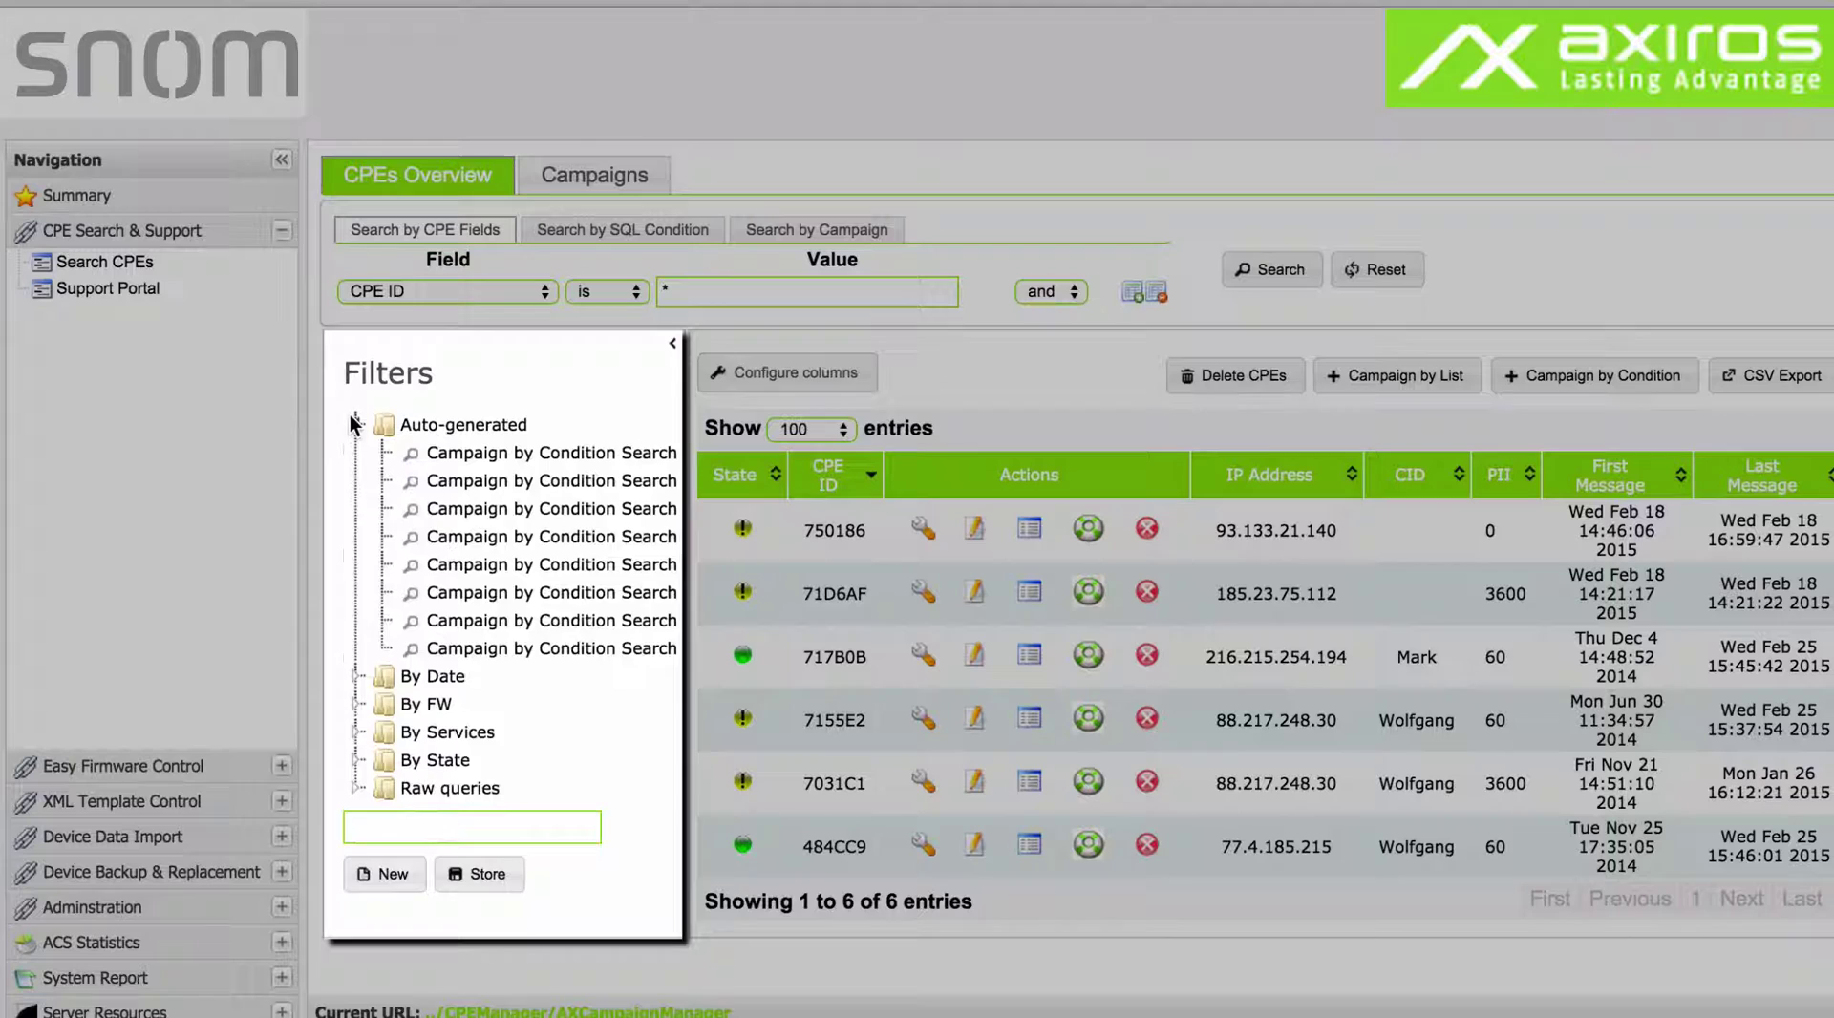
left_click(355, 424)
left_click(356, 452)
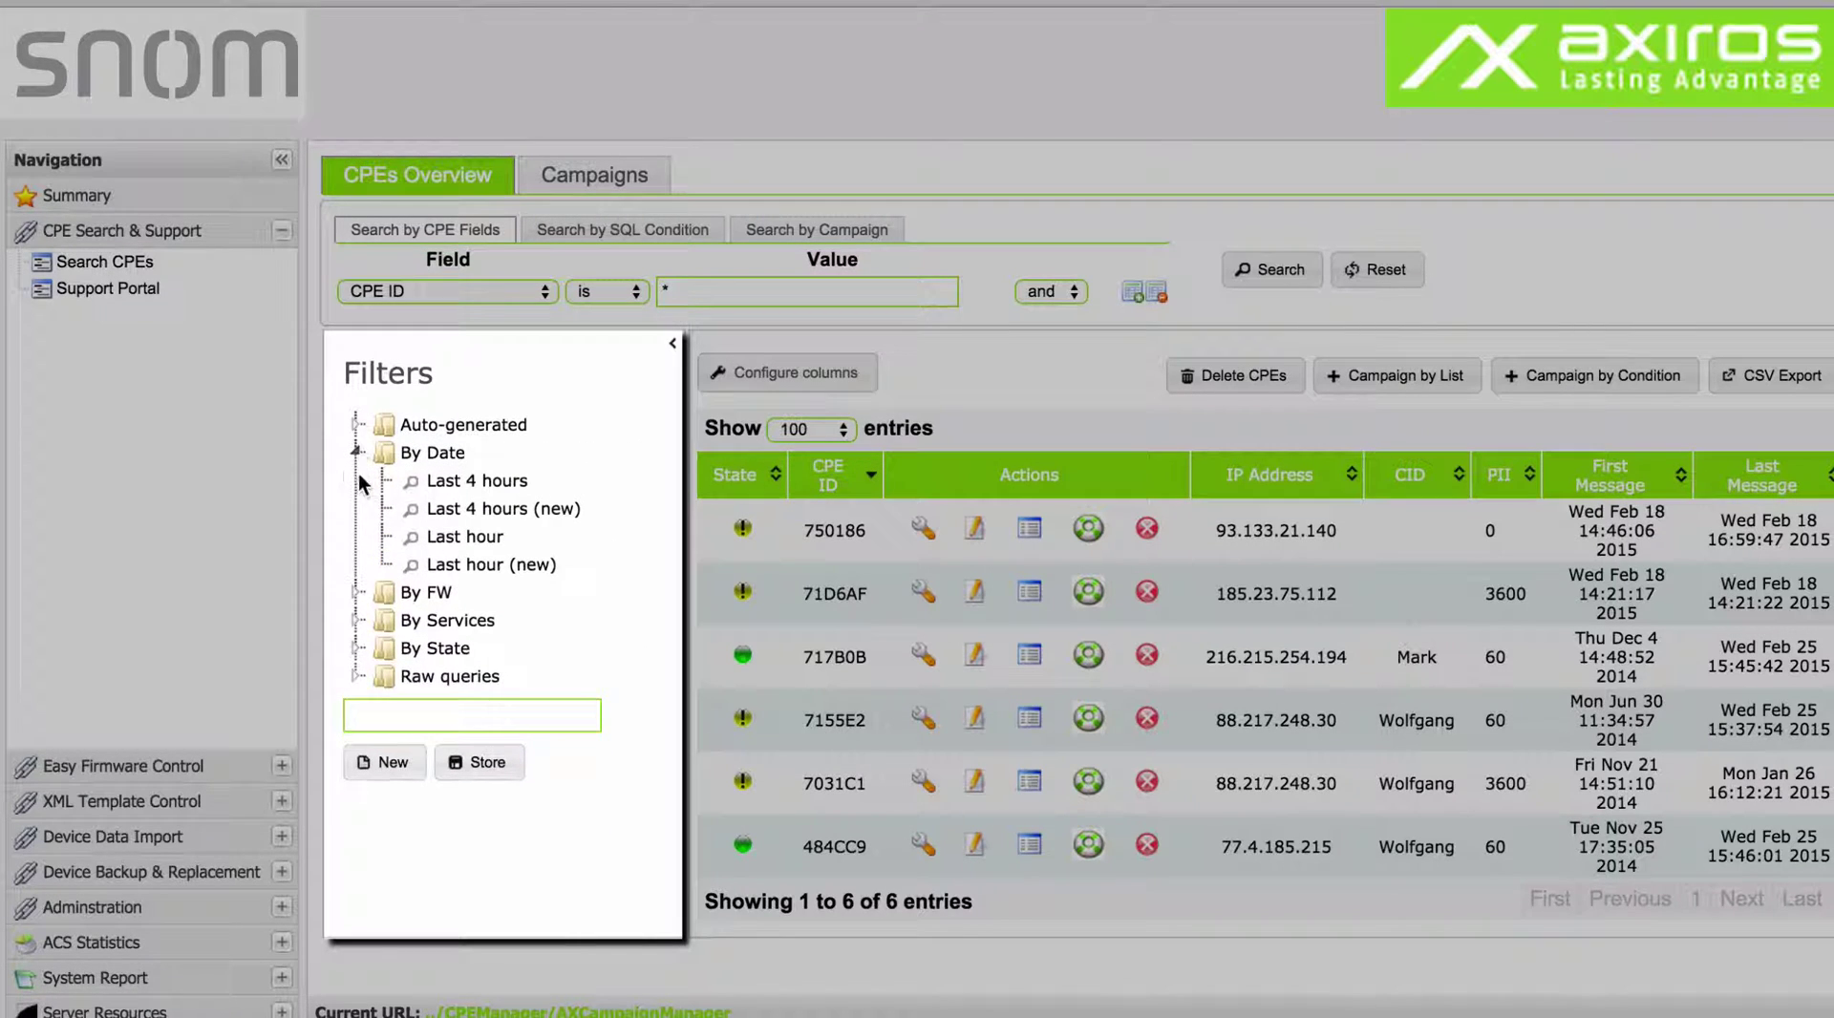
left_click(355, 593)
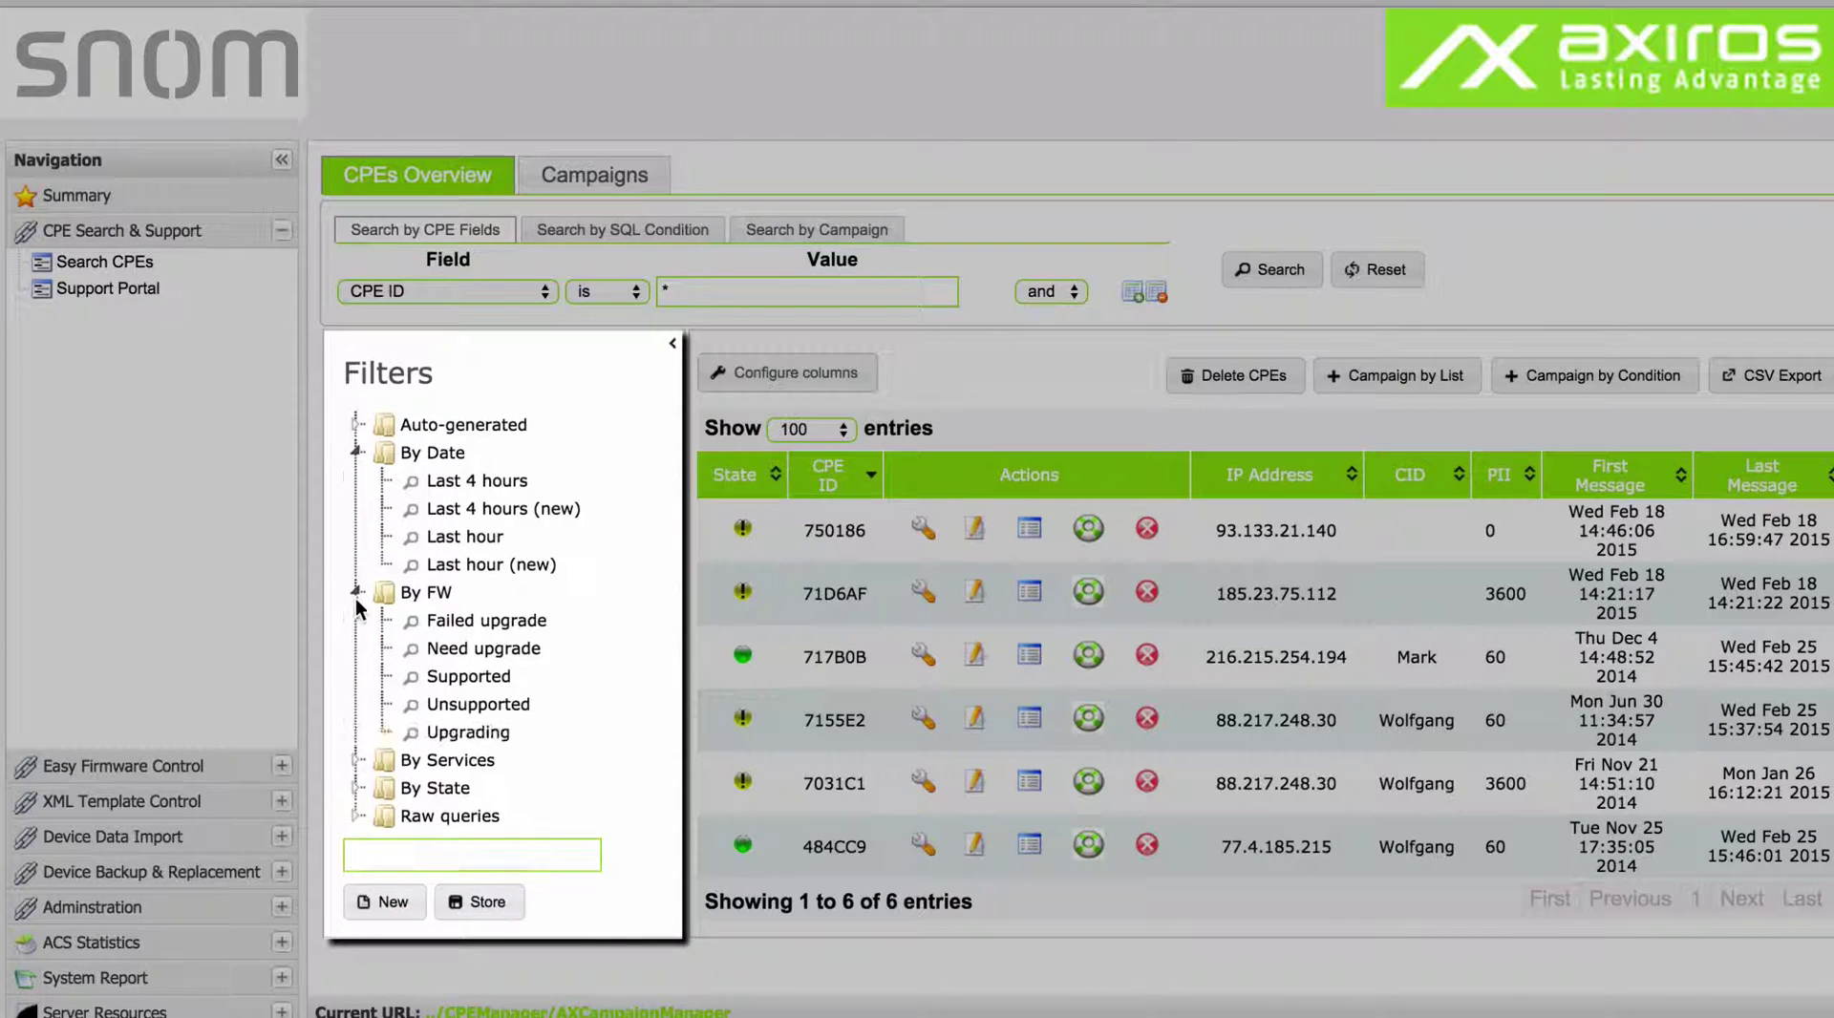
left_click(451, 650)
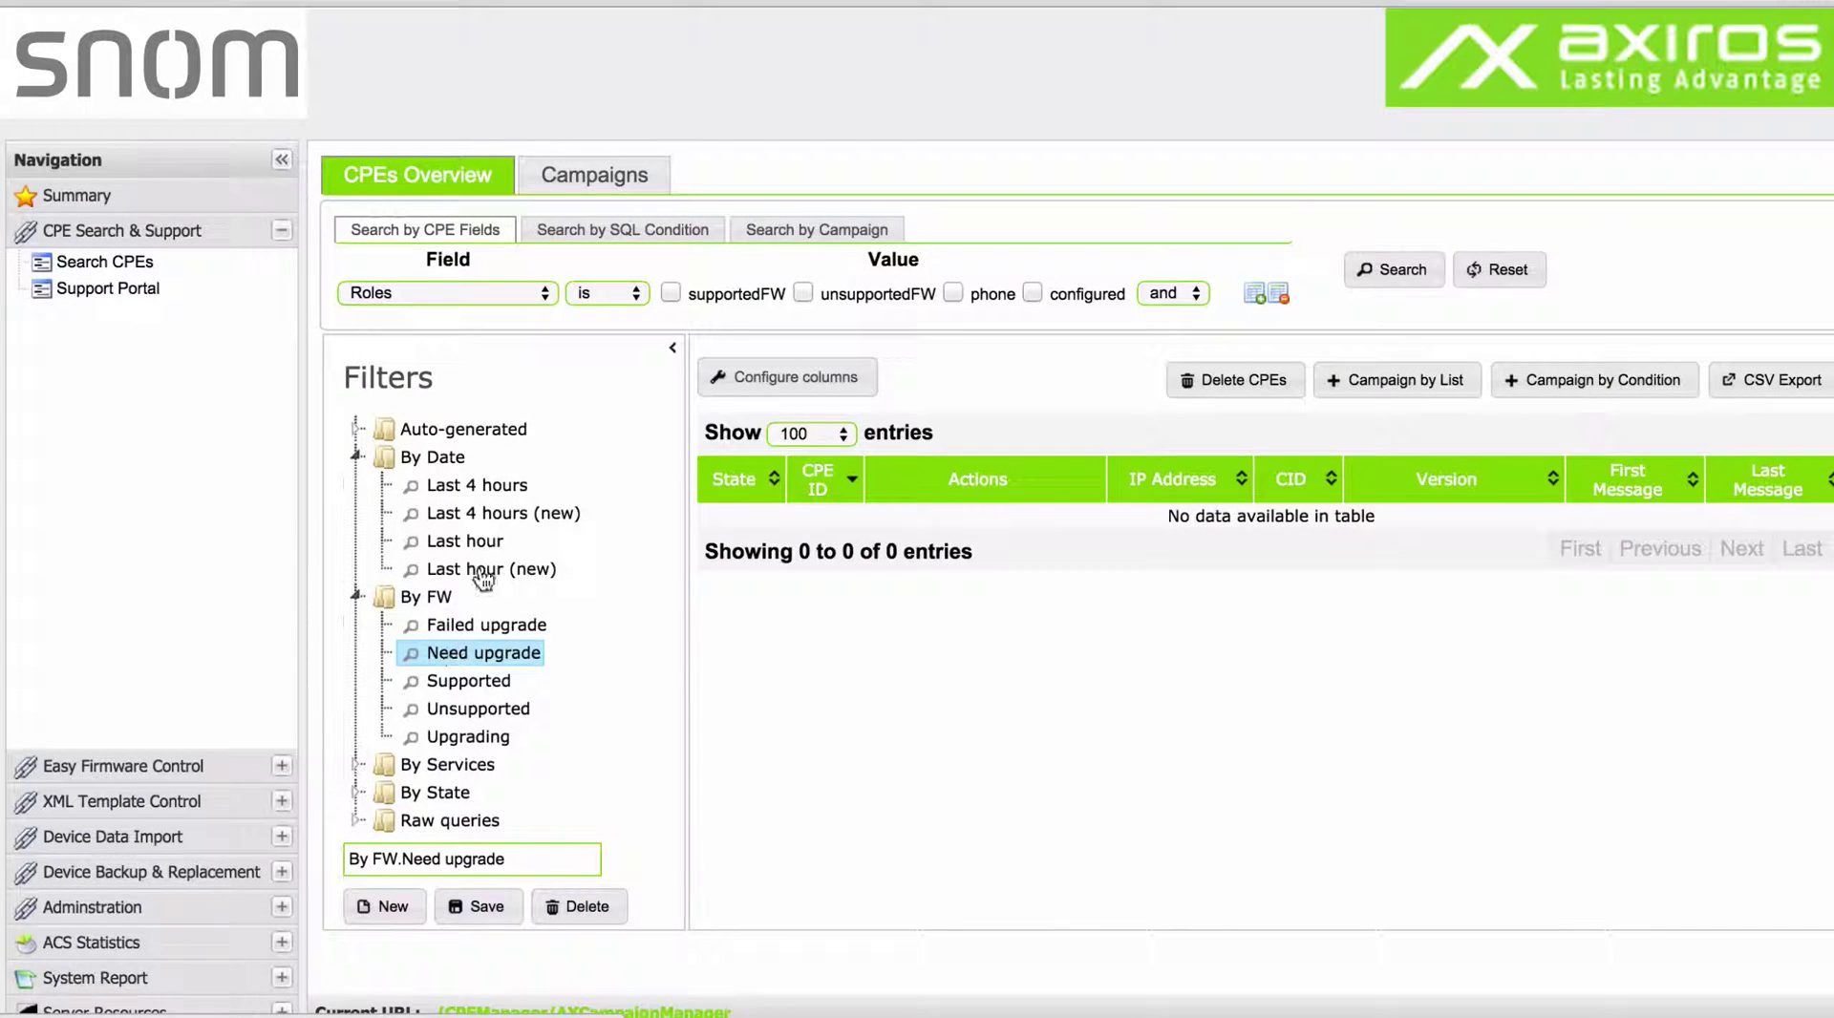
left_click(1255, 293)
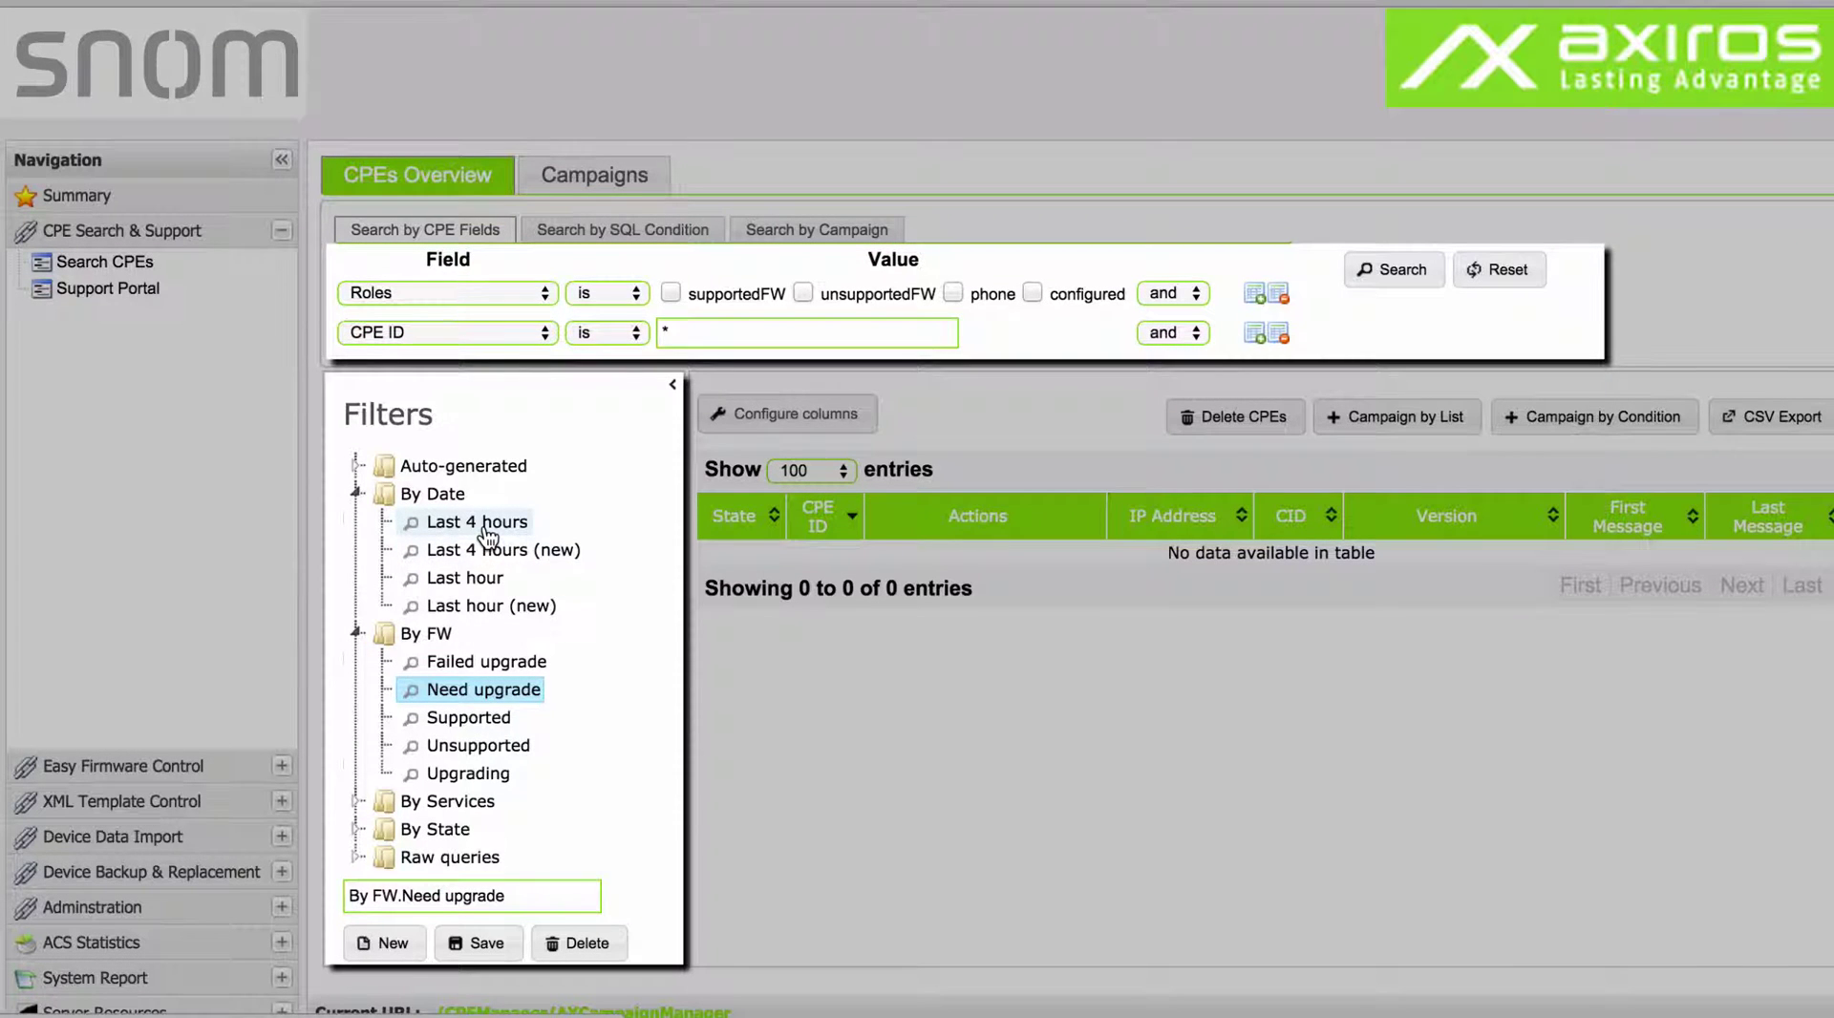
left_click(485, 523)
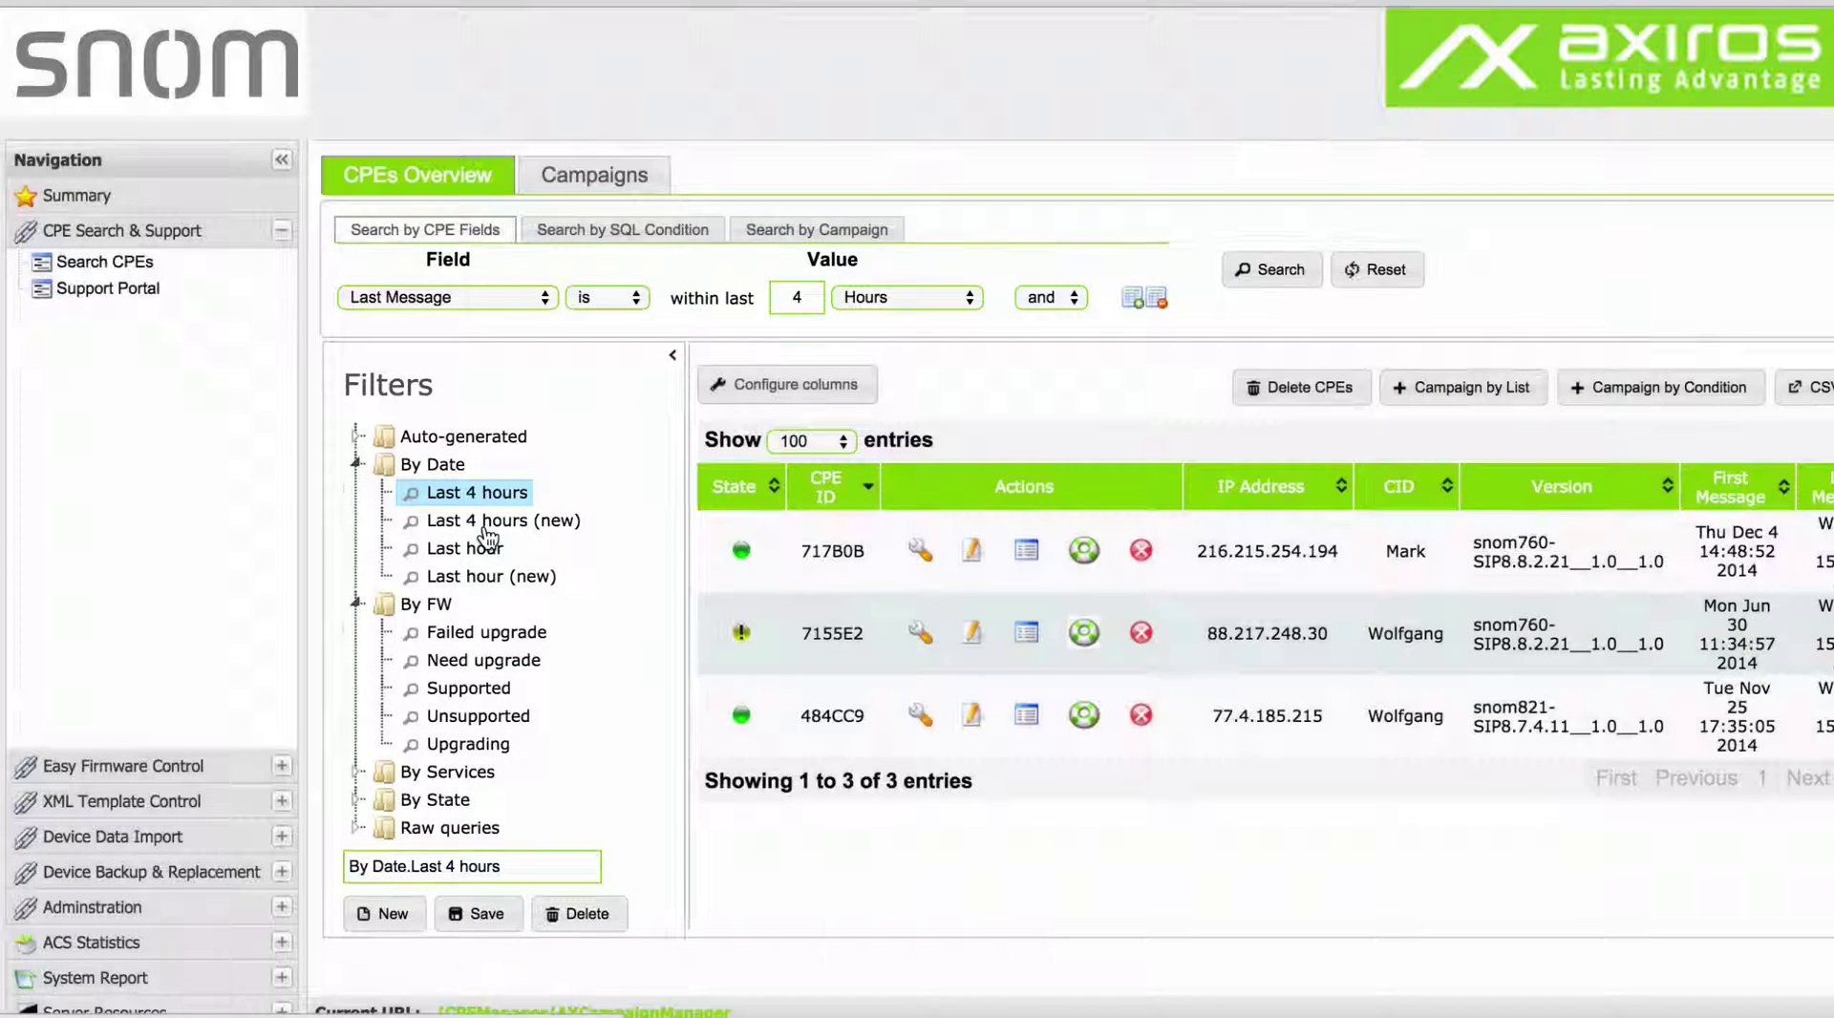
Hide the filters and create a Campaign by List from the current selection.
left_click(673, 356)
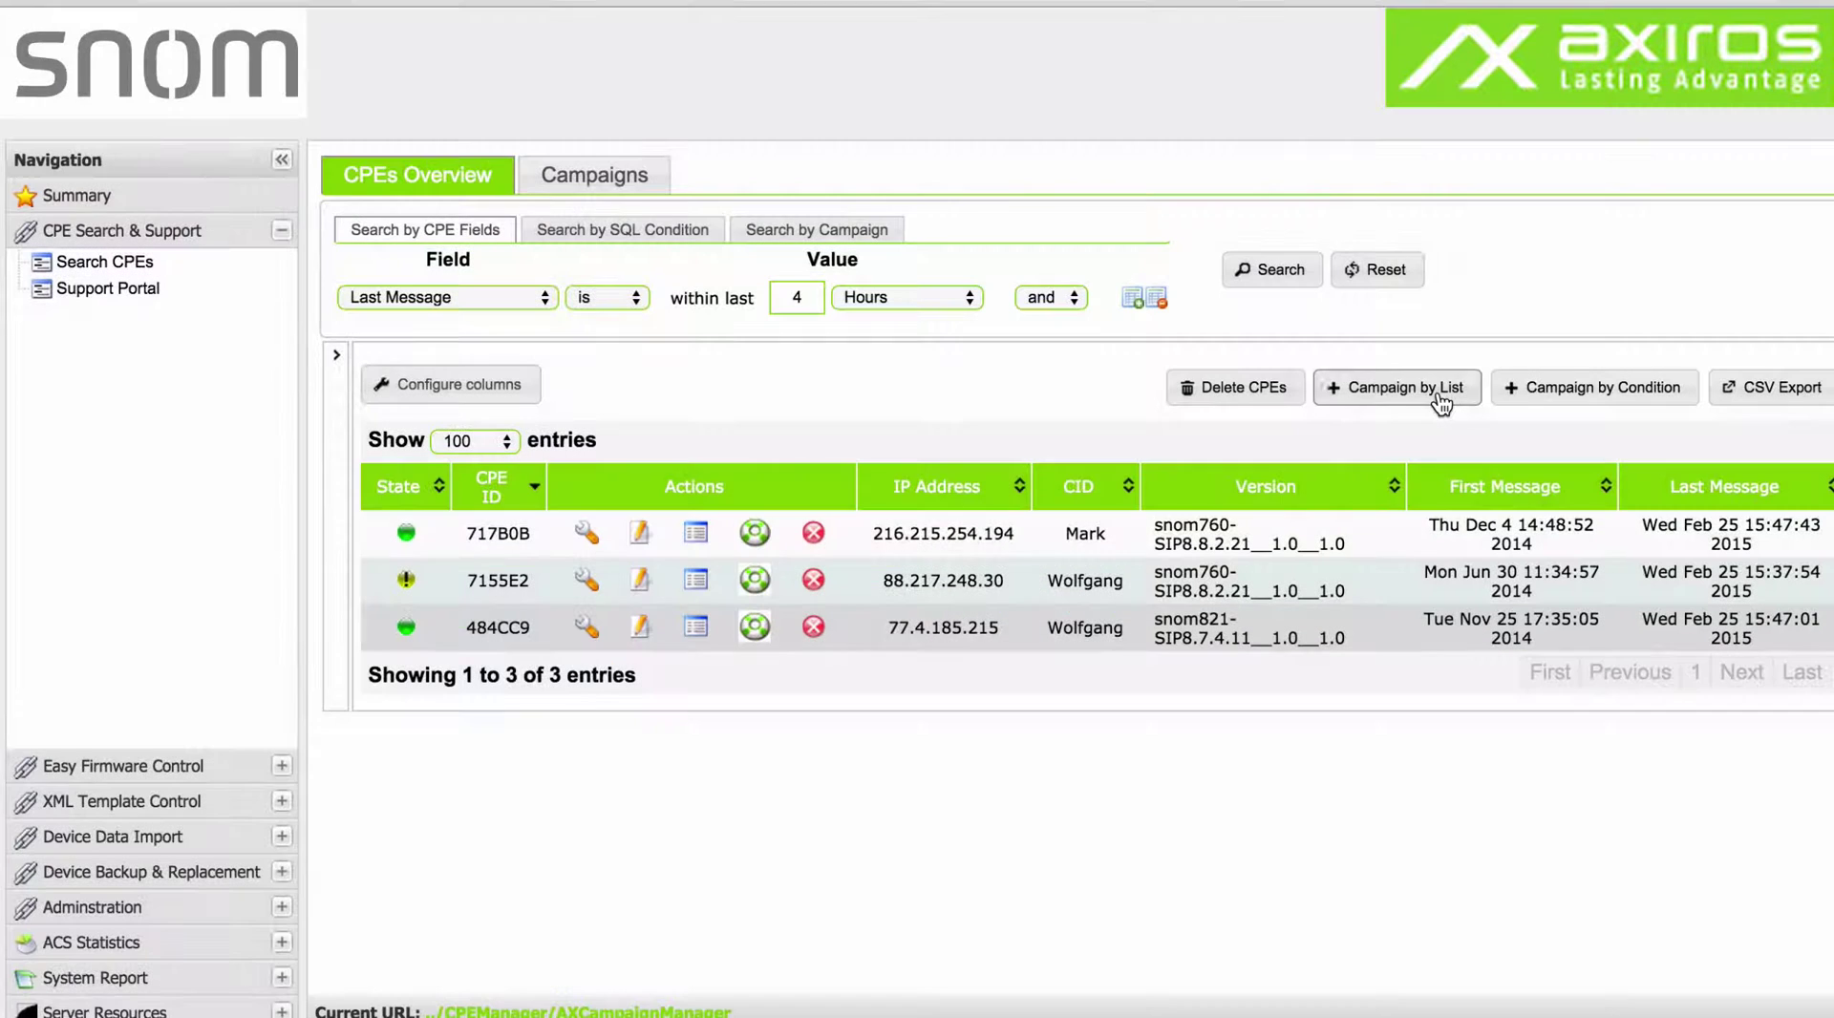
left_click(1442, 405)
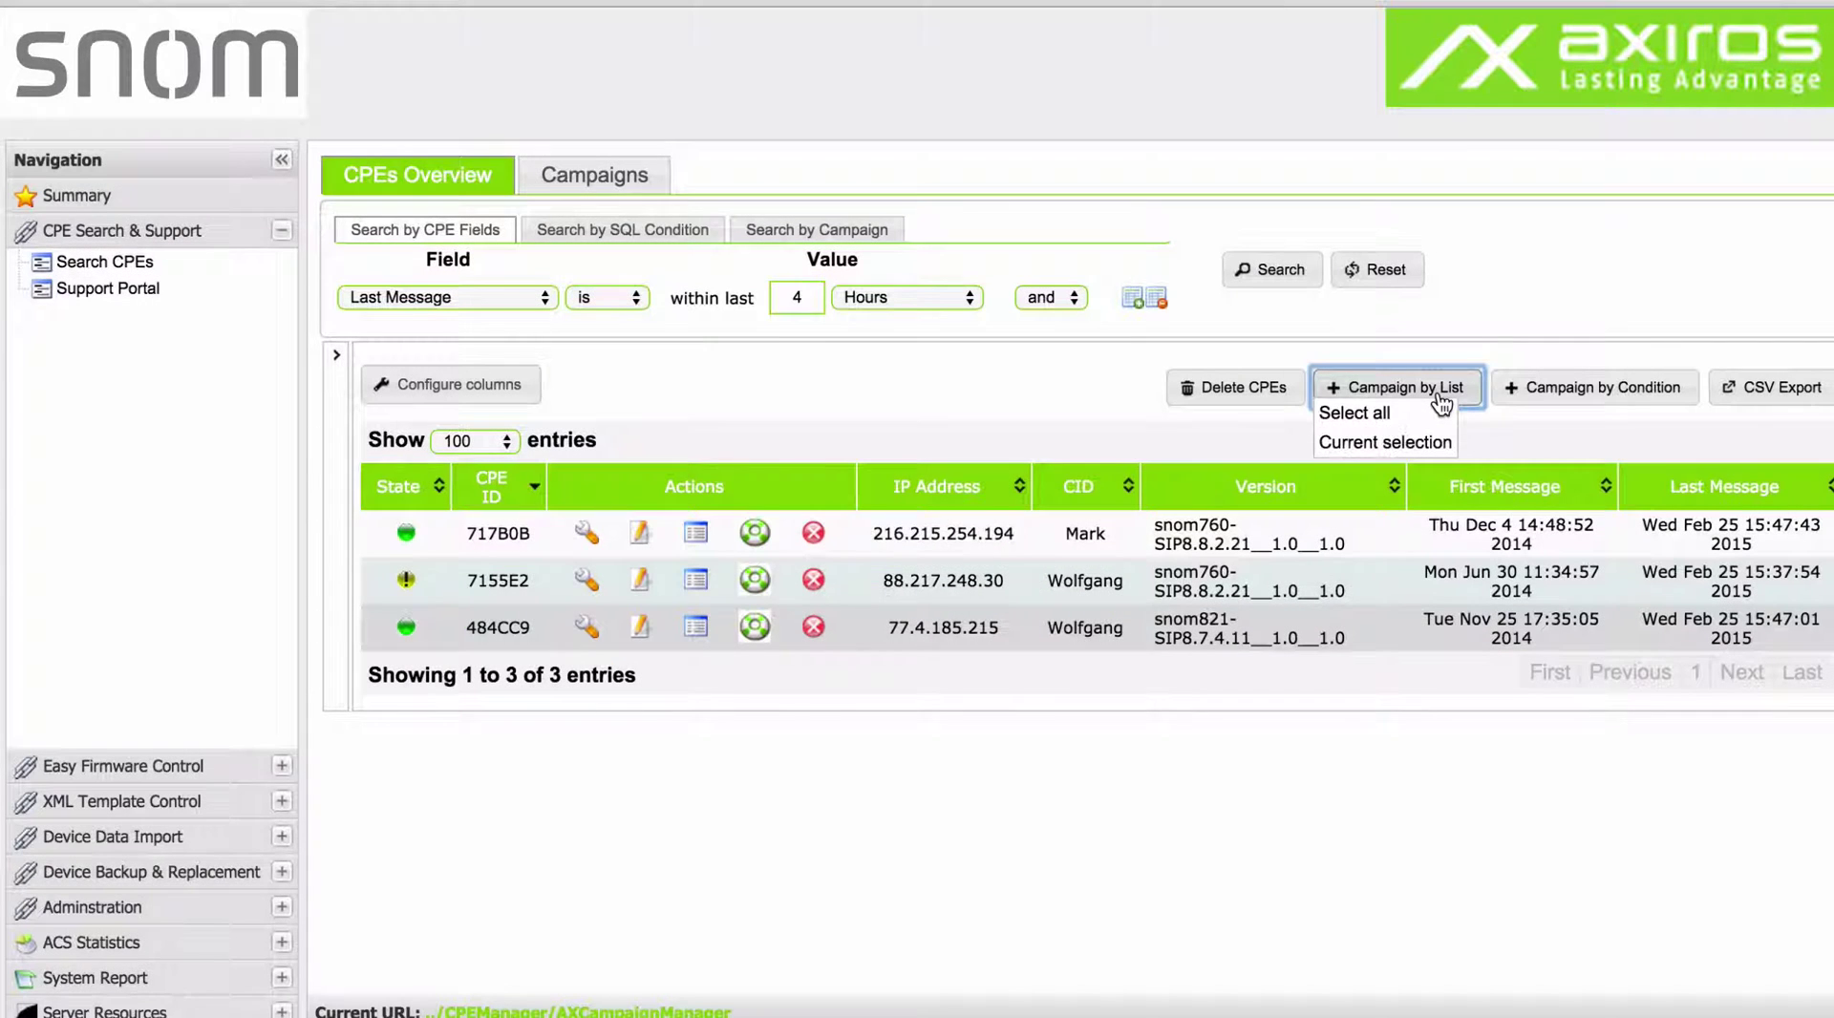
left_click(1384, 443)
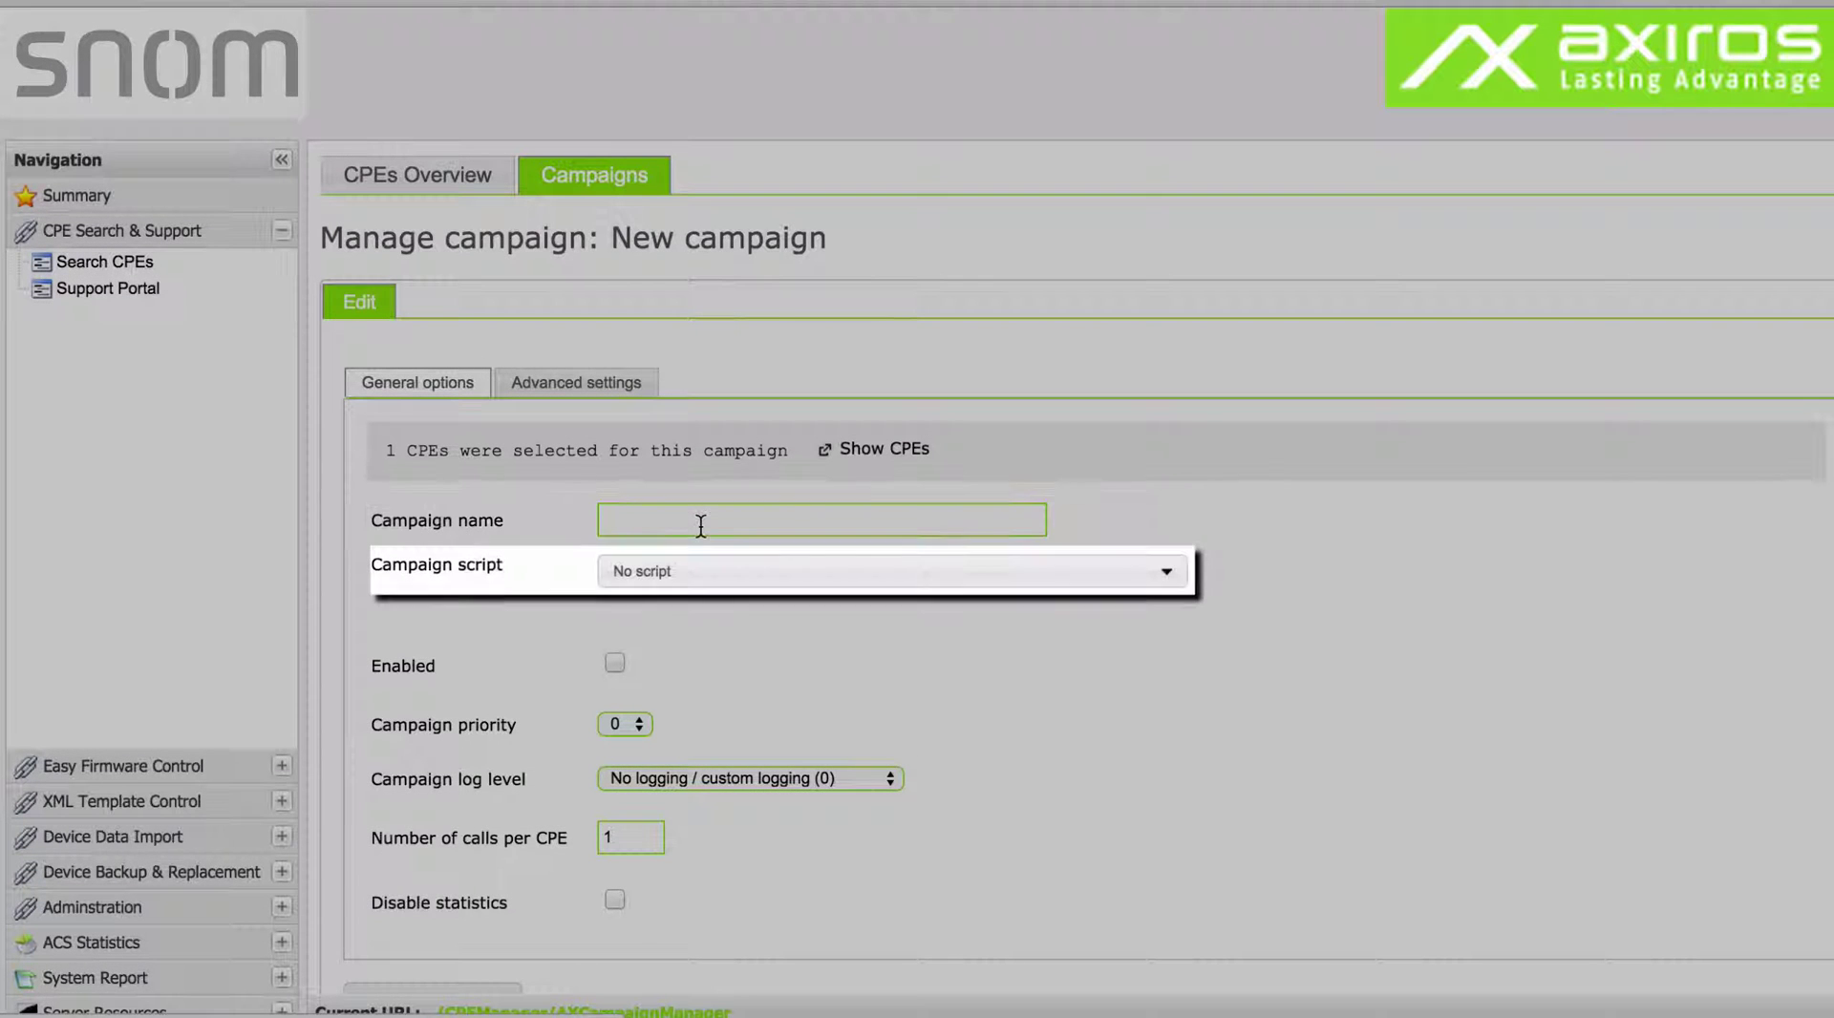
Name the campaign 'reboot2' and assign it the Reboot campaign script.
left_click(701, 526)
type("reboot2")
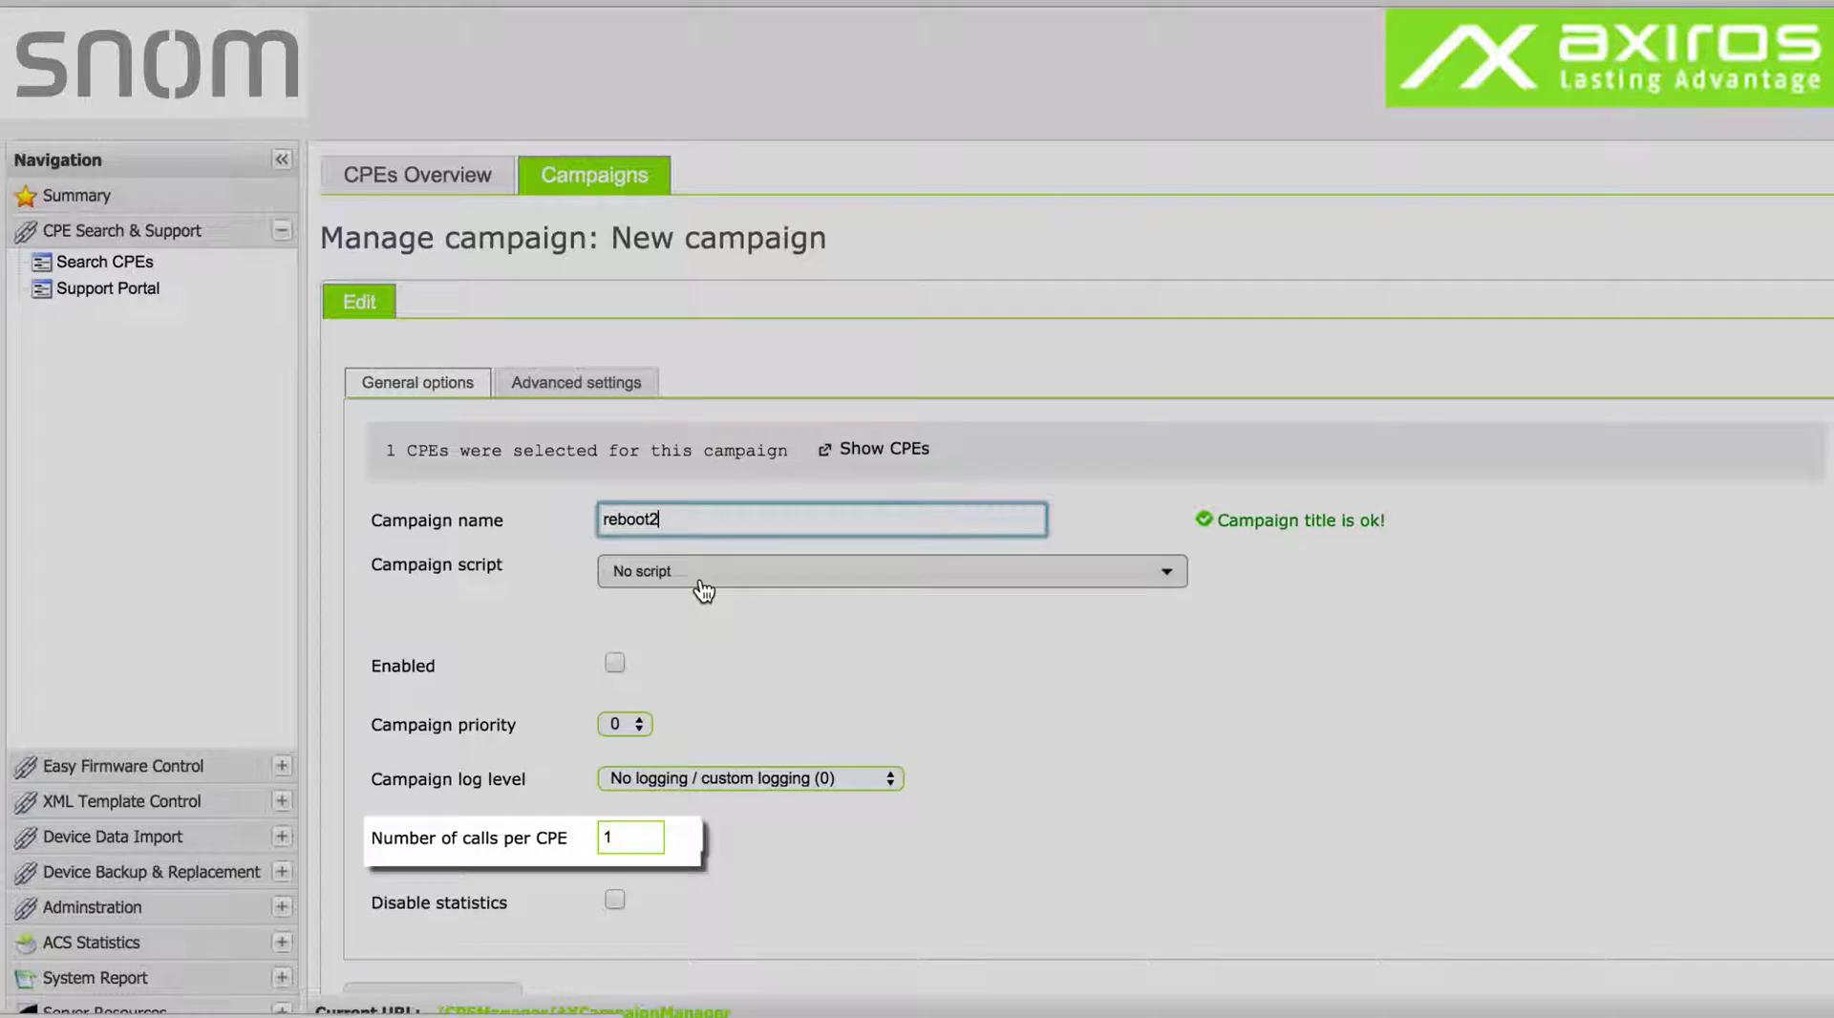
left_click(704, 585)
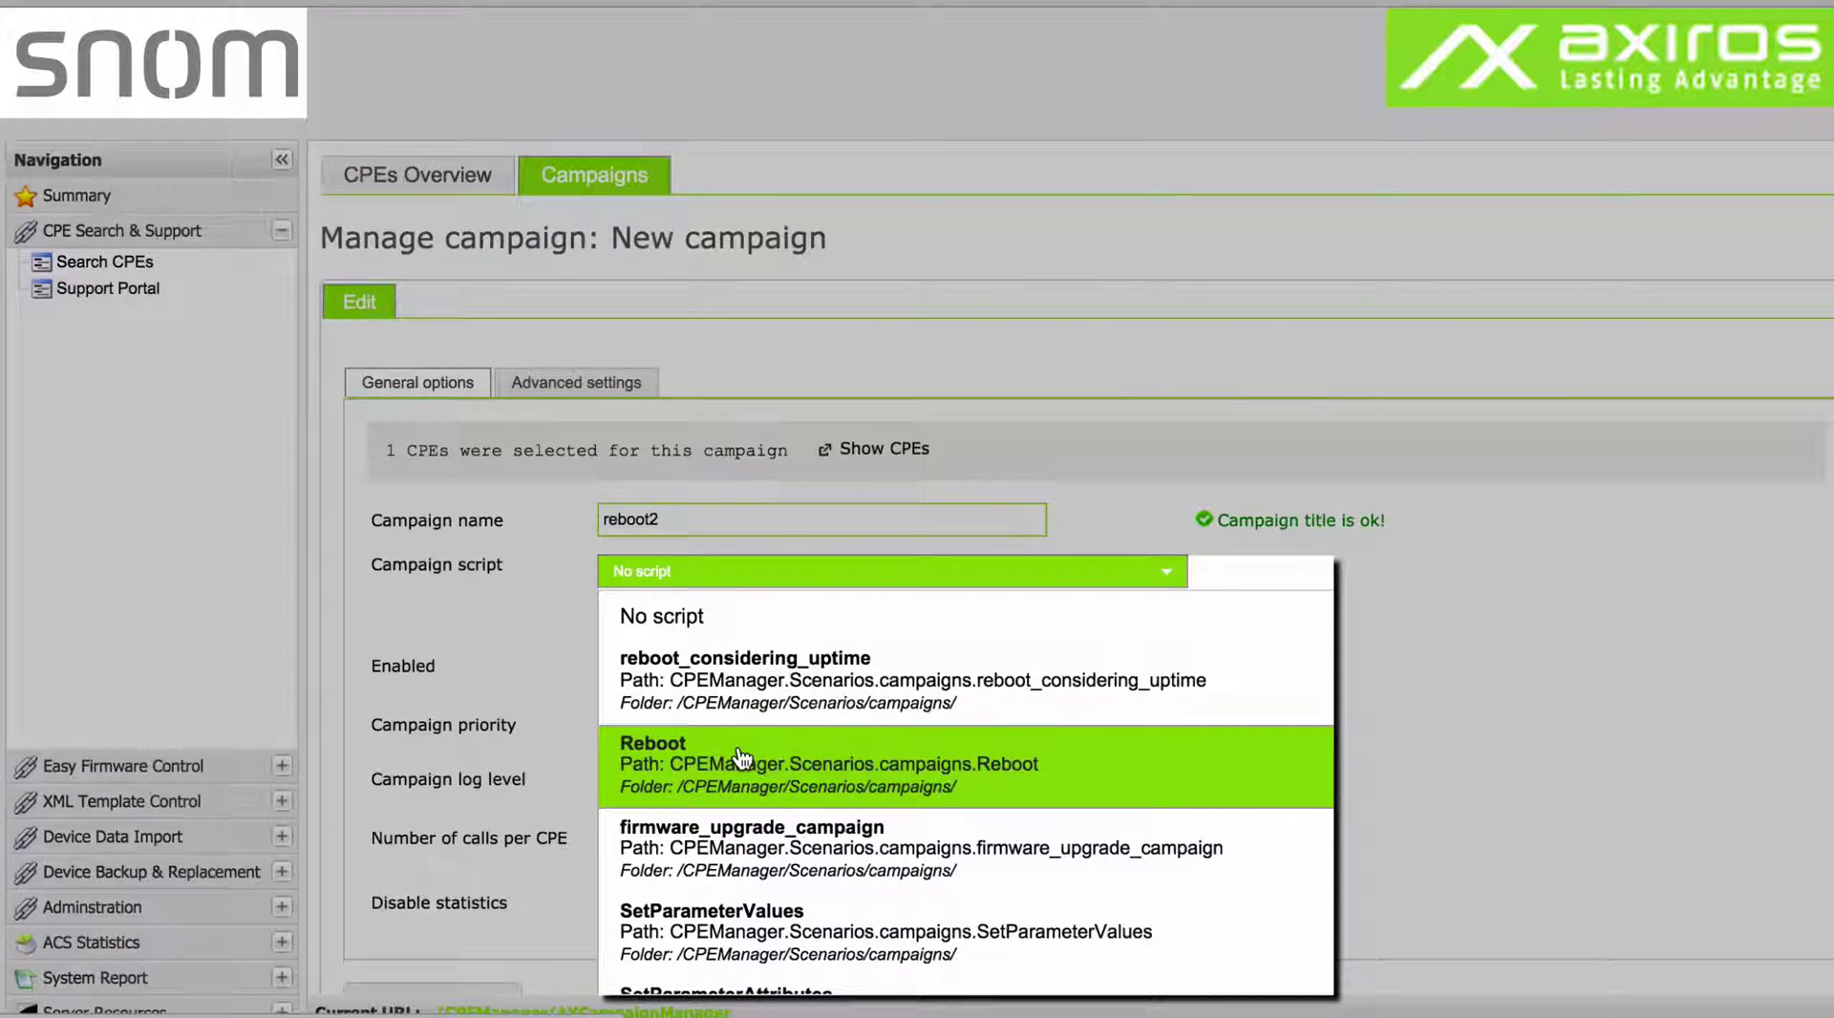
left_click(742, 759)
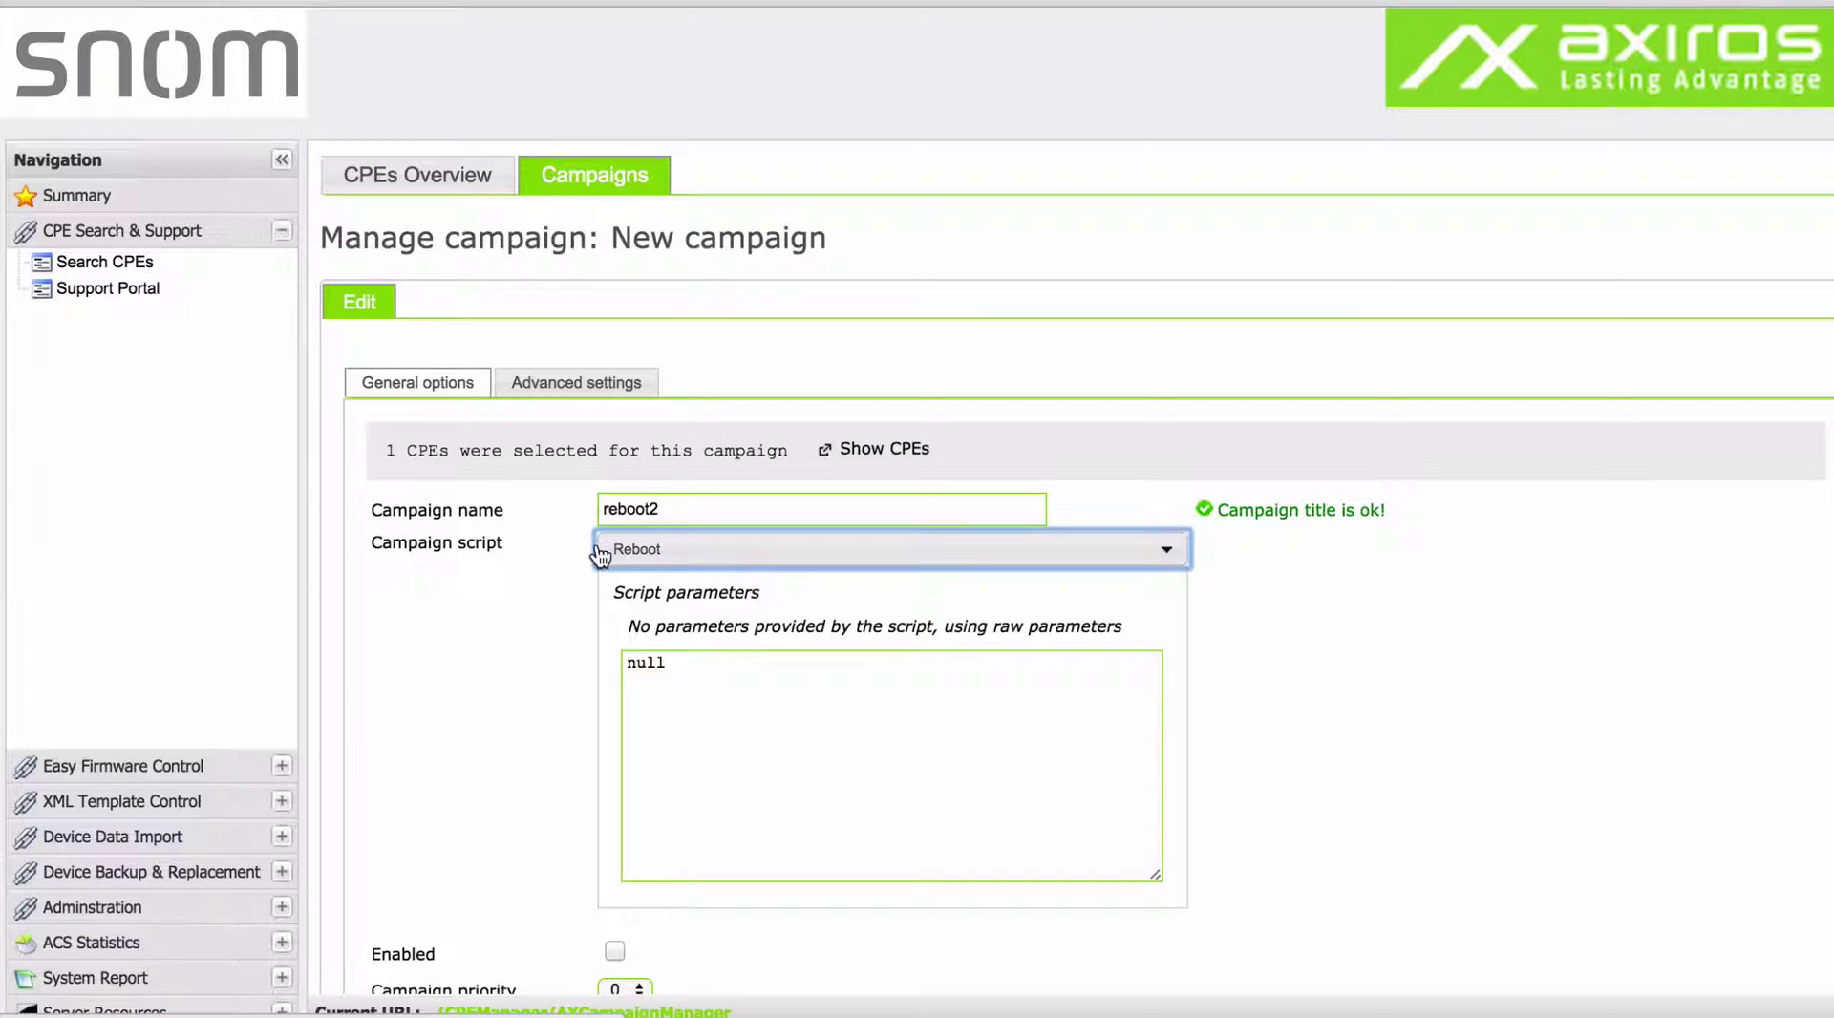
scroll(548, 606, "down", 3)
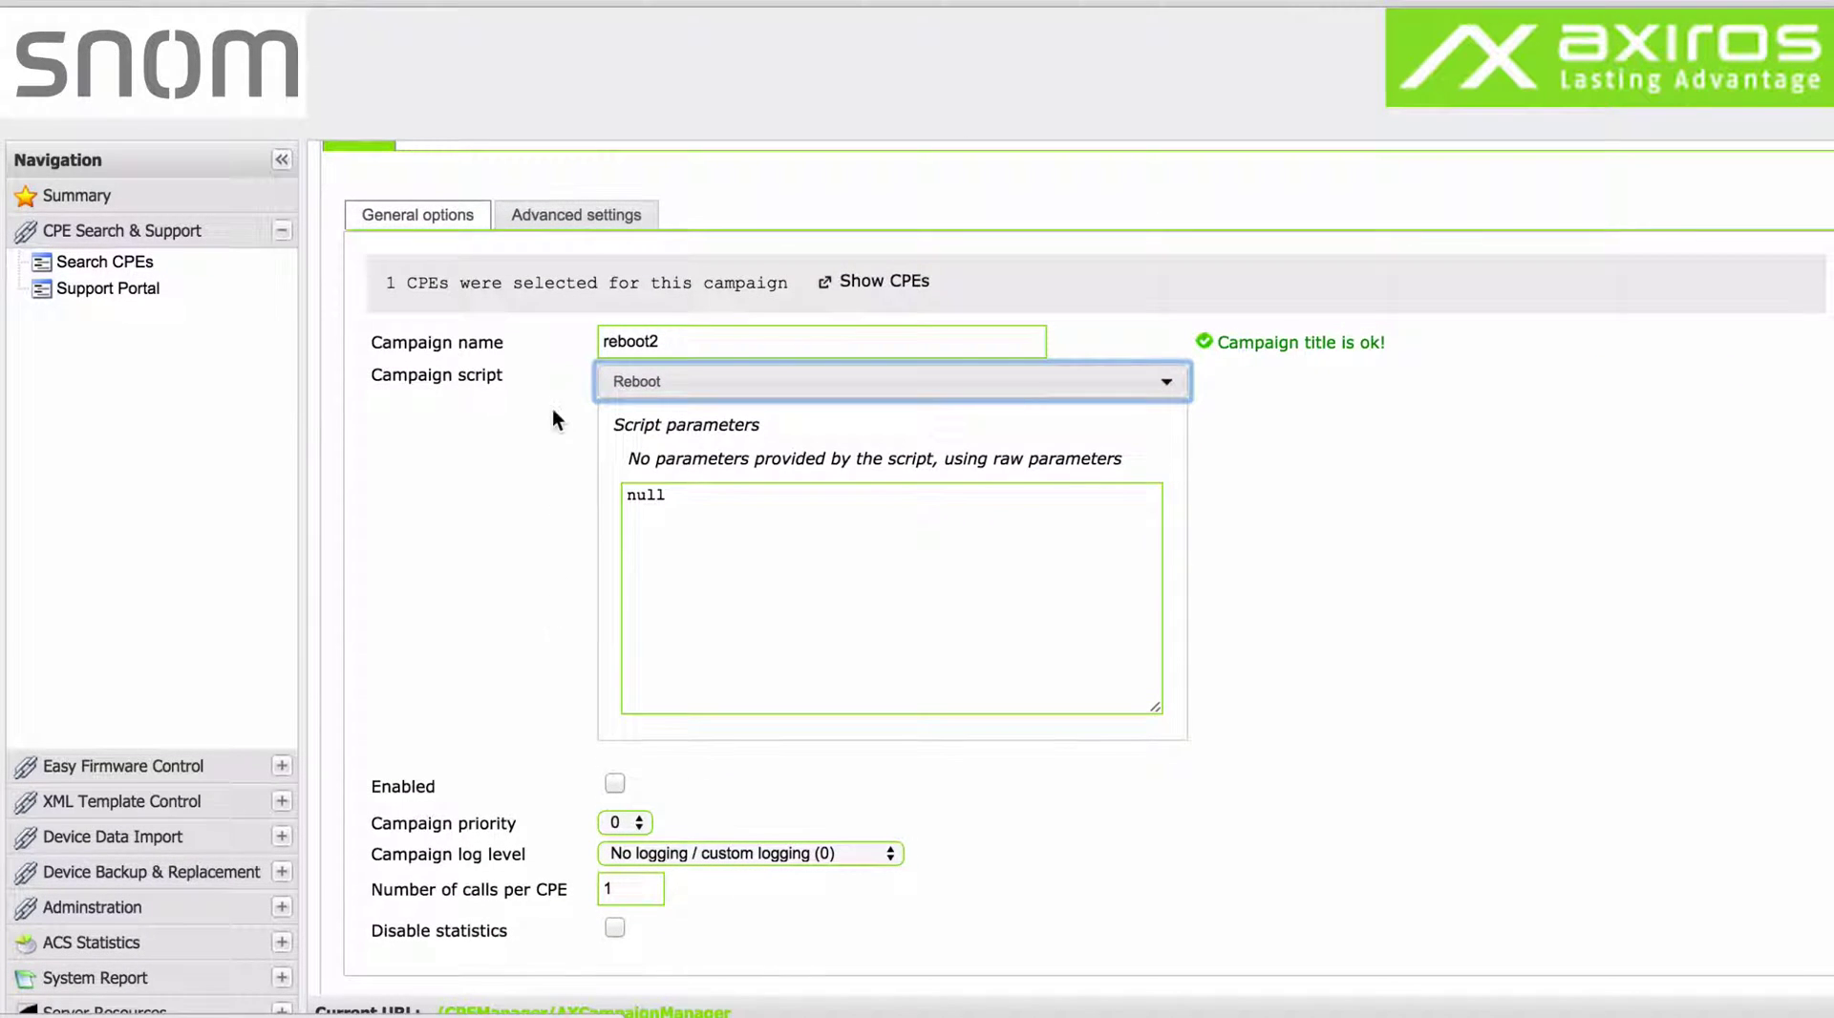
left_click(575, 220)
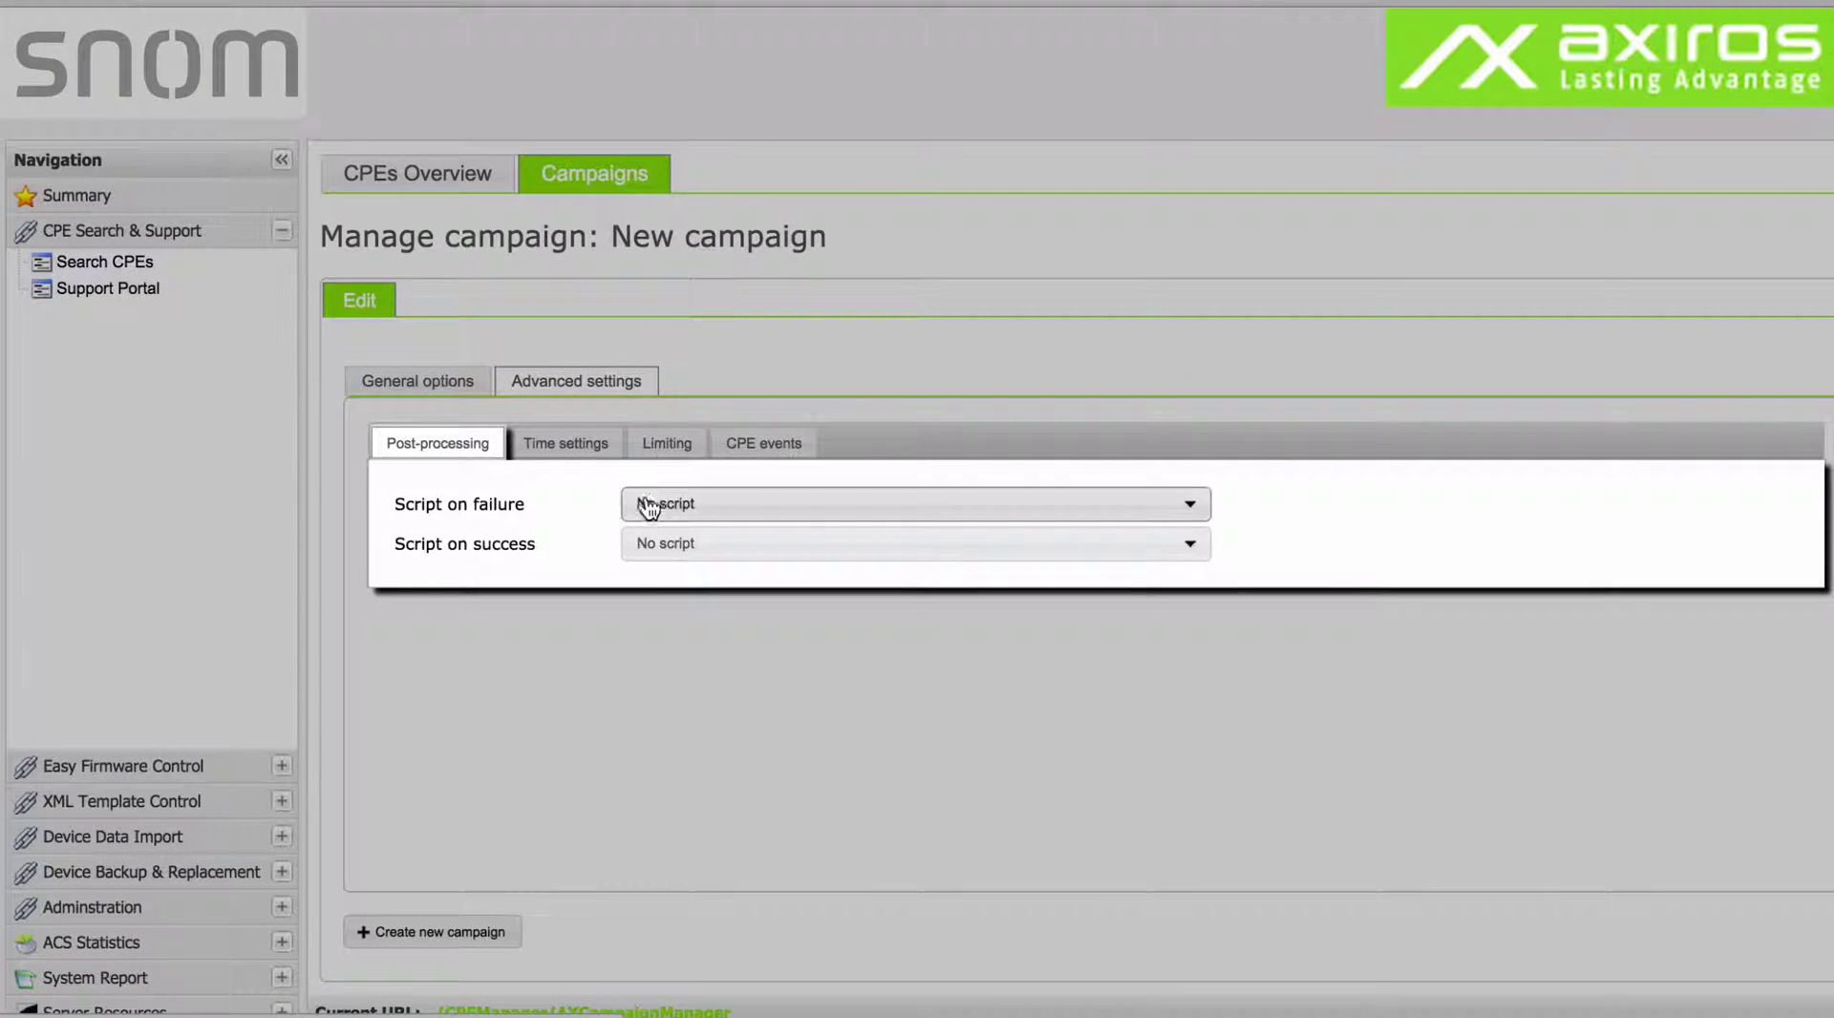
Browse the Post-processing, Time settings and CPE events options, ending on Limiting.
left_click(647, 507)
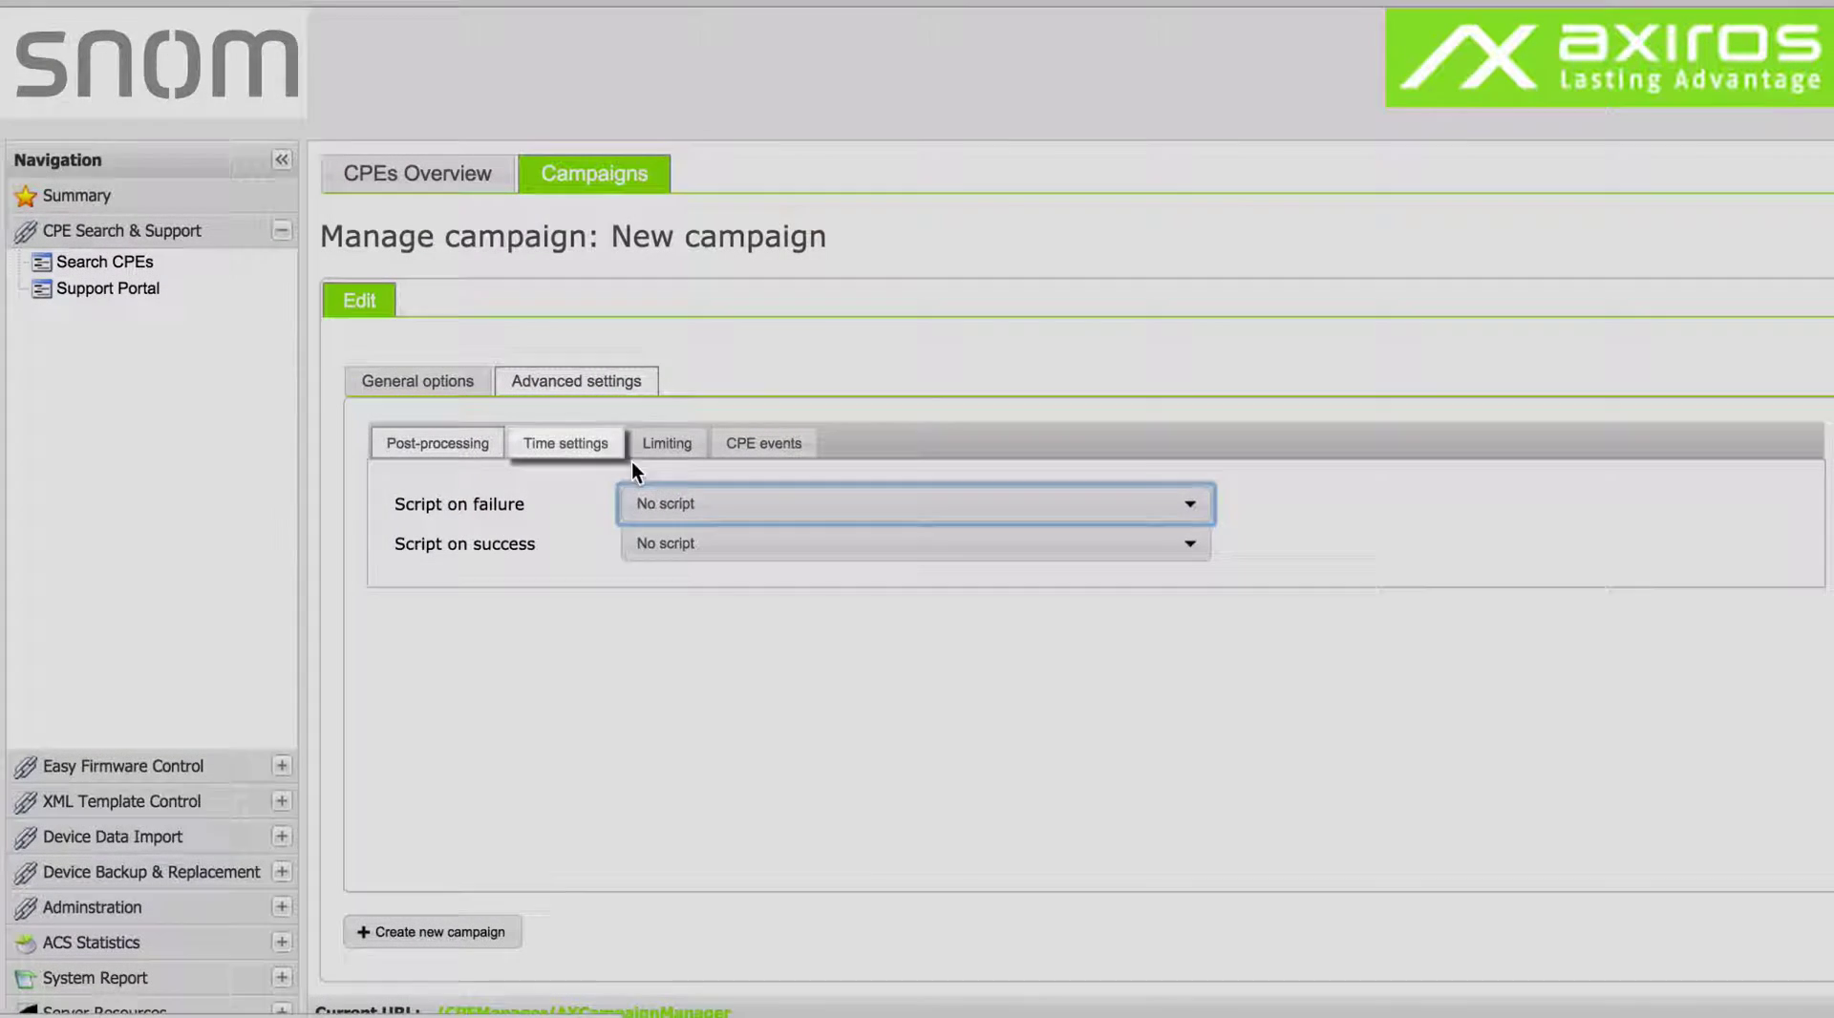
left_click(607, 449)
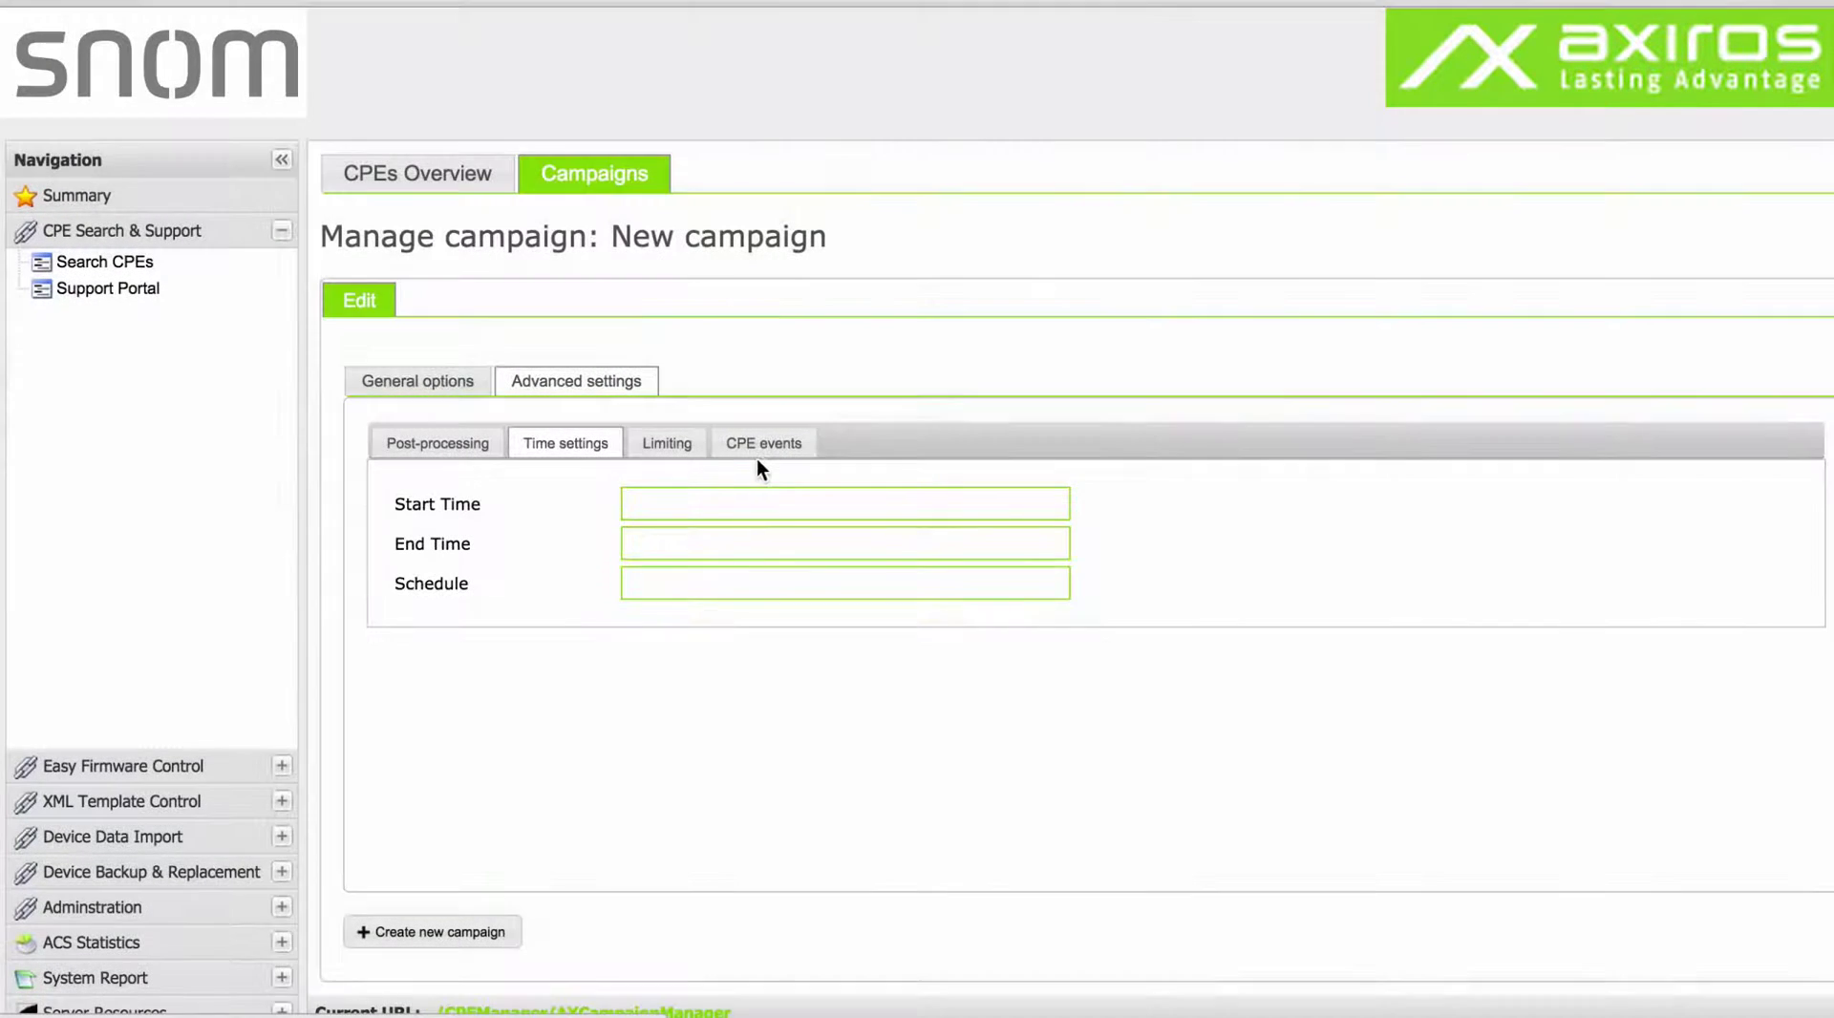
left_click(757, 454)
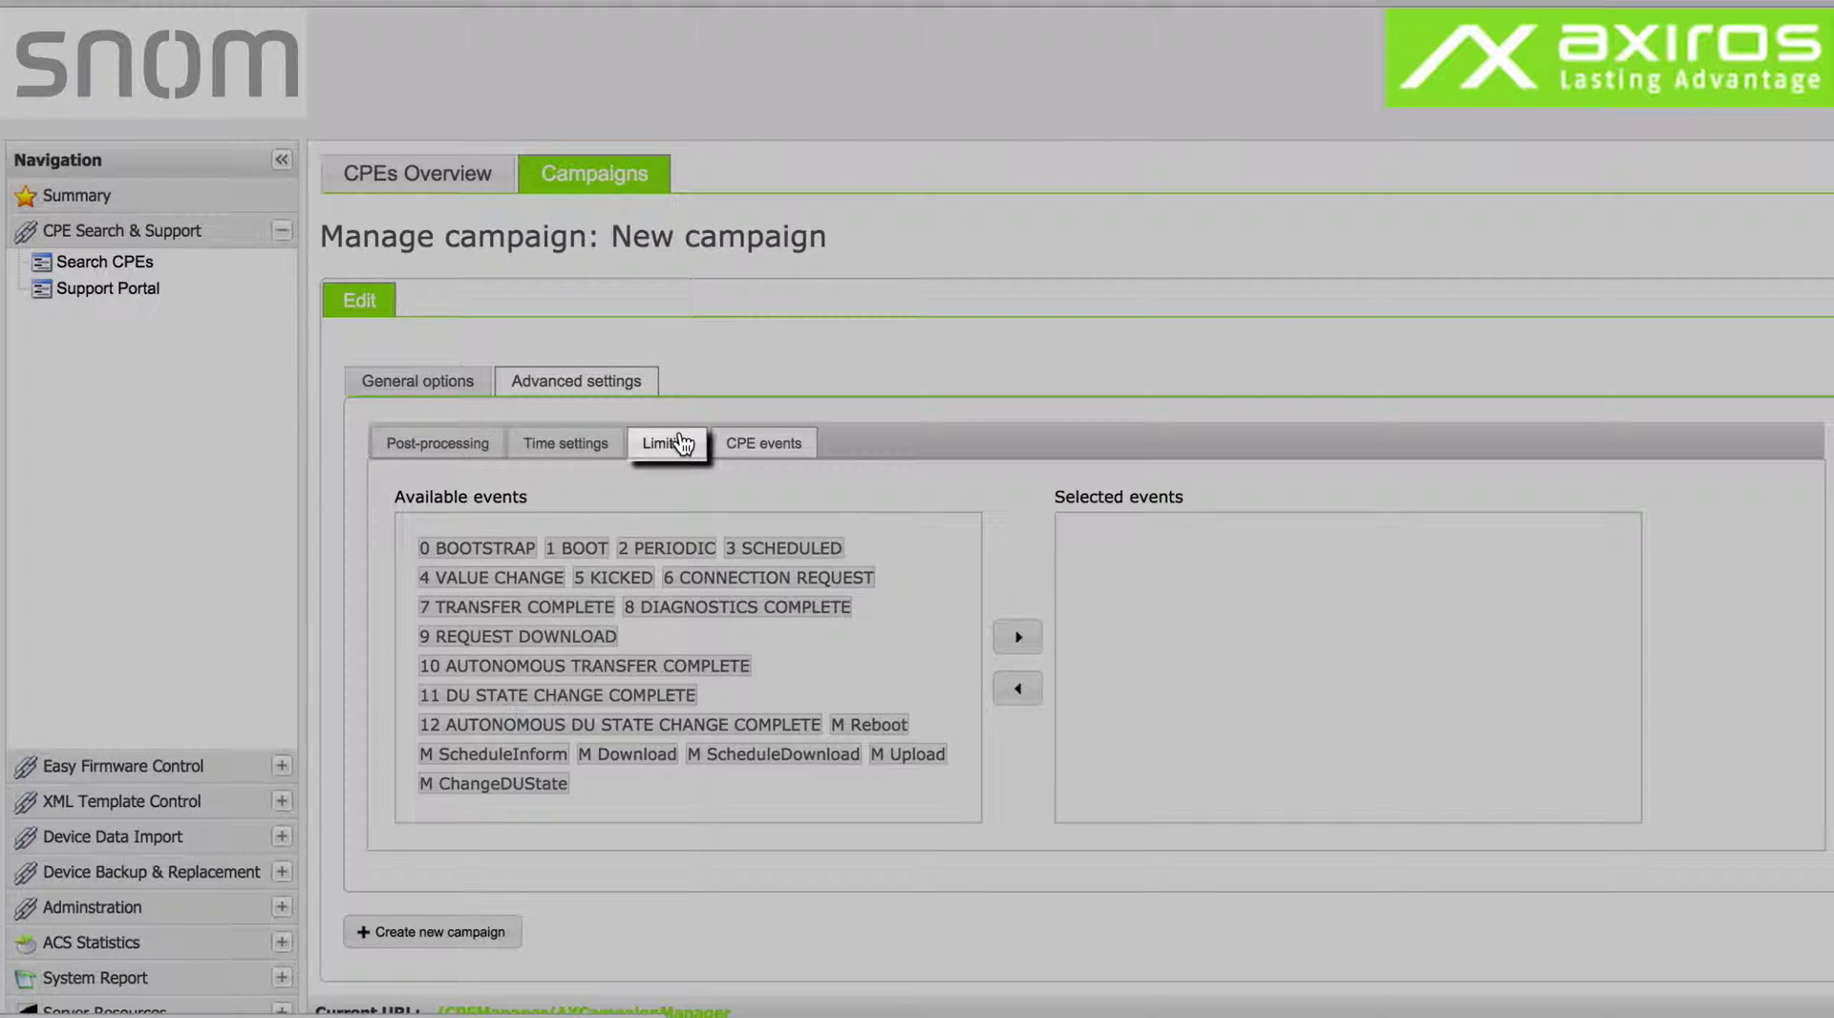
left_click(671, 443)
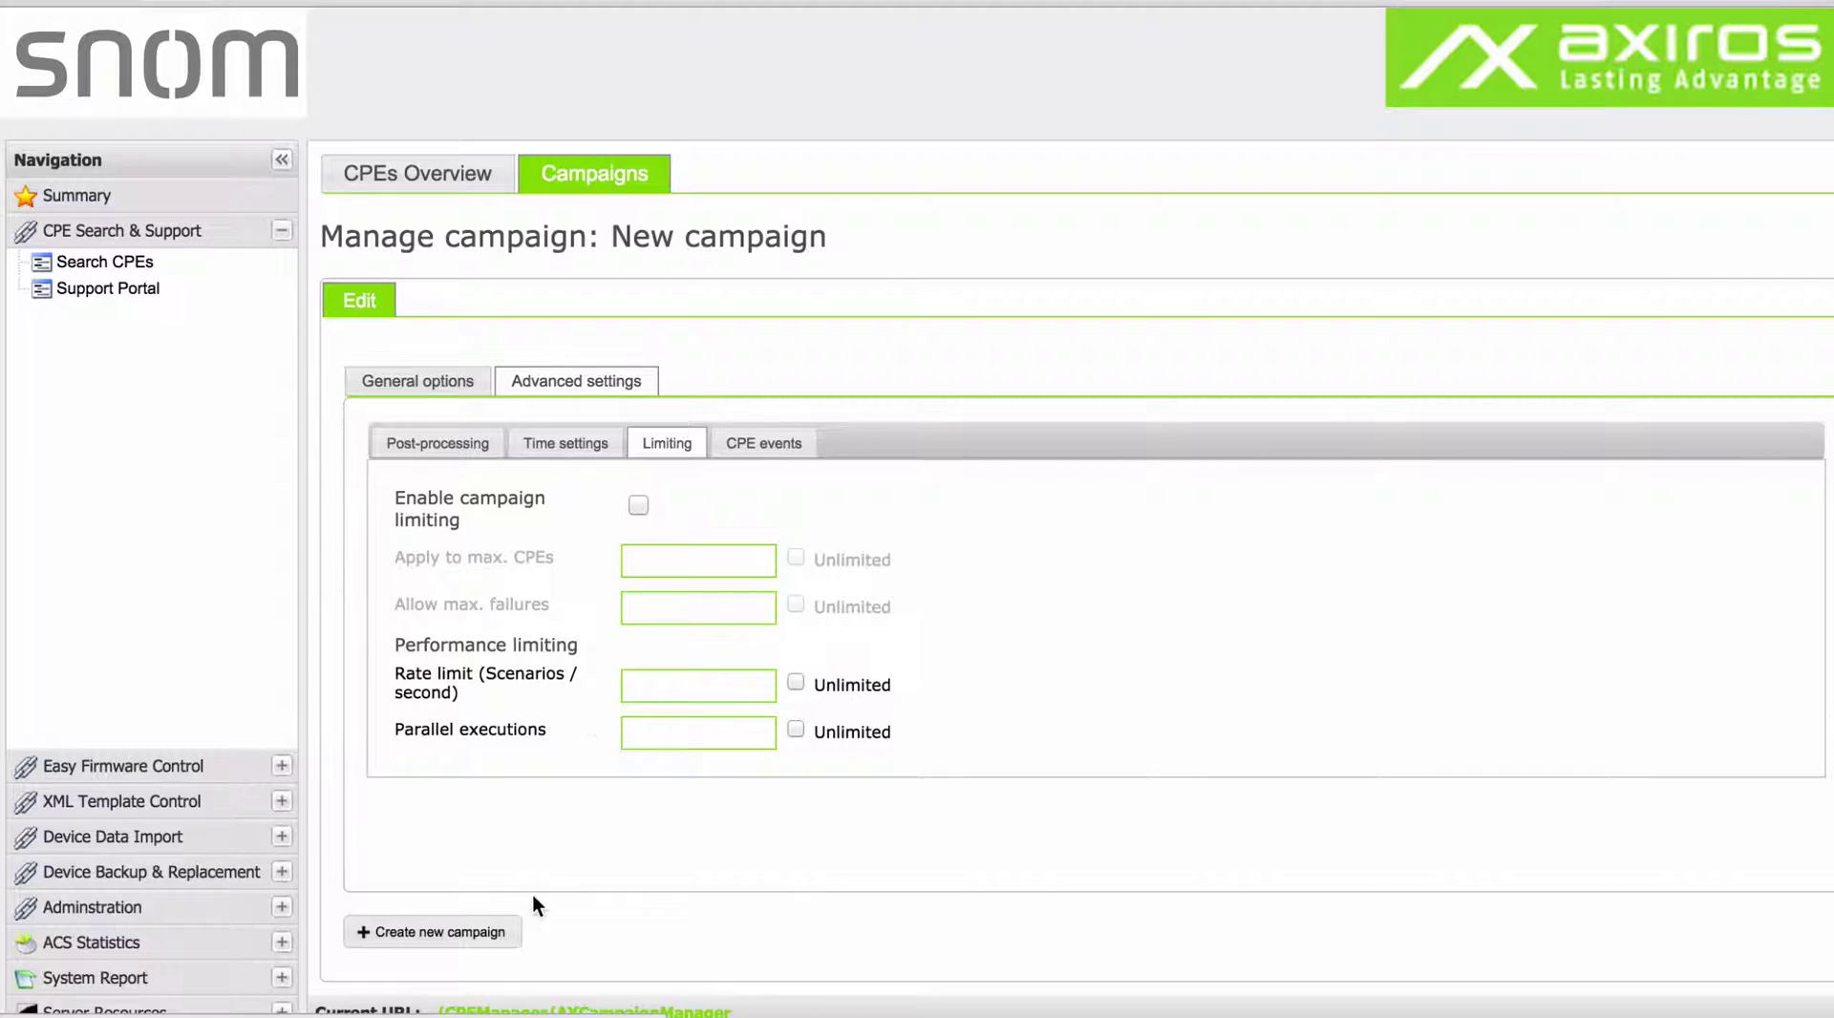
Return to the Campaigns table listing the 8 existing campaigns.
left_click(635, 188)
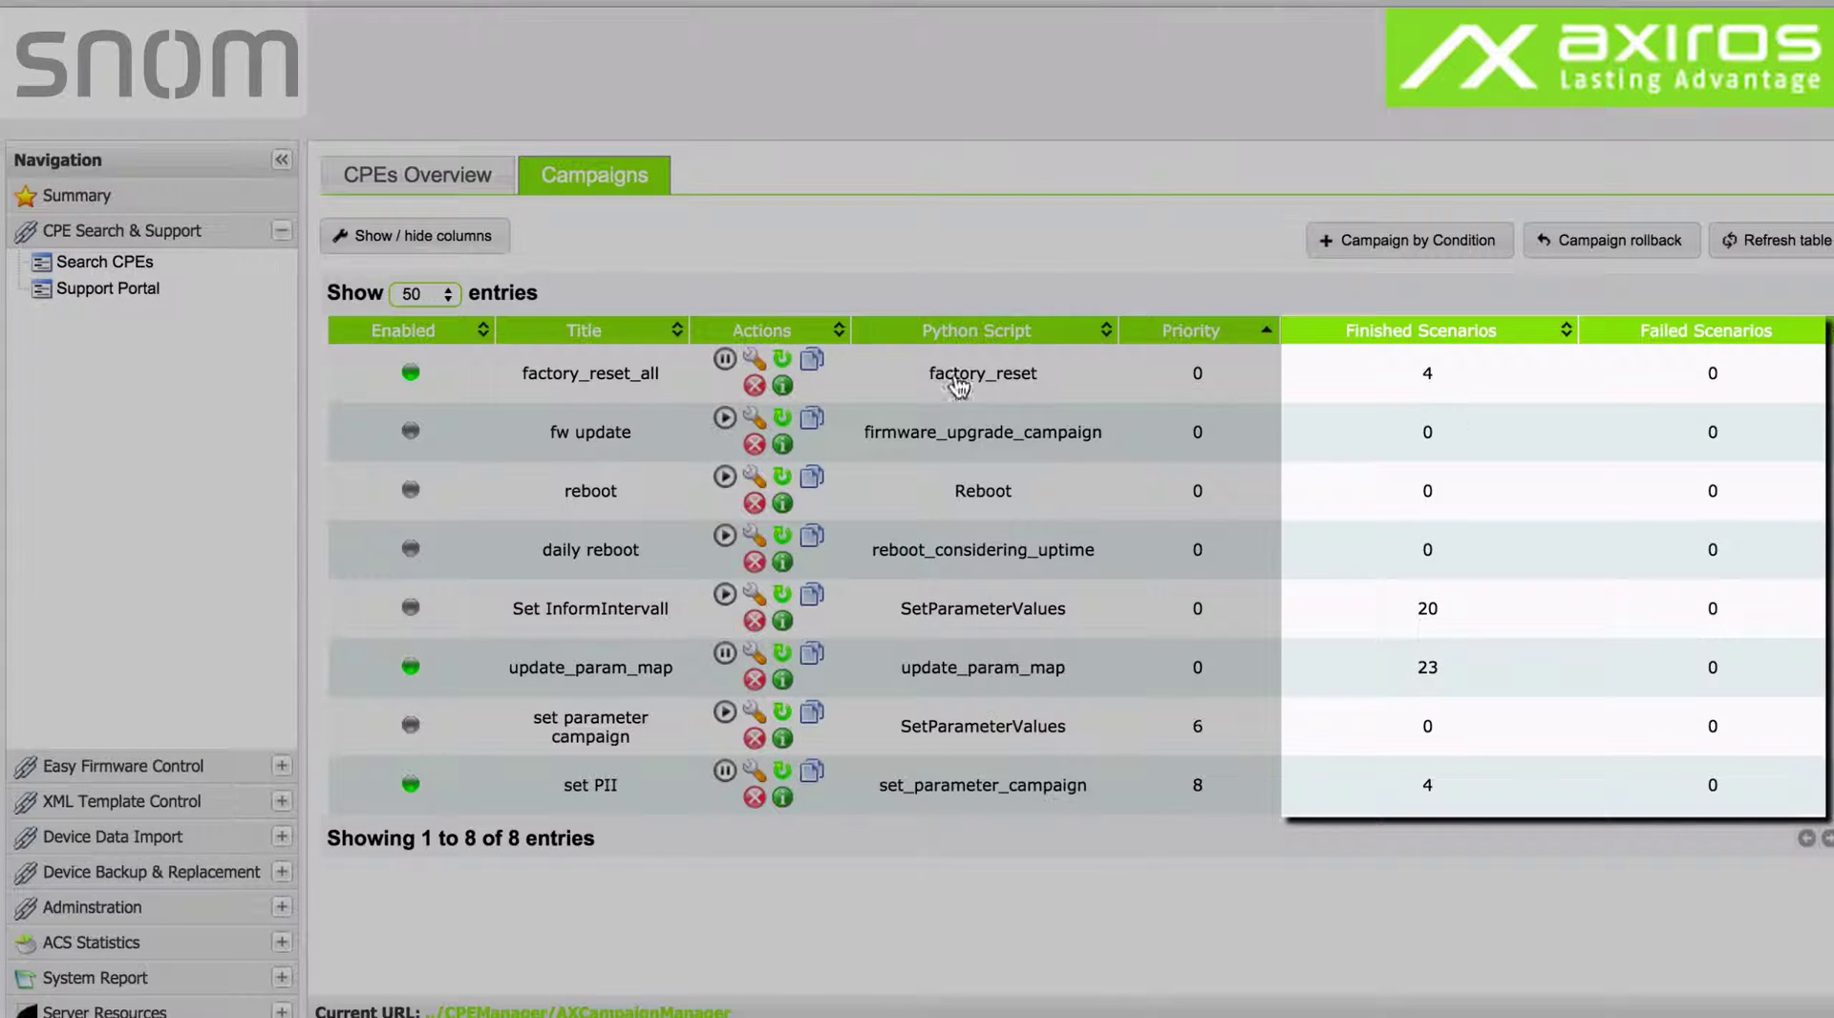
mouse_move(778, 384)
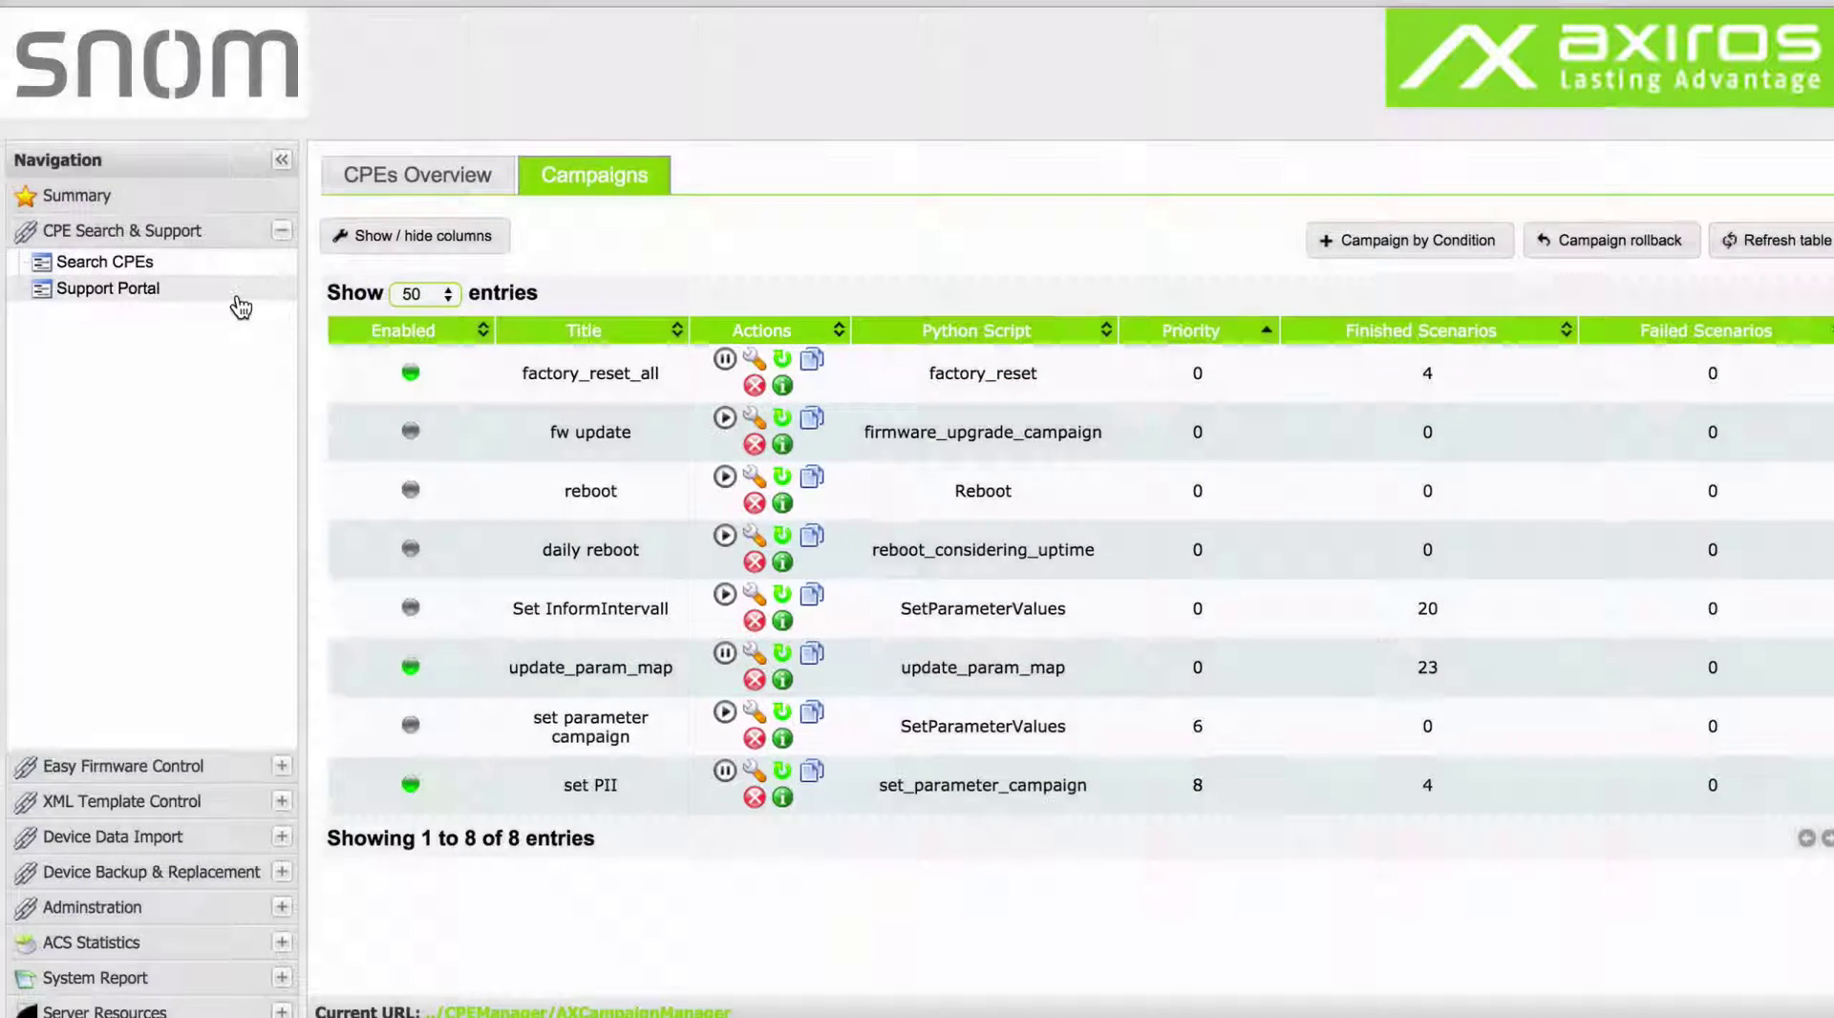
Open the Support Portal and run an empty search listing all 6 CPEs.
left_click(239, 290)
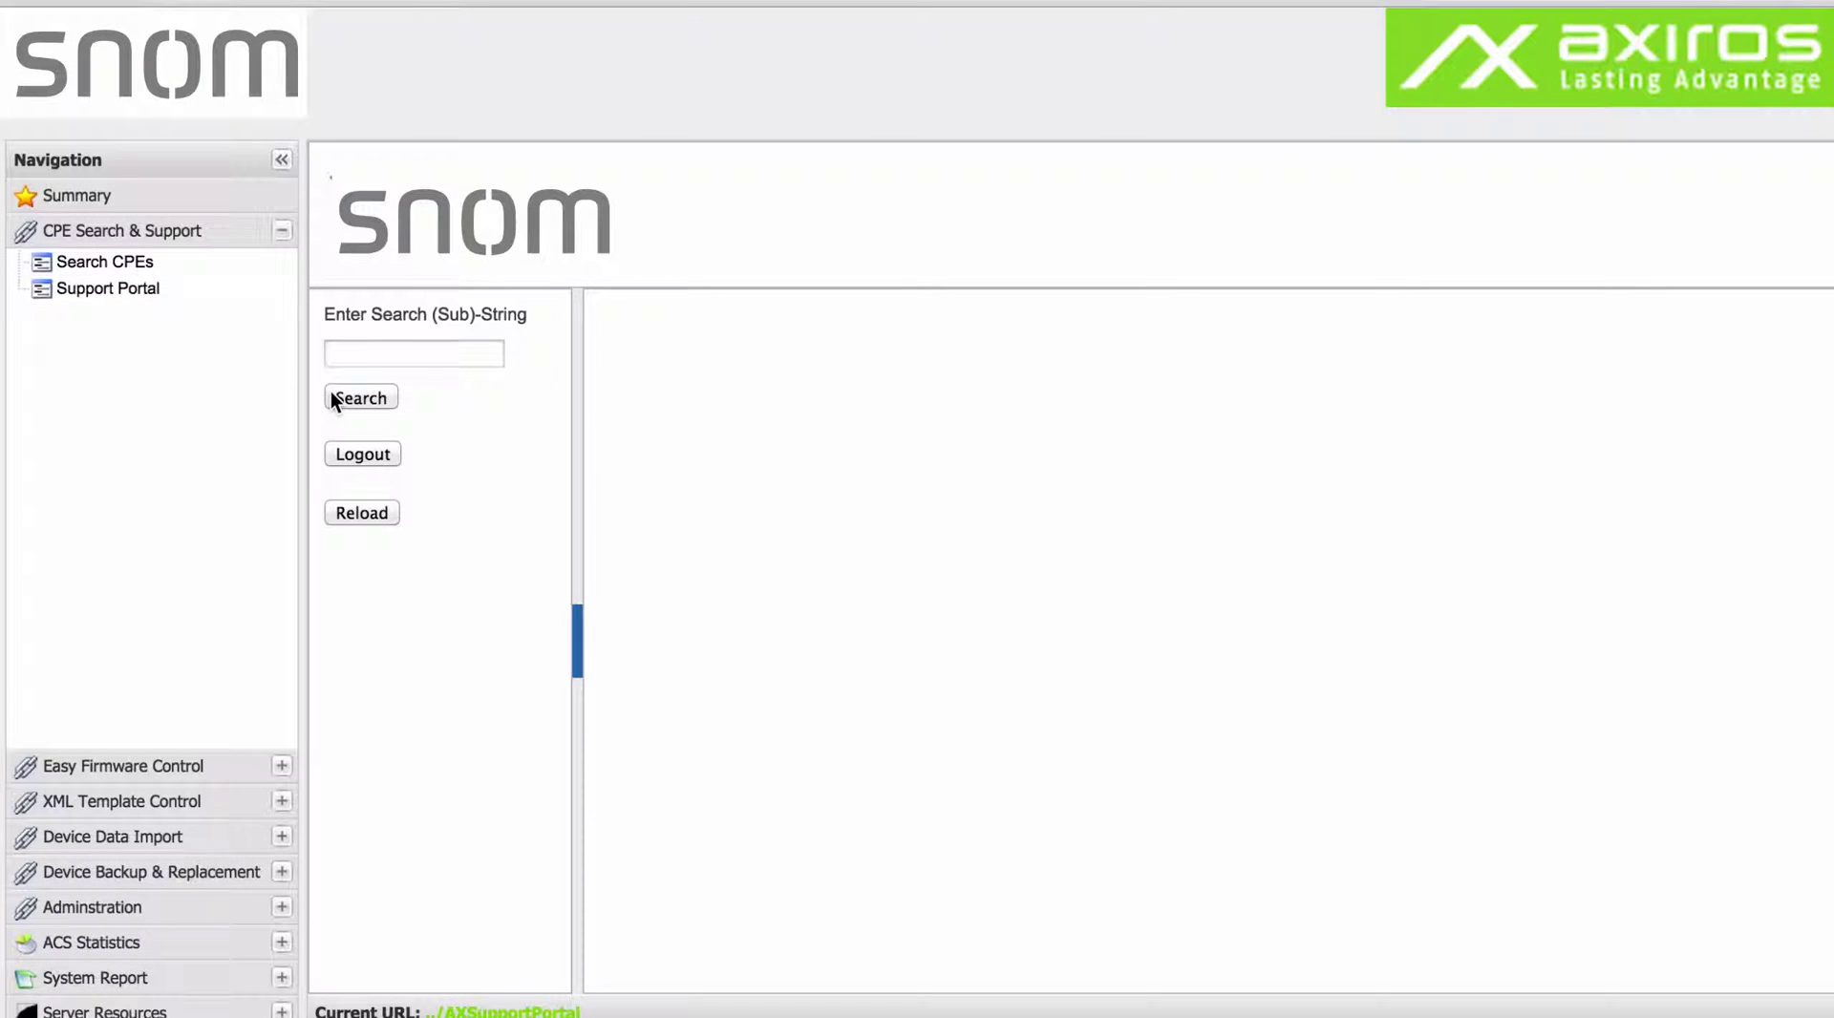
left_click(333, 398)
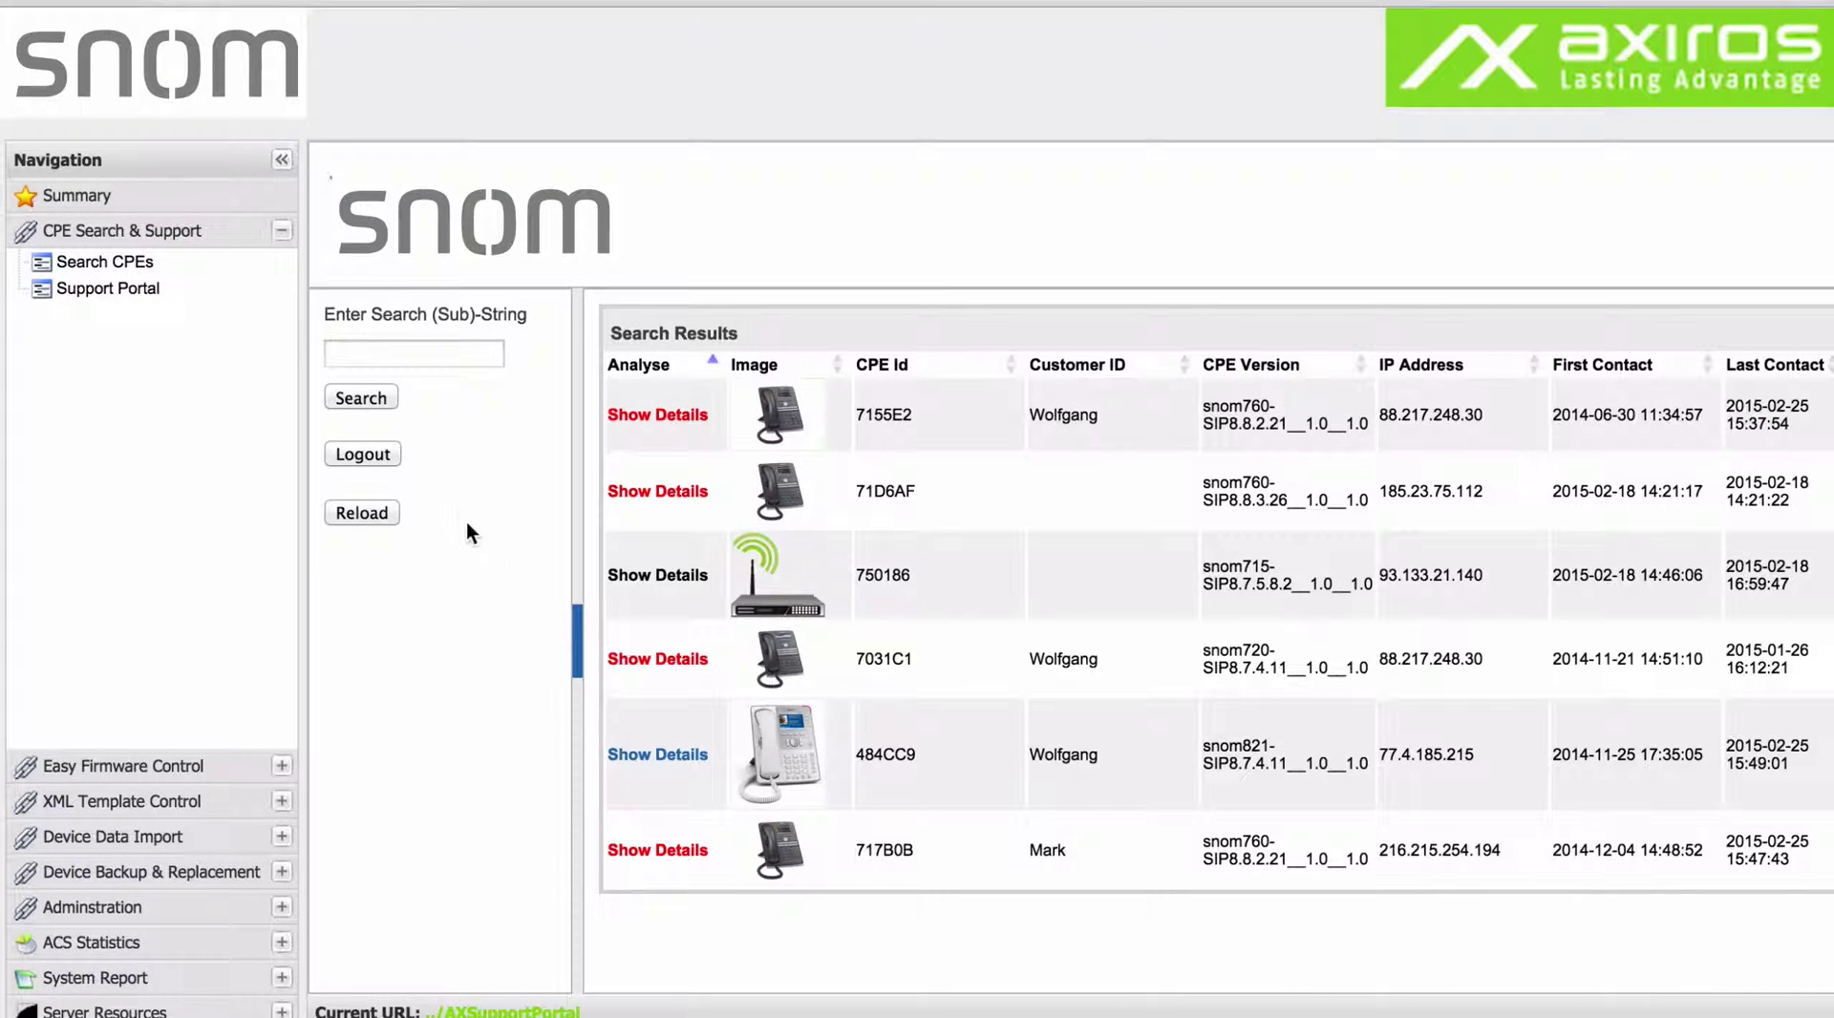
Show details for the snom821 phone 484CC9 and view its Voice Profiles and Device Log.
left_click(699, 759)
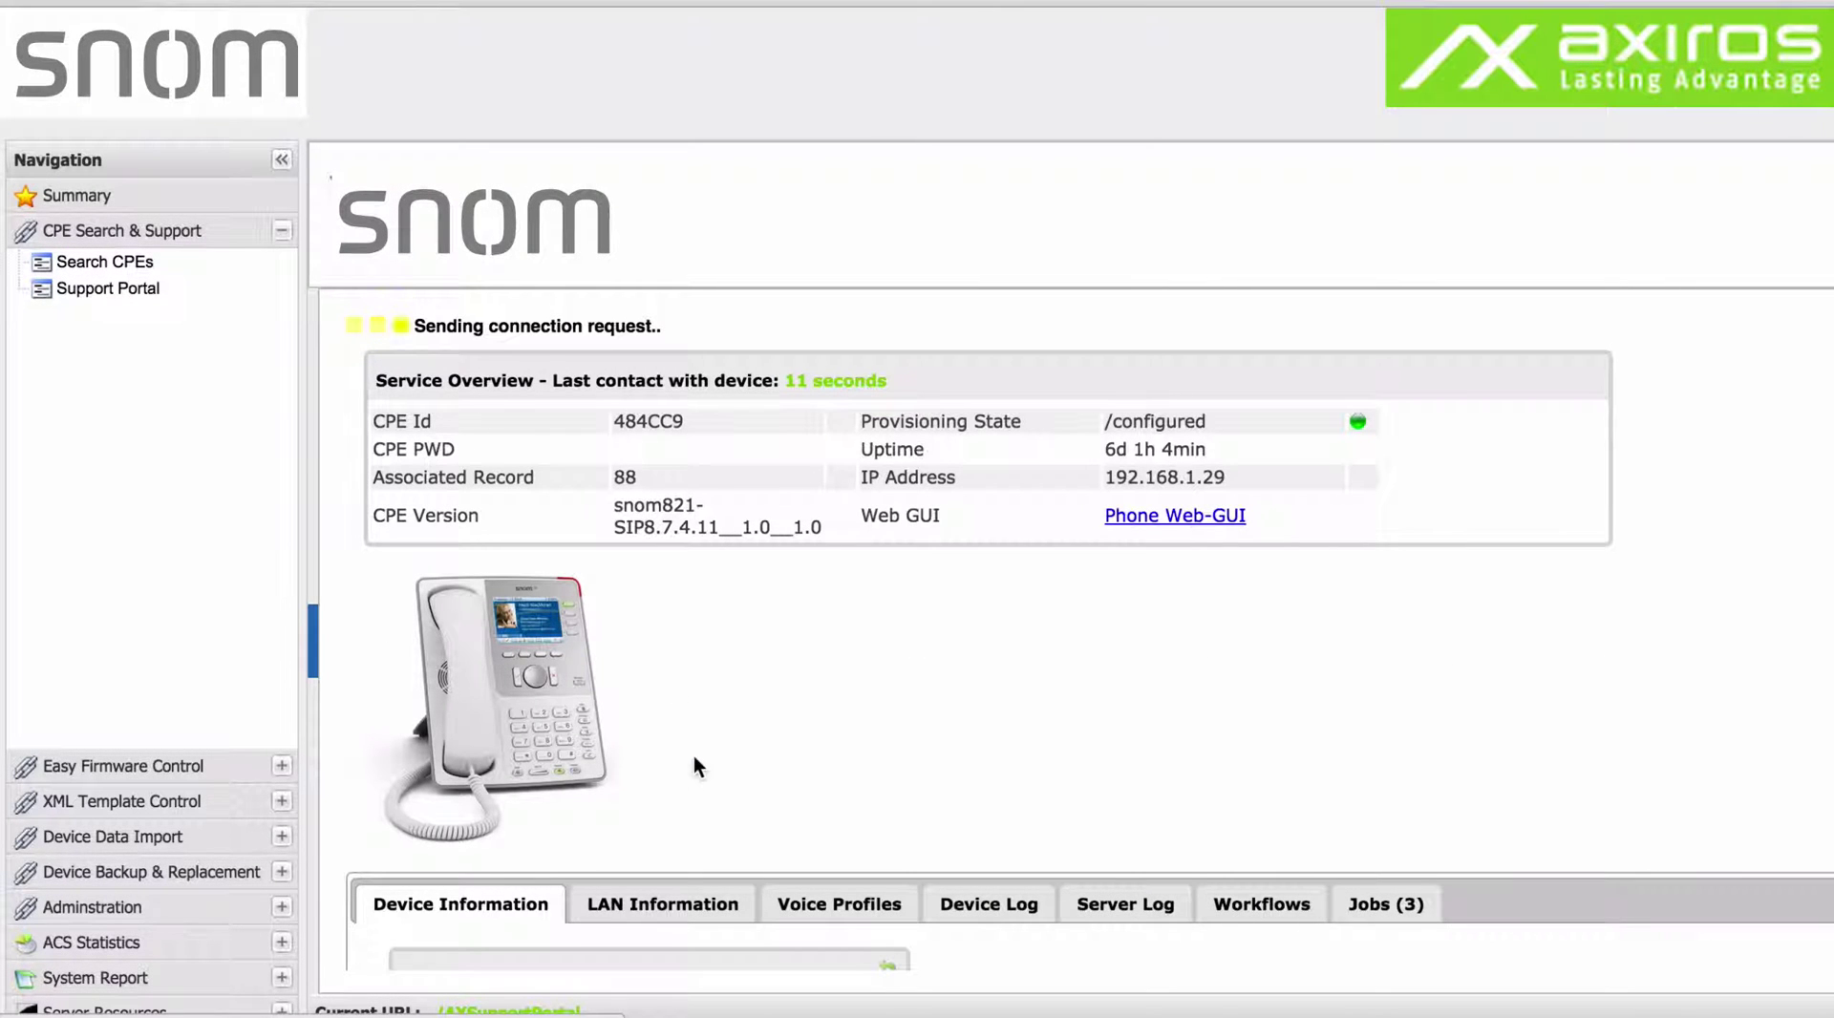
left_click(853, 906)
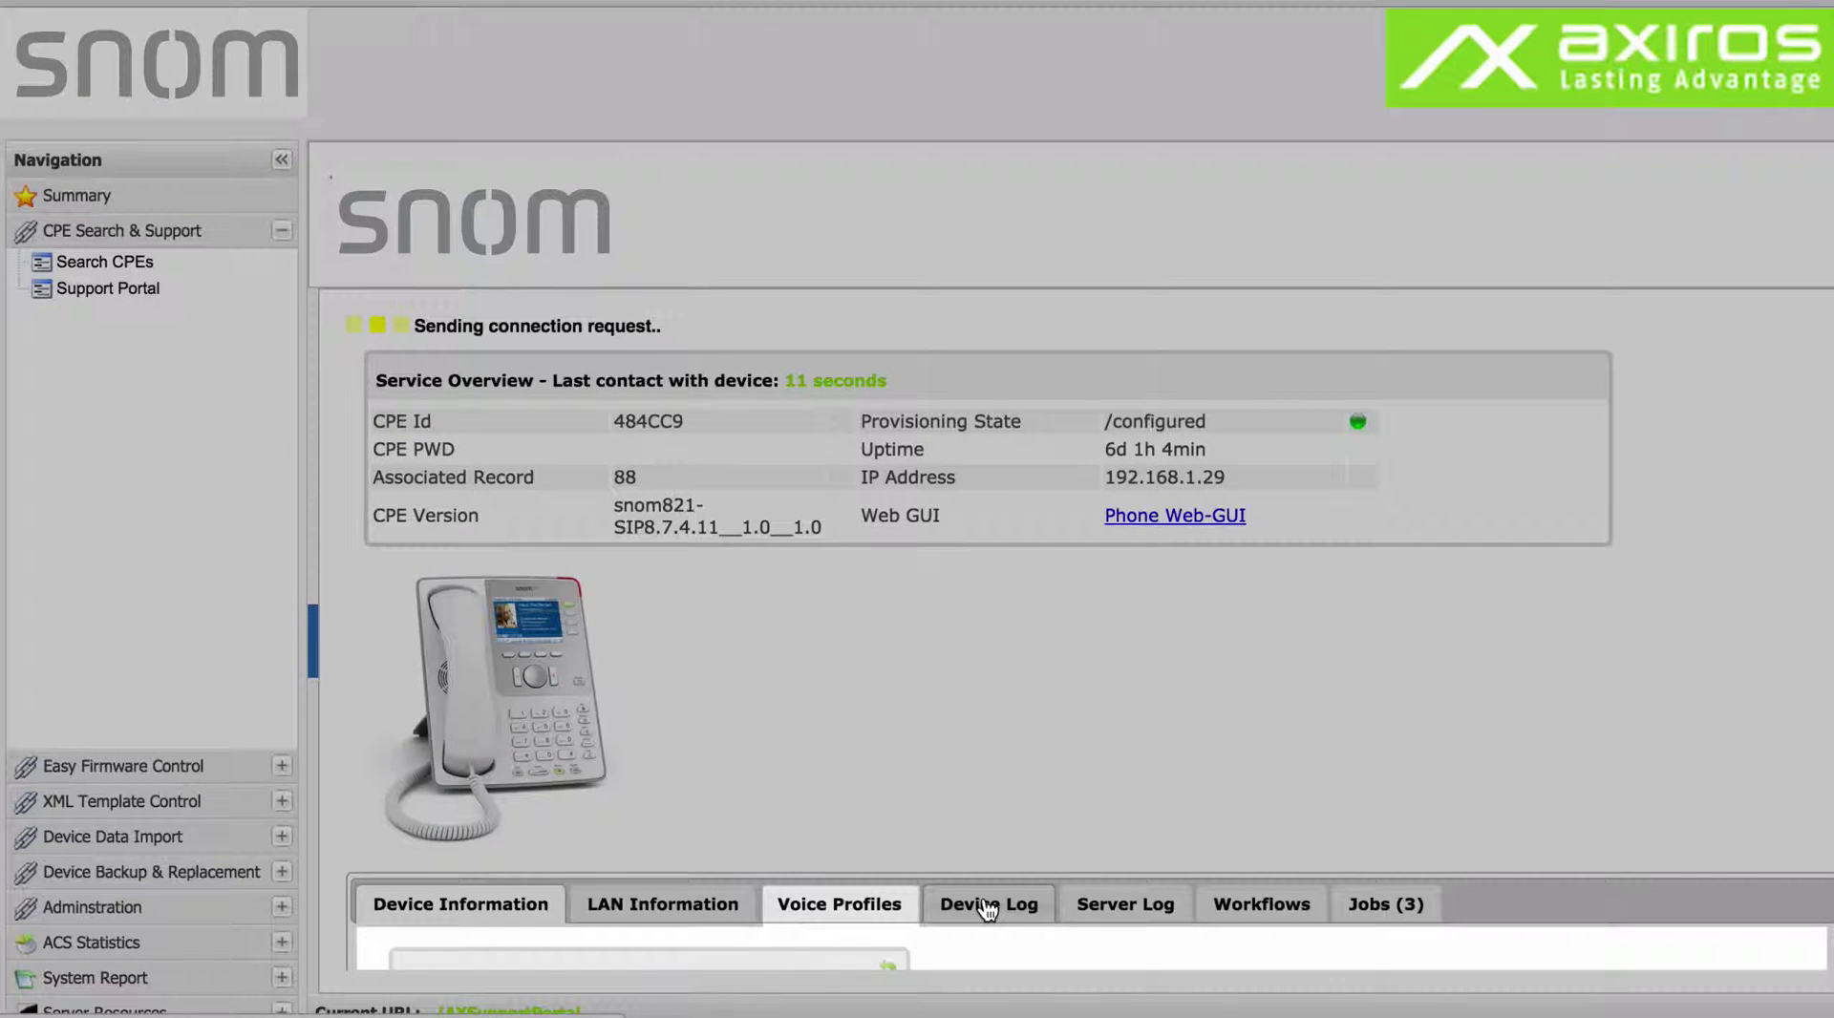
left_click(989, 907)
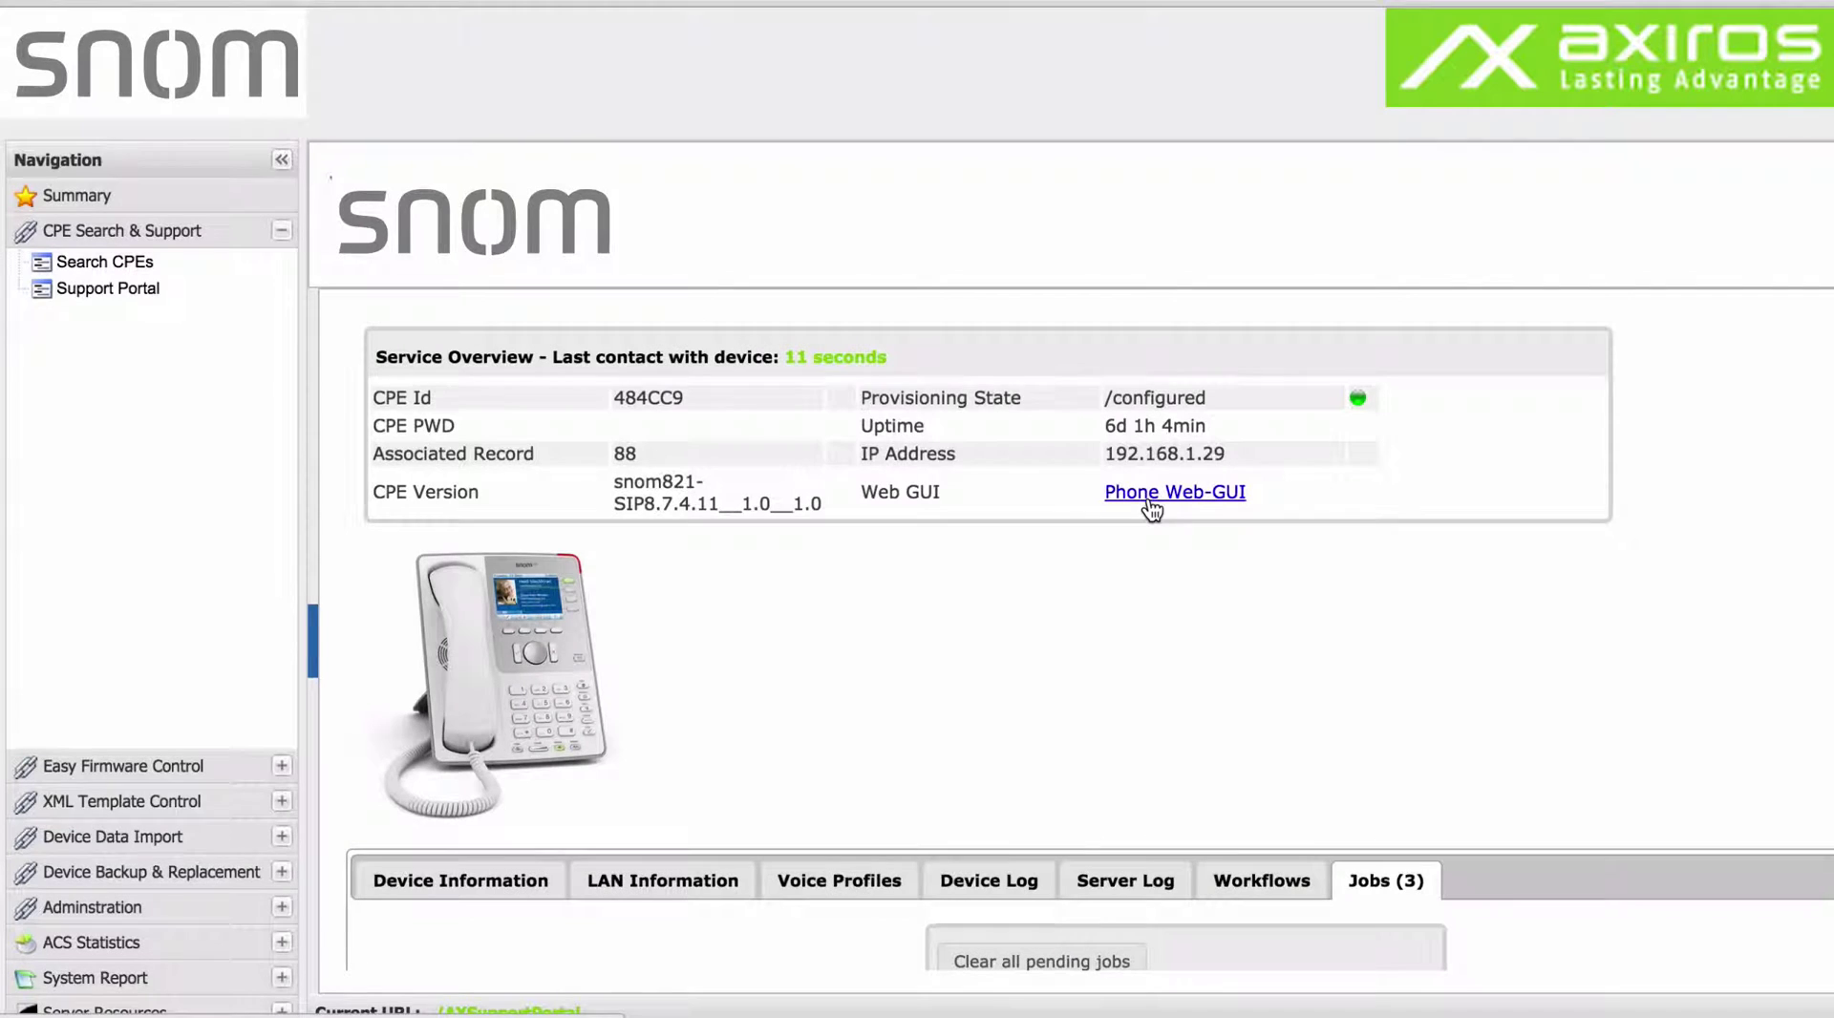
Show the Firmware Images page with its 14 firmware images, public links and upload form.
left_click(282, 767)
left_click(191, 304)
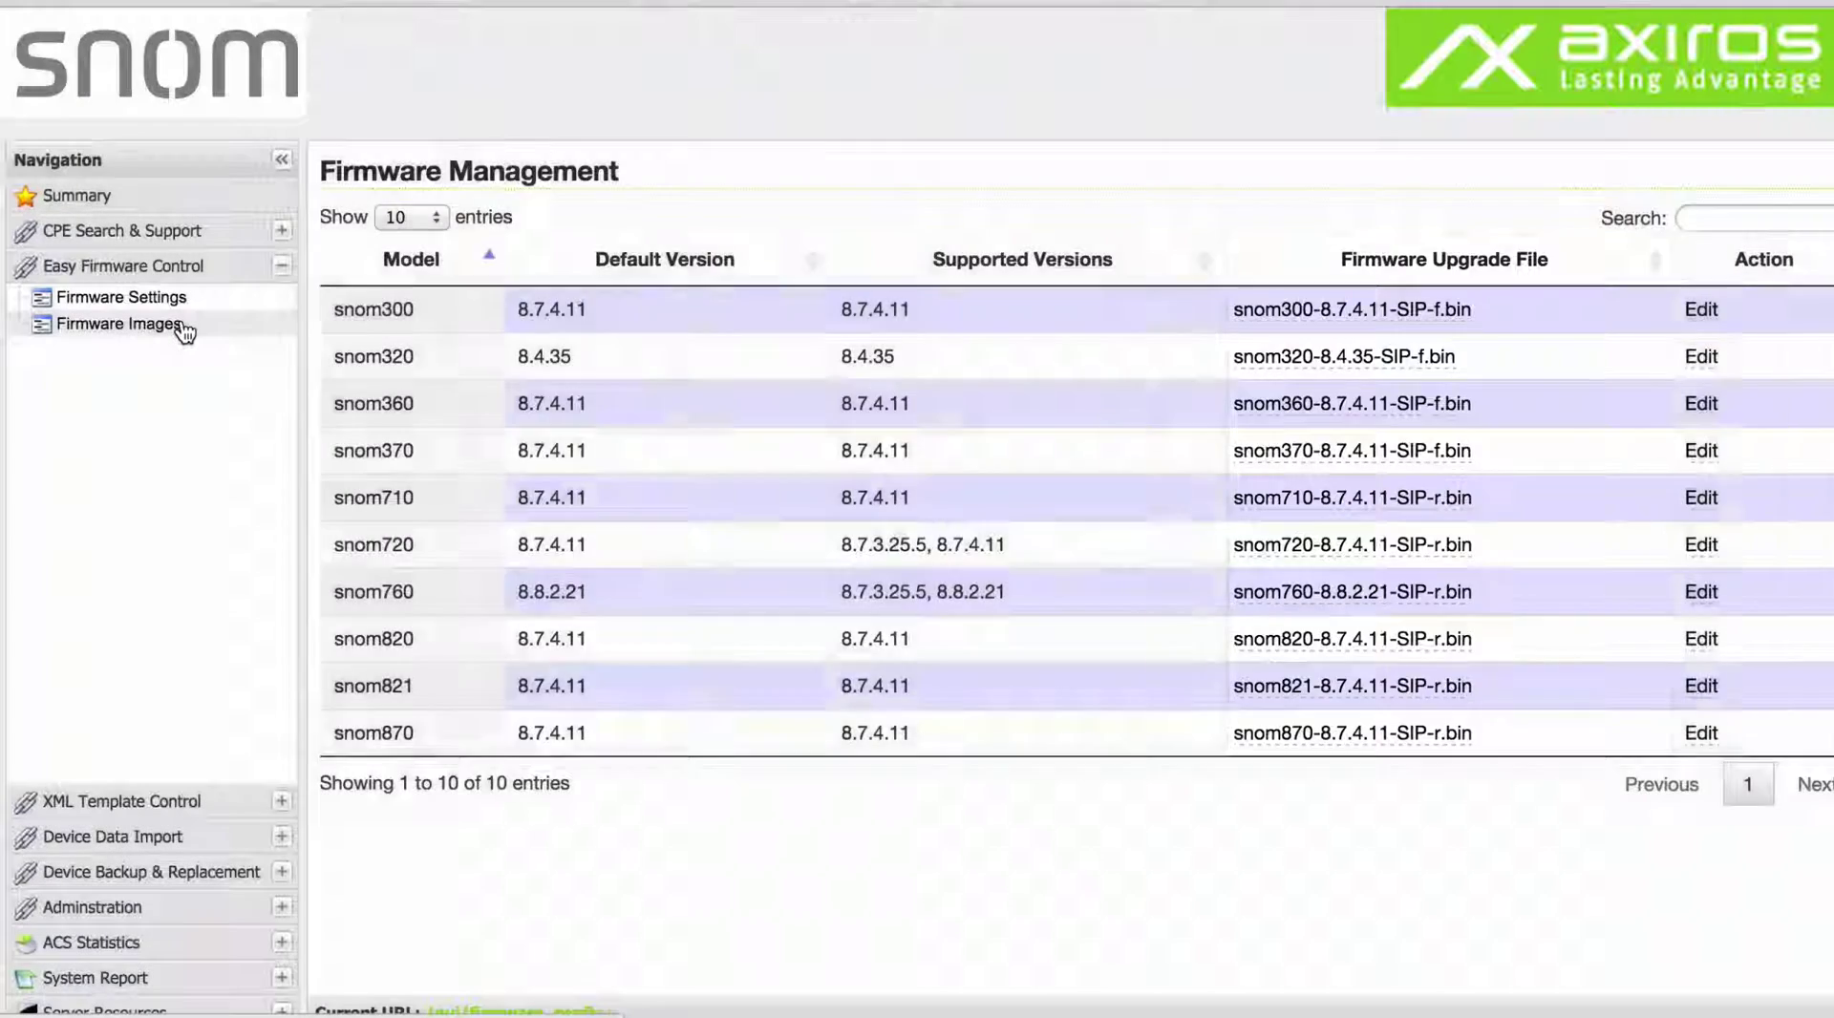
left_click(183, 326)
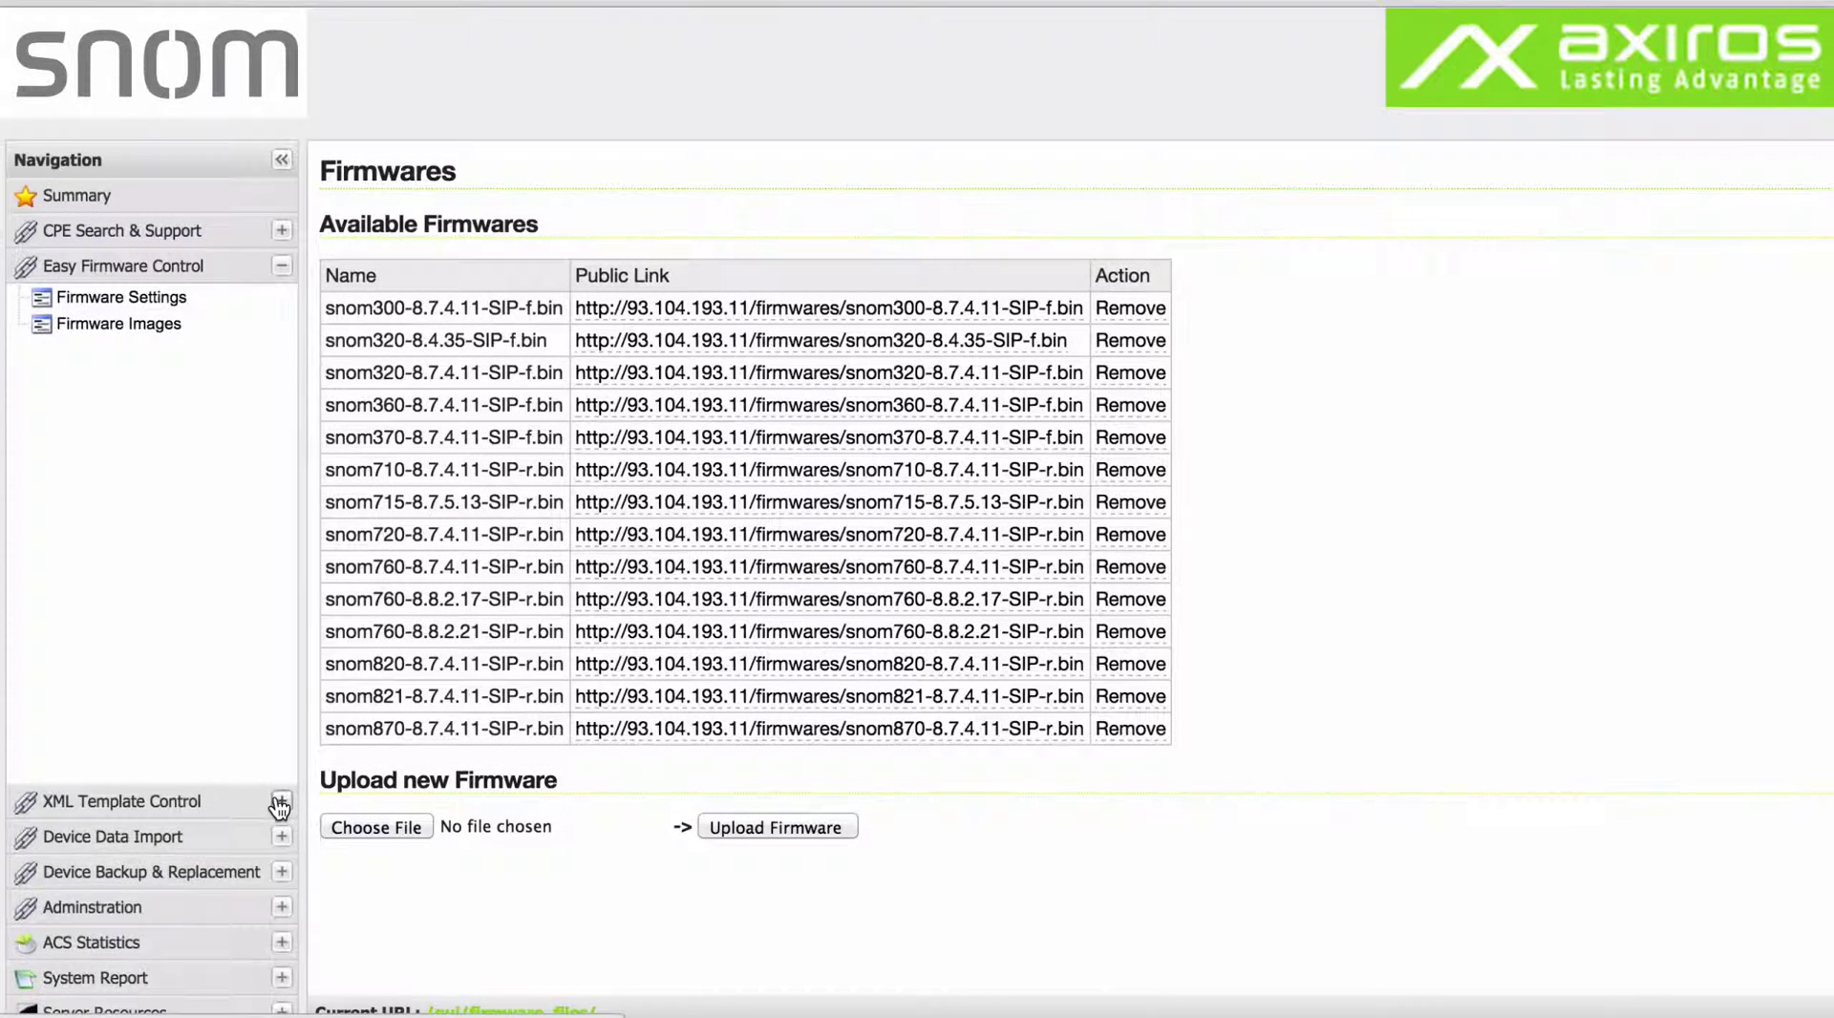
Show the Configuration Templates folder with its 14 XML templates, sizes and modified dates.
left_click(281, 801)
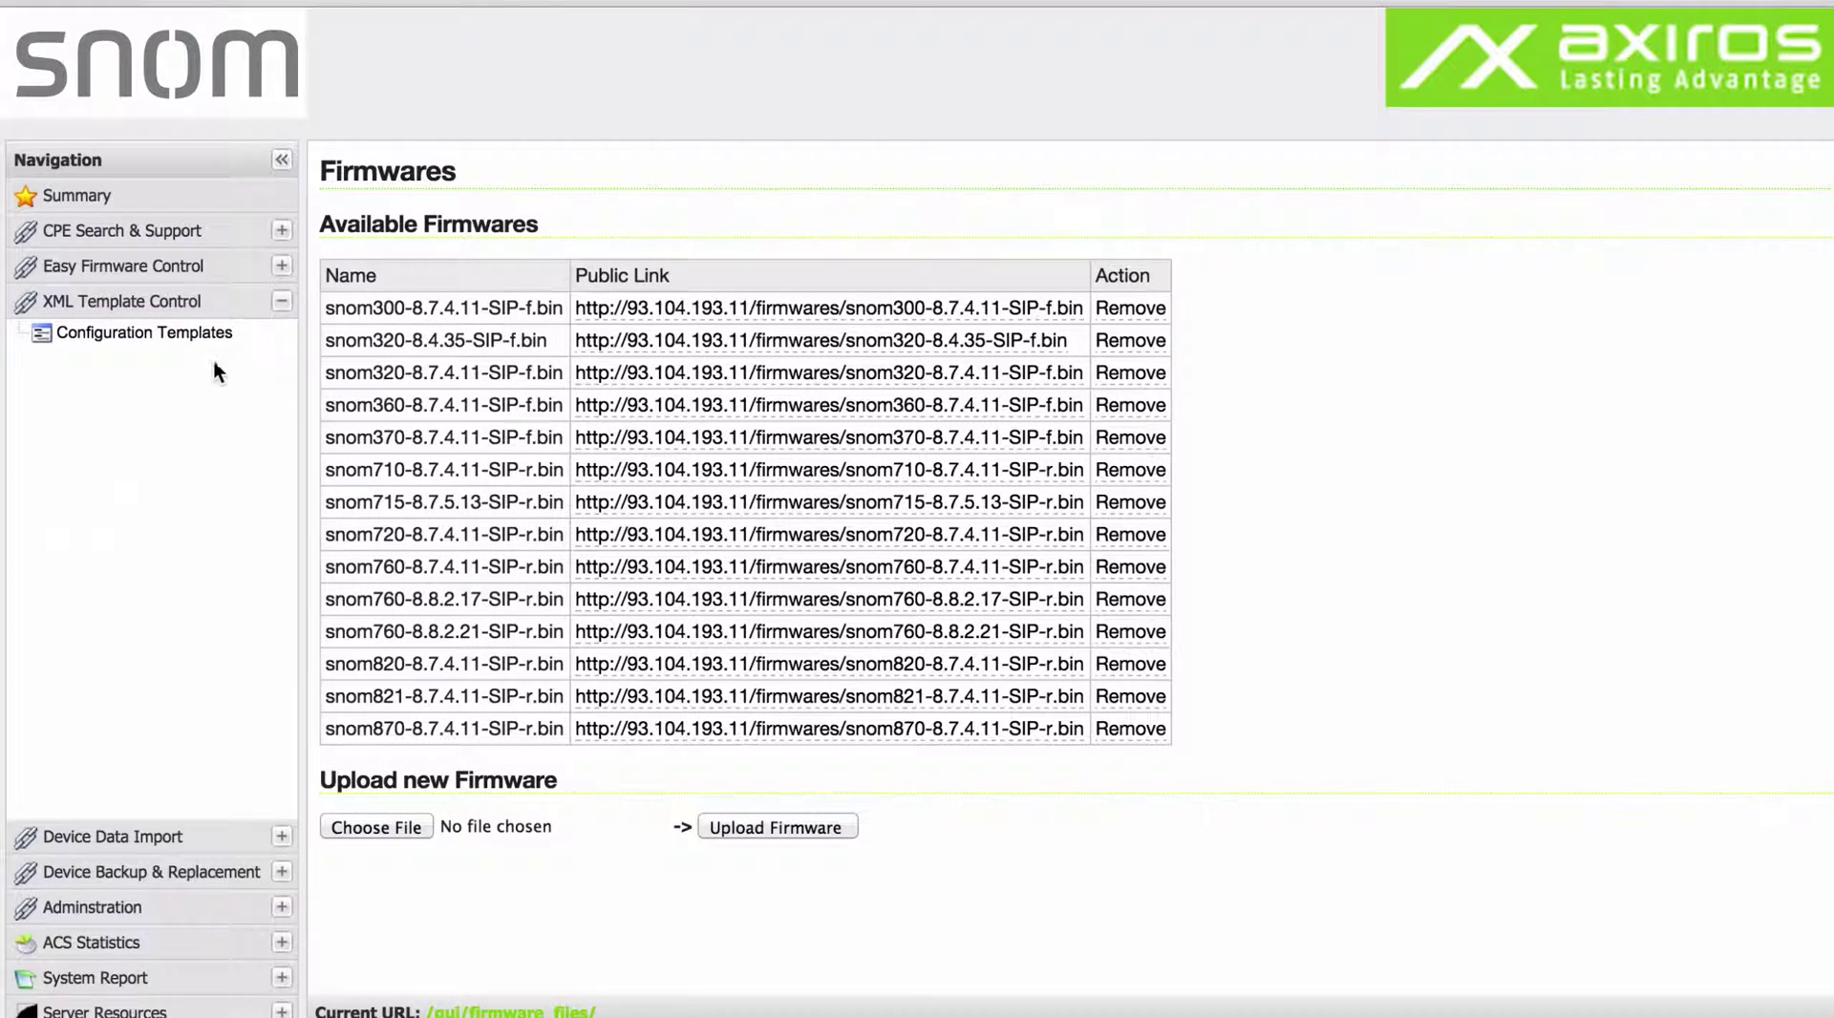
left_click(233, 337)
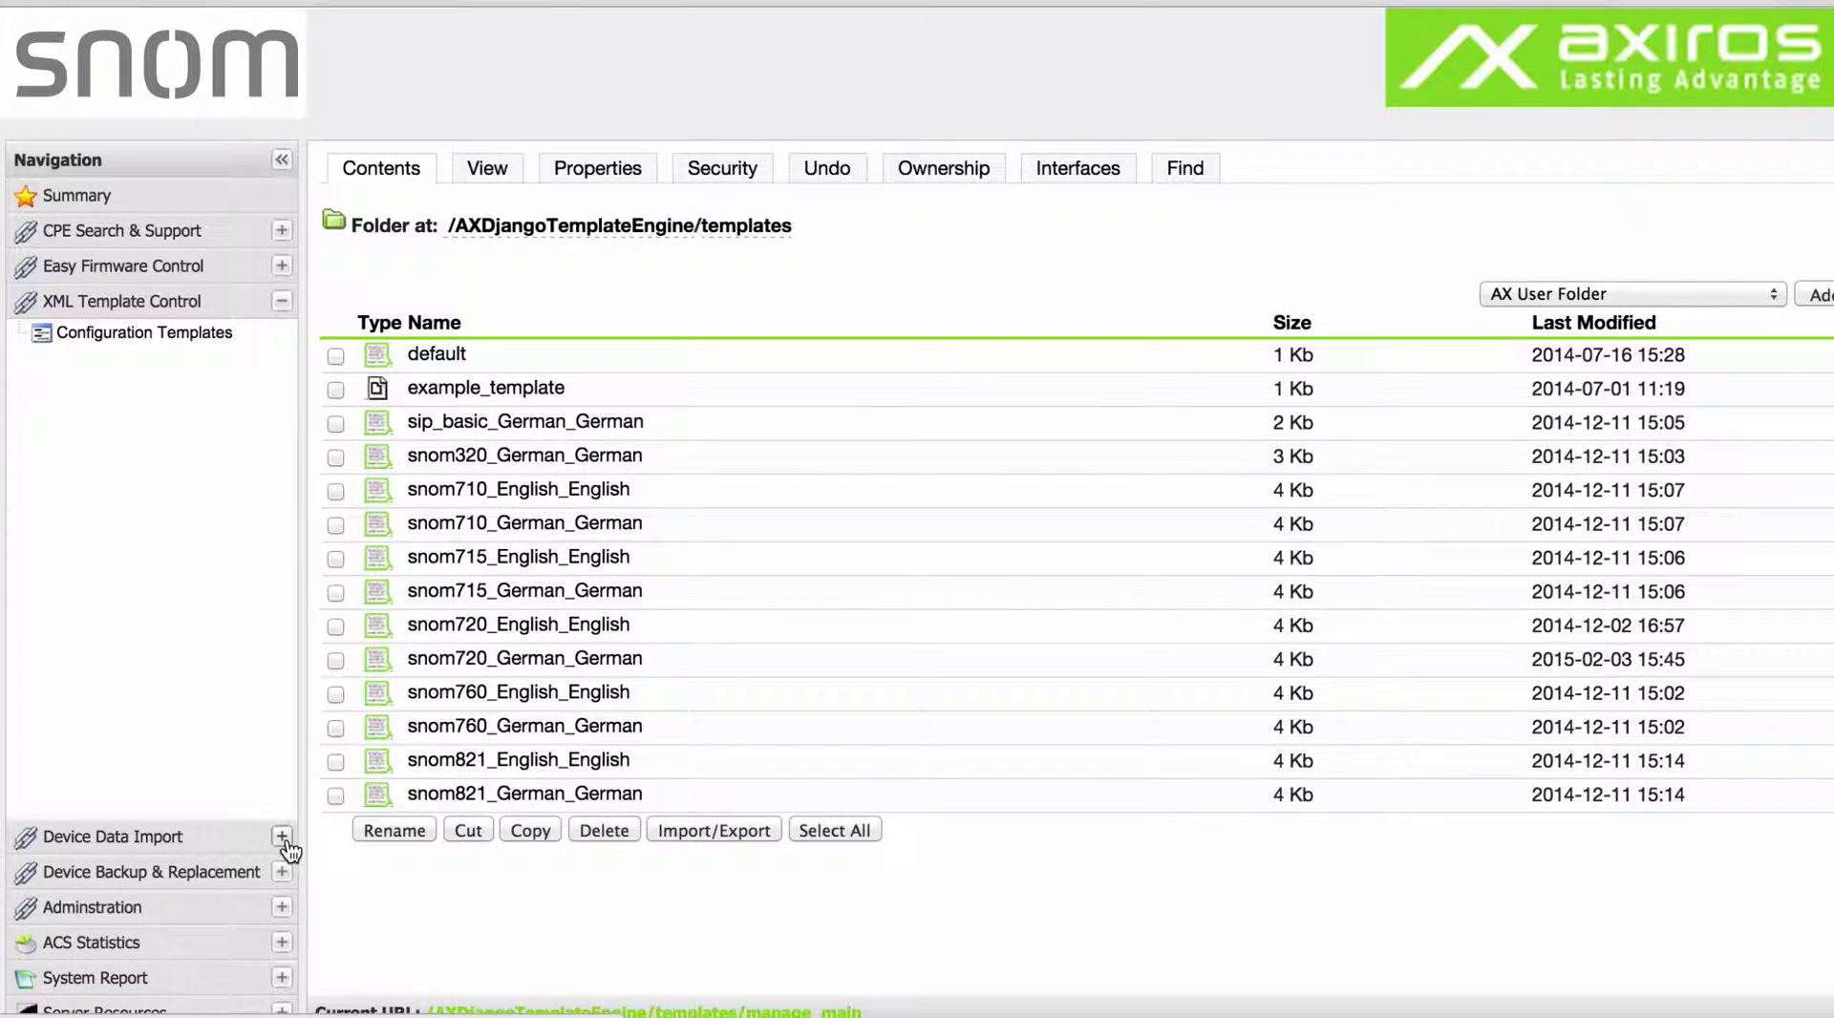
Bring up the CSV import's phone Data Definition, scrolled to the domain, username, password and group attributes.
left_click(281, 837)
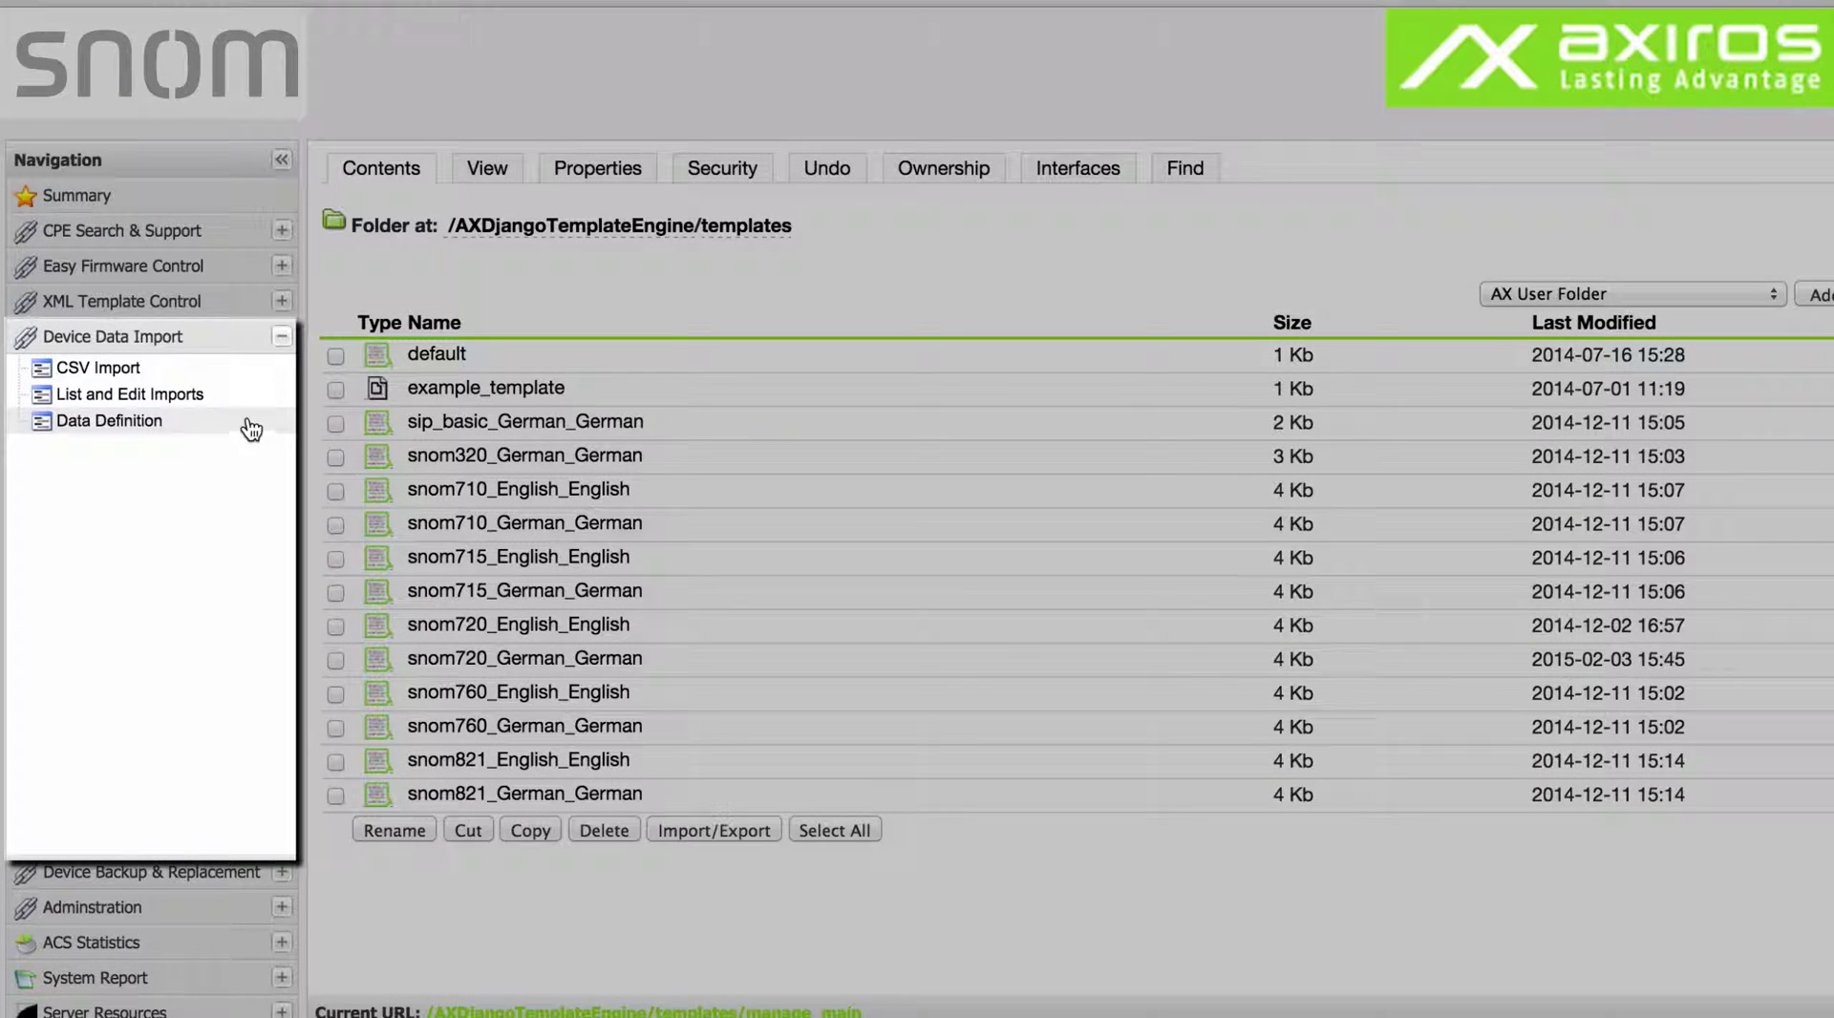
left_click(218, 377)
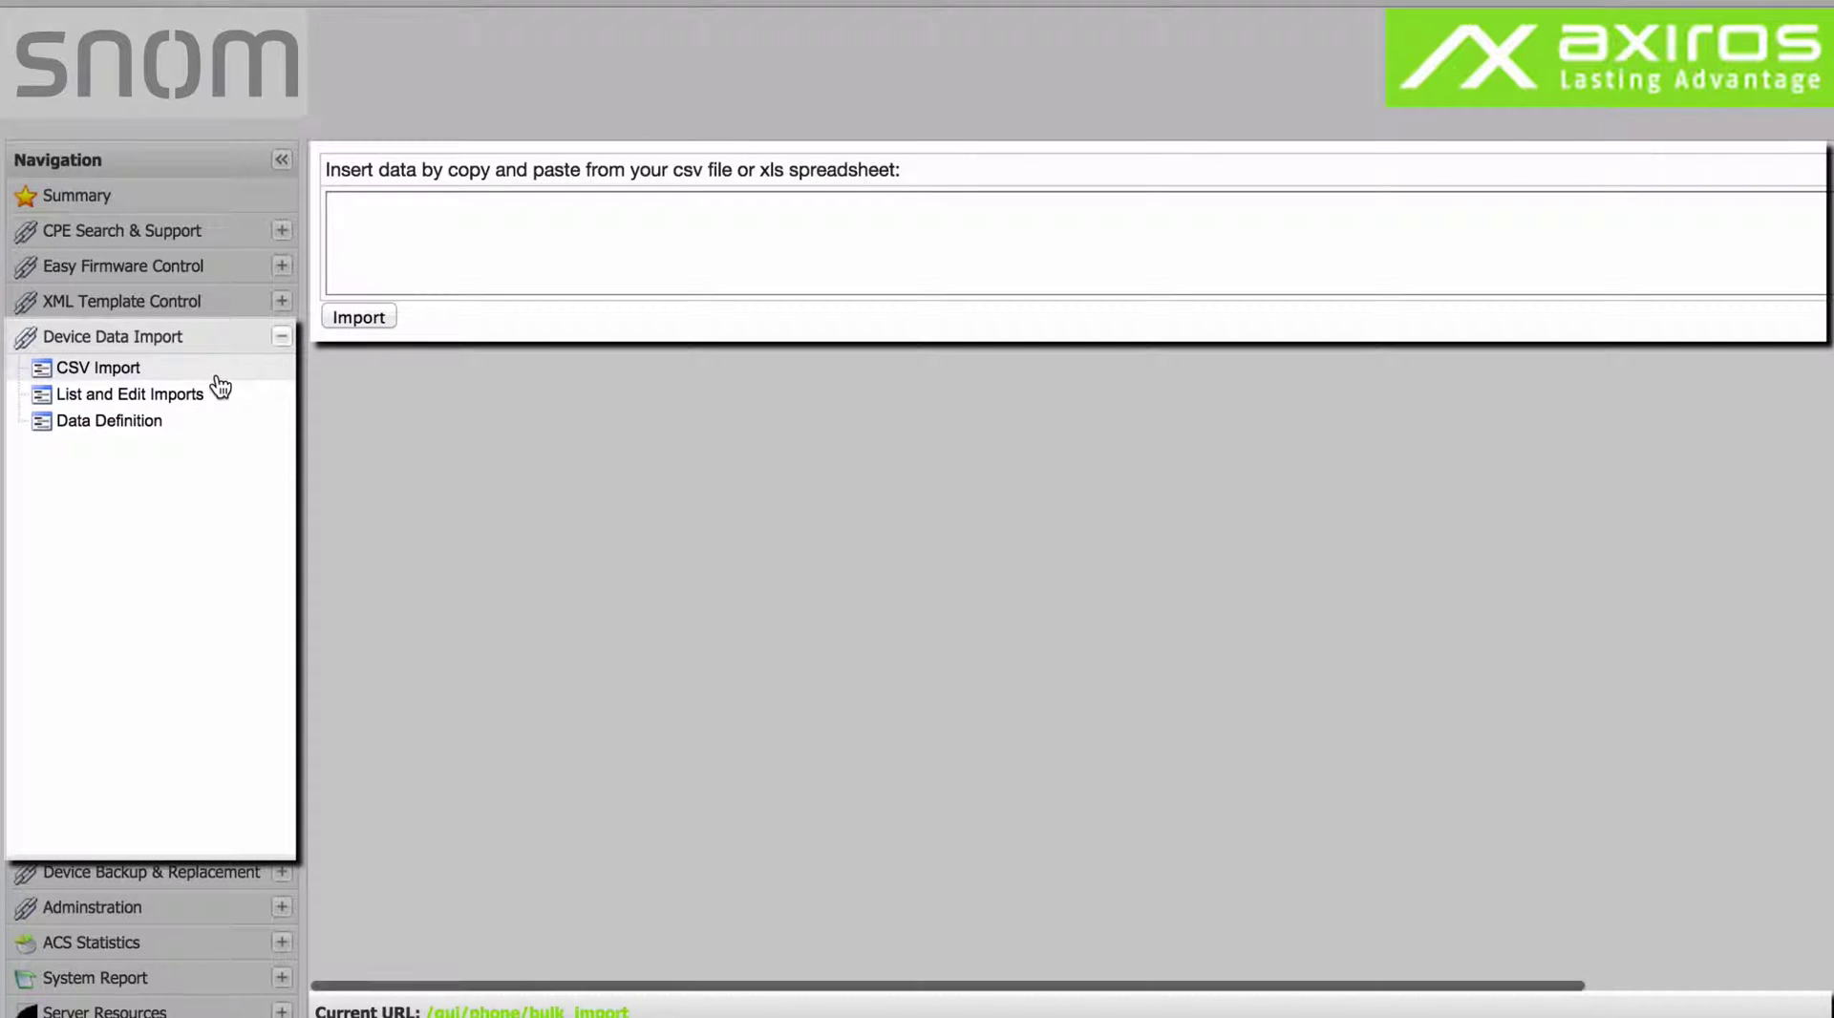
left_click(201, 394)
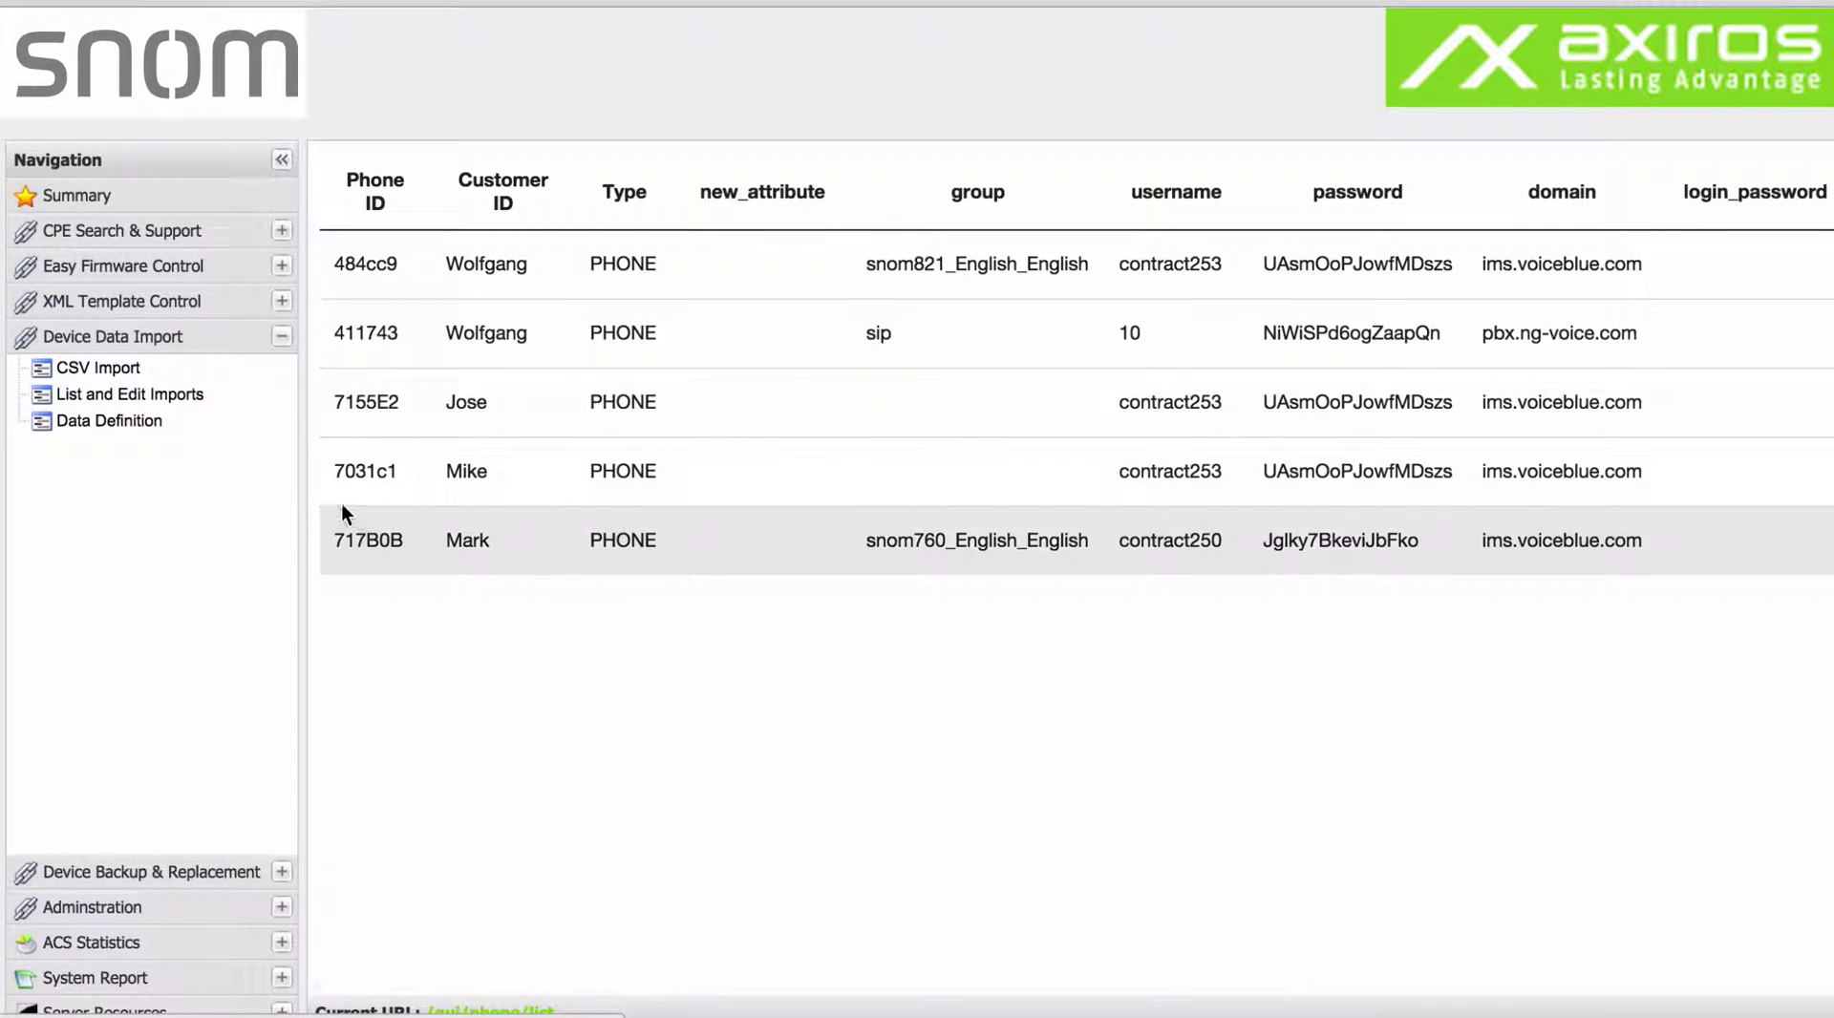
left_click(202, 433)
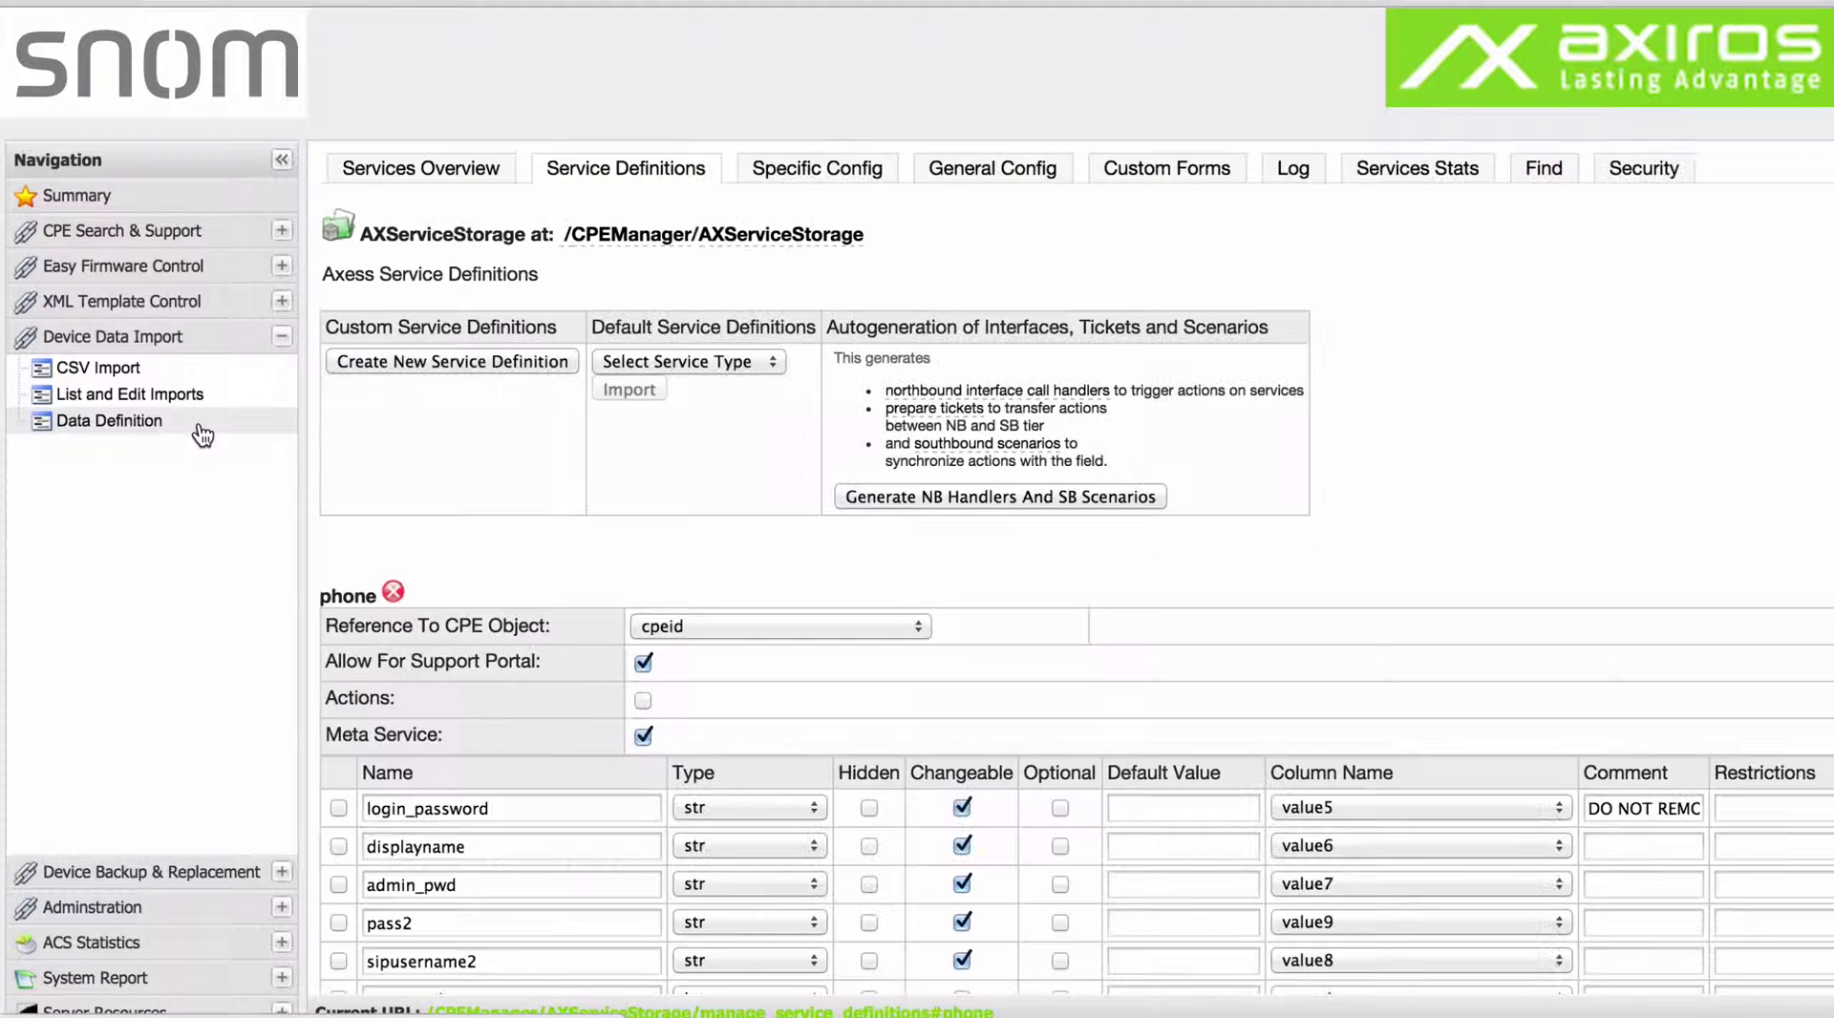
scroll(552, 742, "down", 3)
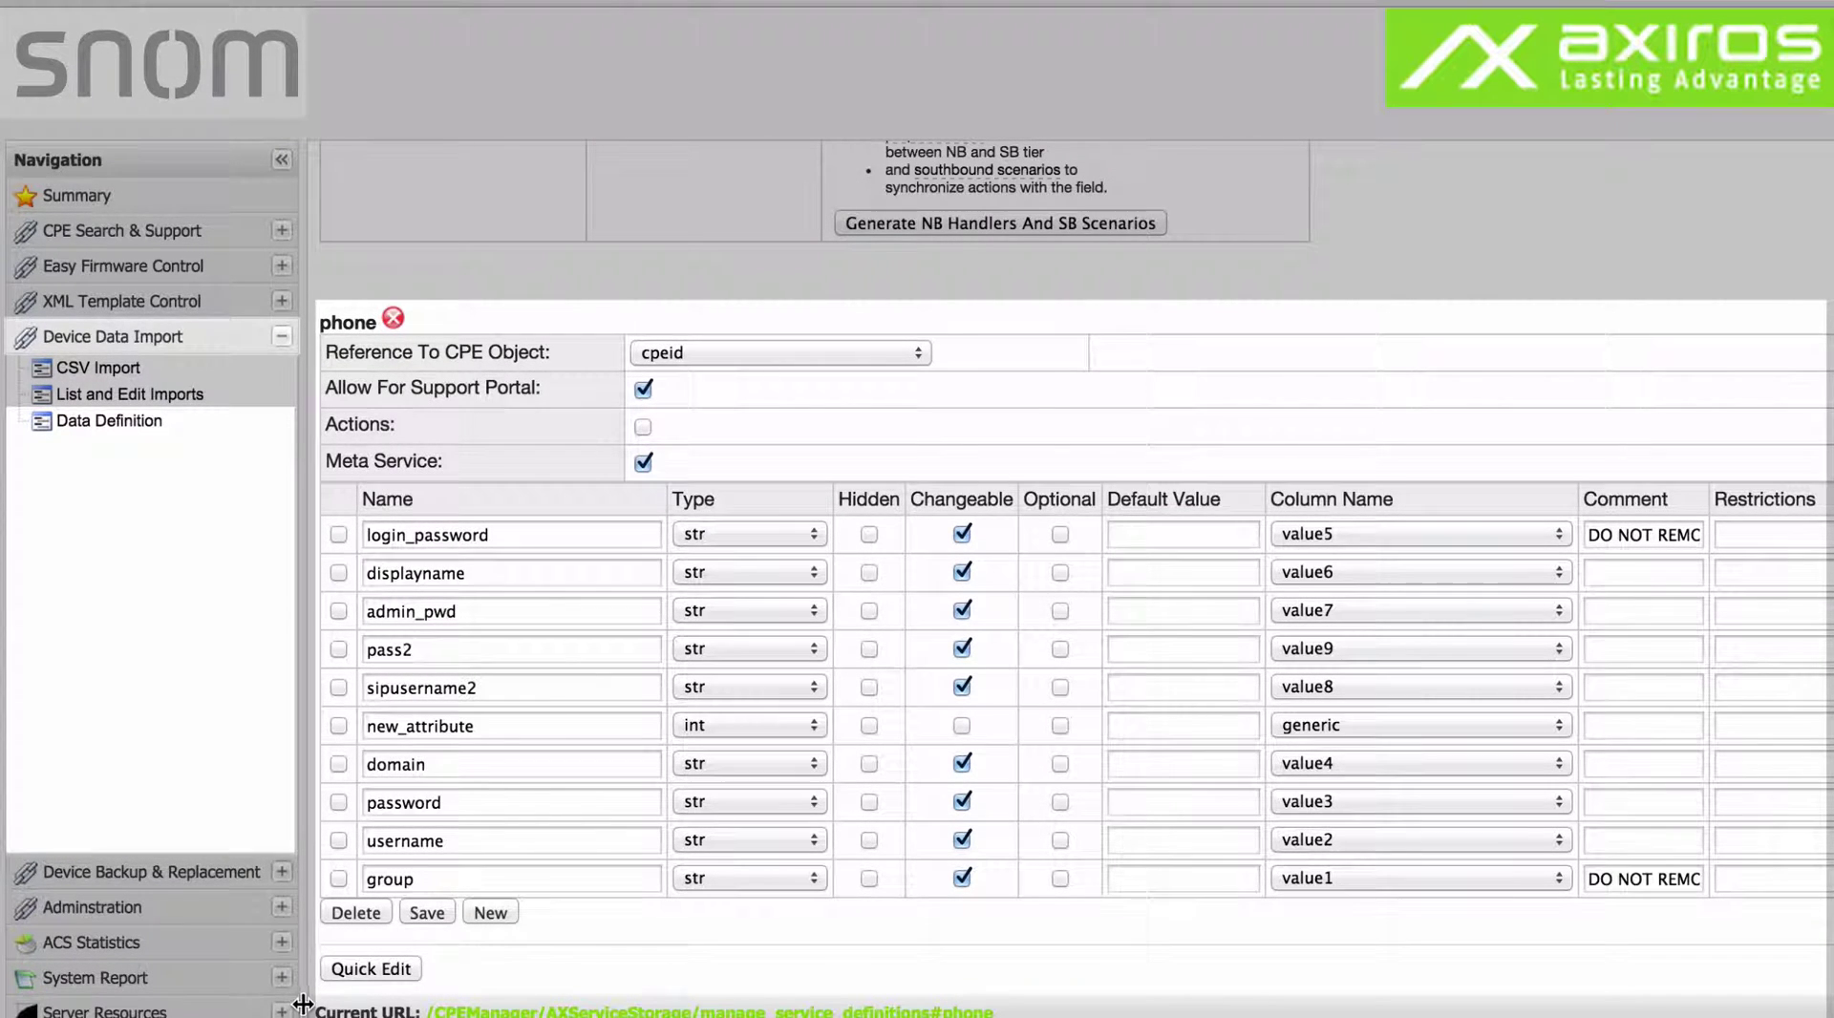
left_click(273, 874)
Show the Device Config Backups list, newest ID 273 for CPE 3FB7F9, then collapse the section.
left_click(215, 405)
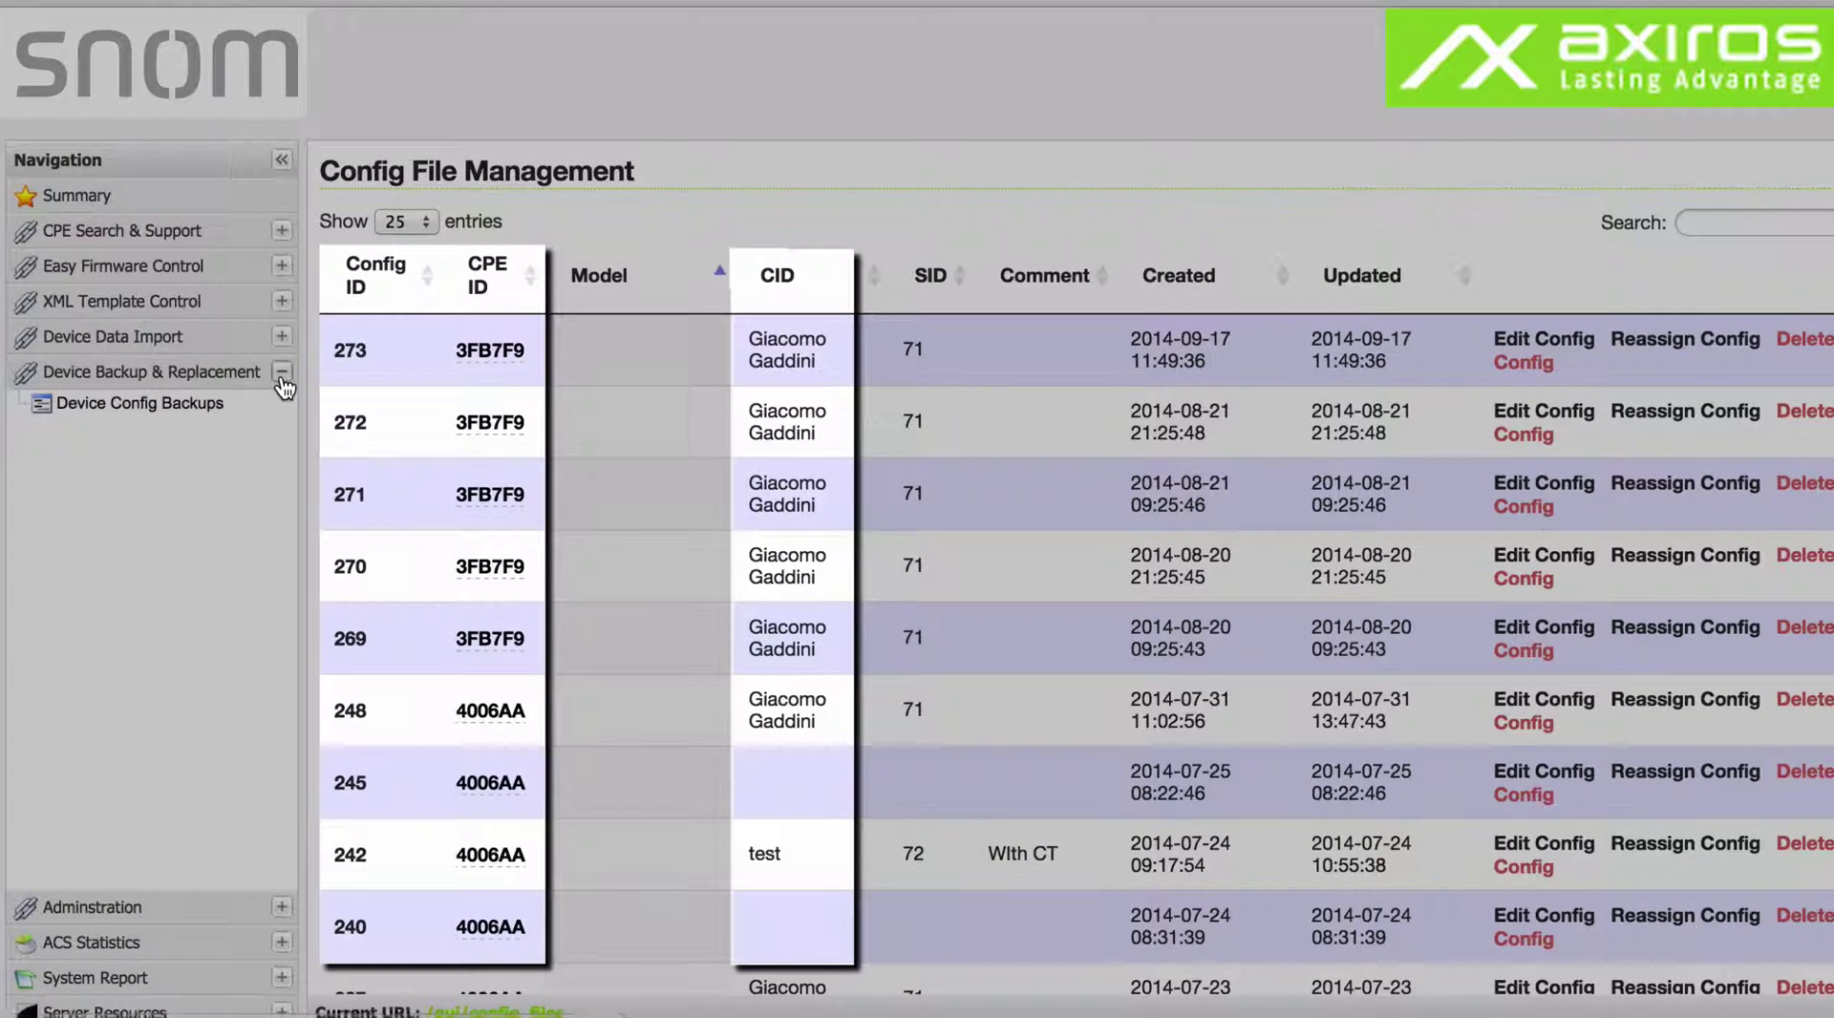
left_click(281, 375)
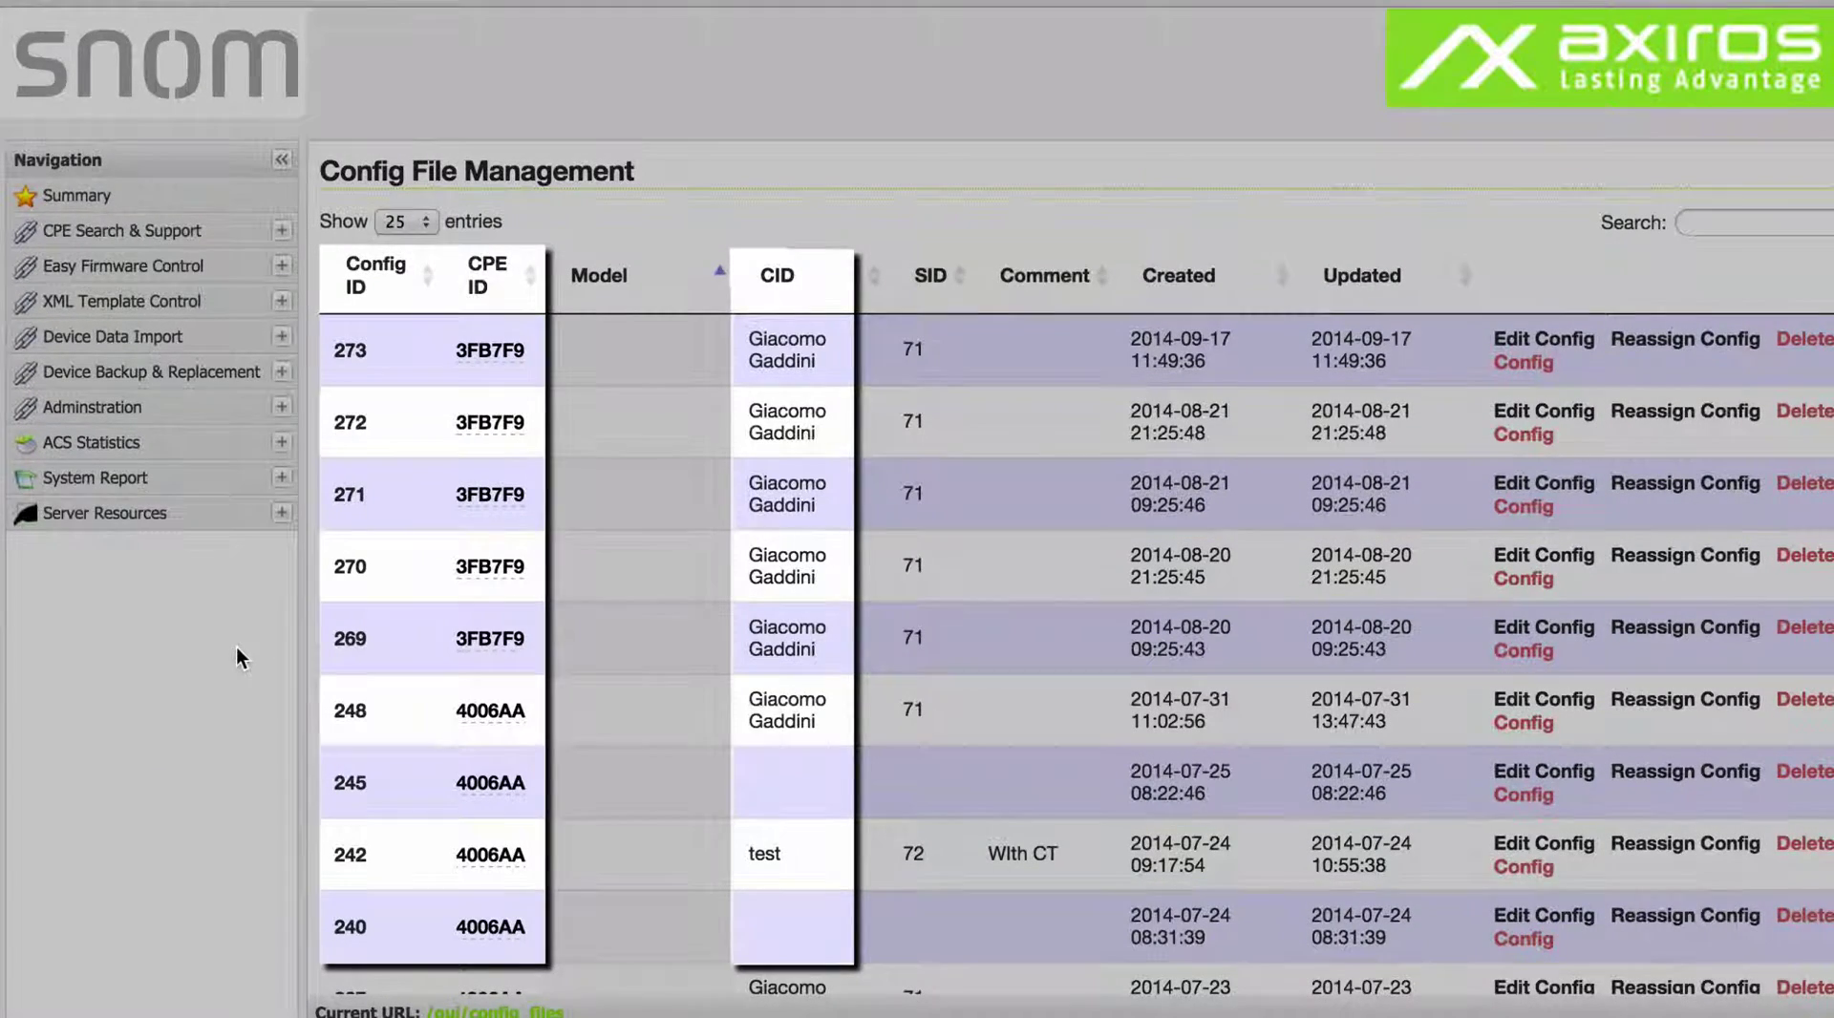